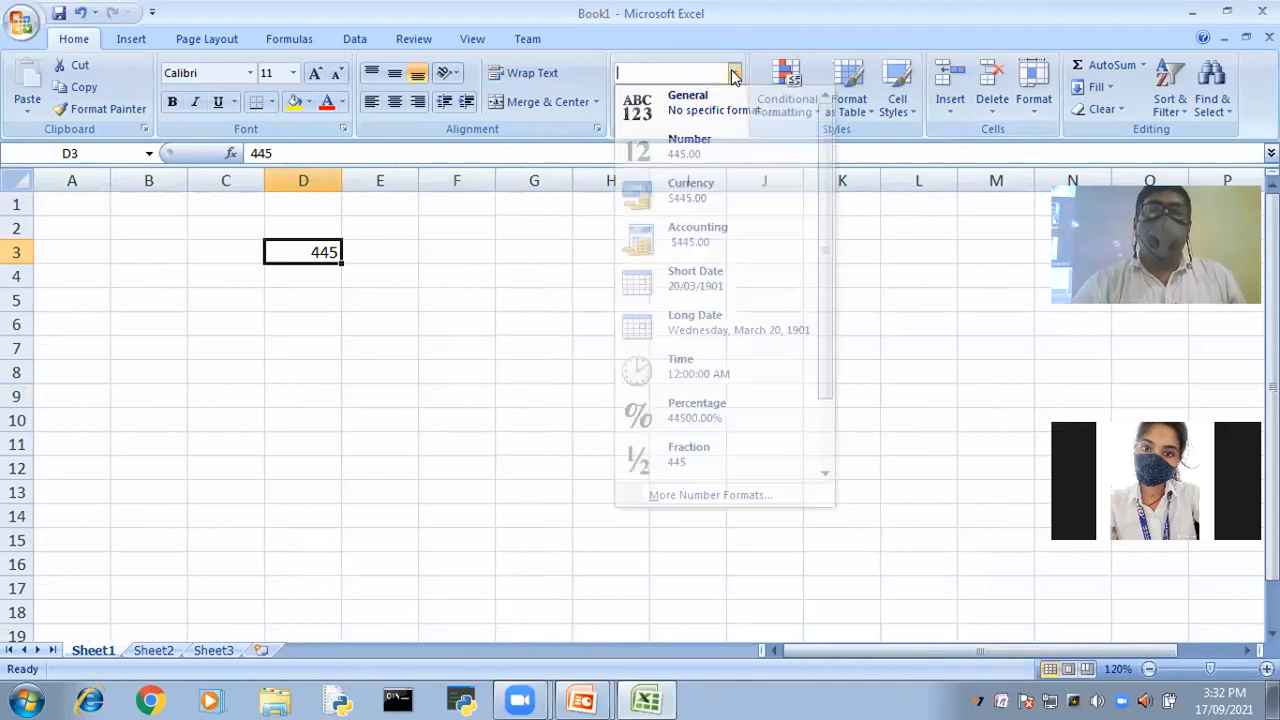
left_click(735, 75)
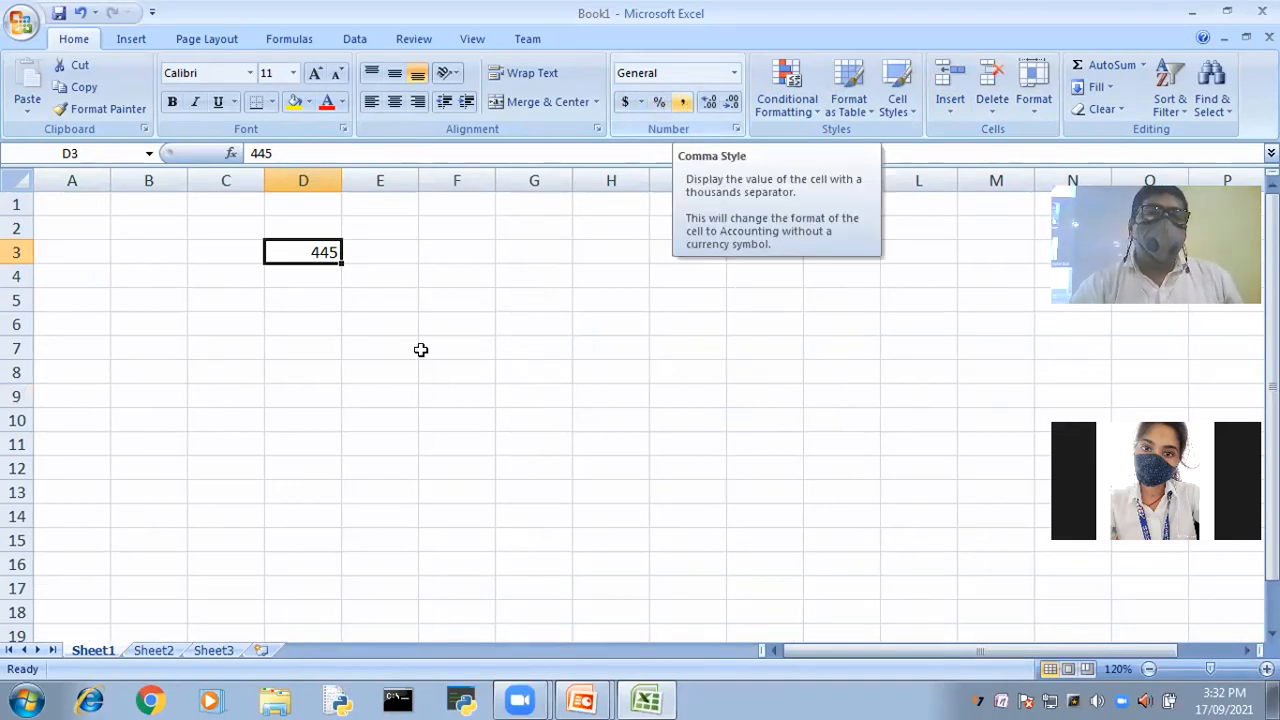
left_click(300, 440)
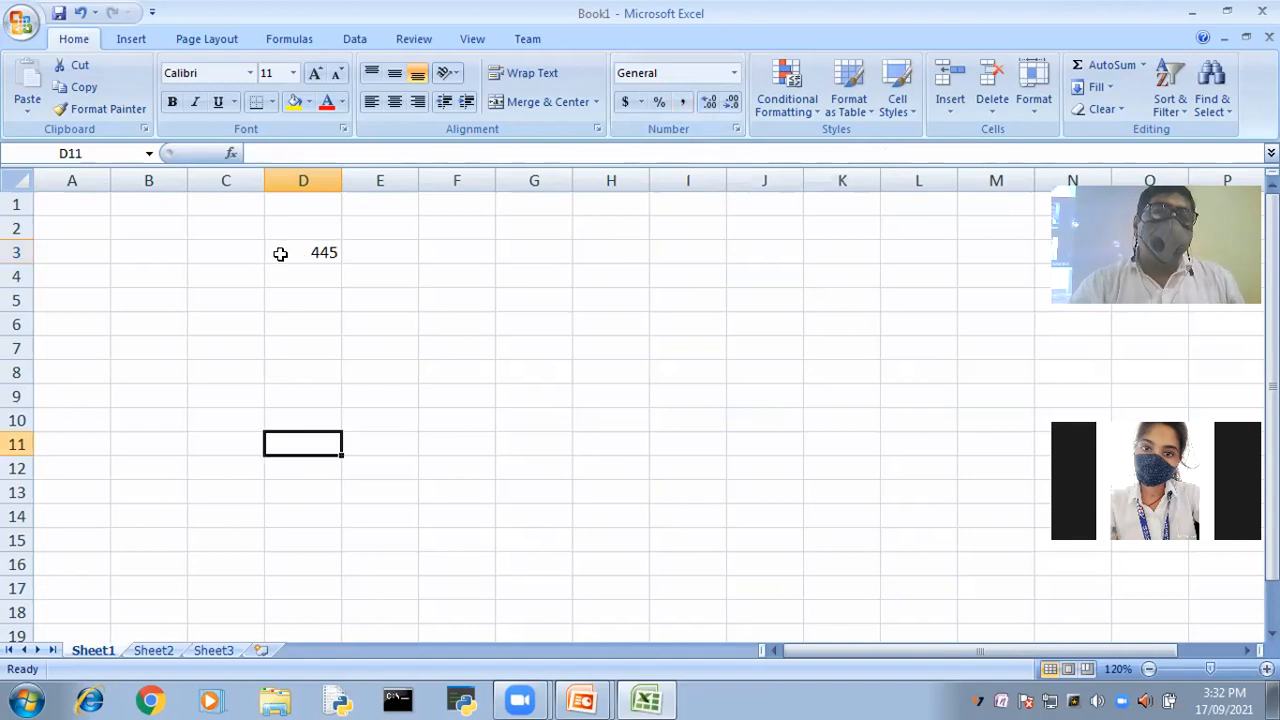
- Format cell D3 as Number with 2 decimal places, the 1000 separator and black negative numbers in parentheses
left_click(280, 250)
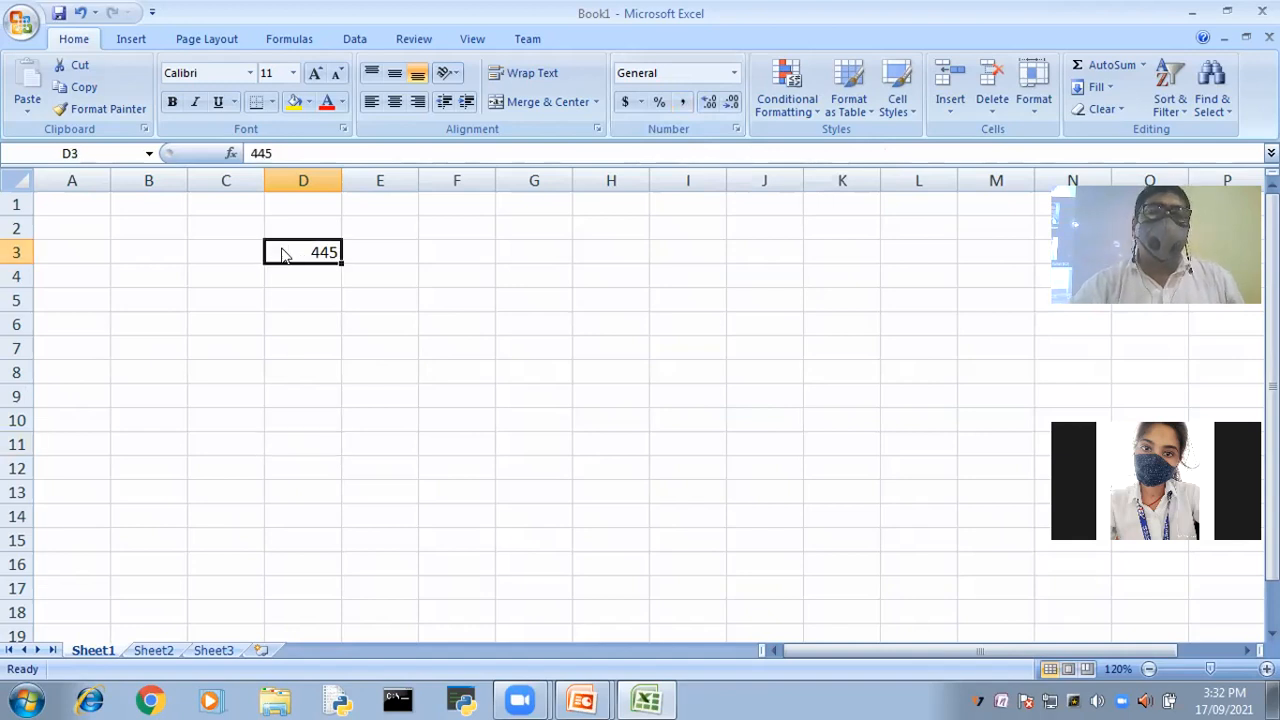
right_click(282, 253)
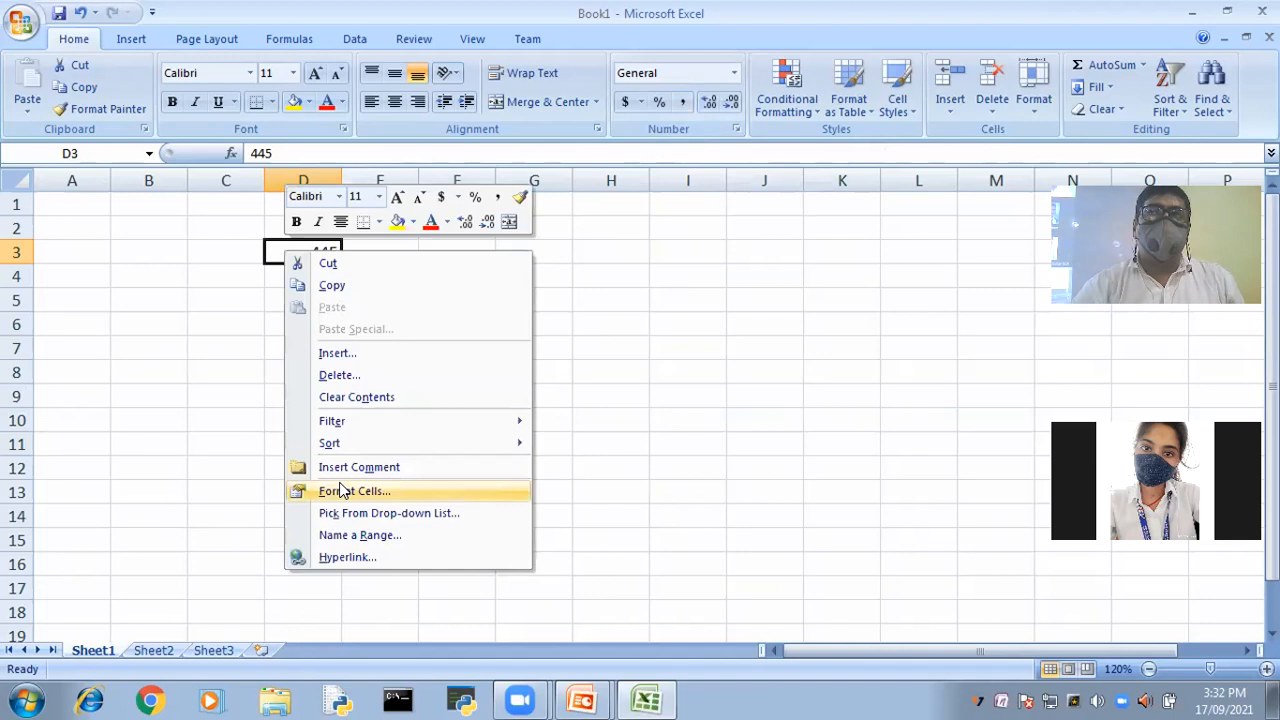
left_click(428, 491)
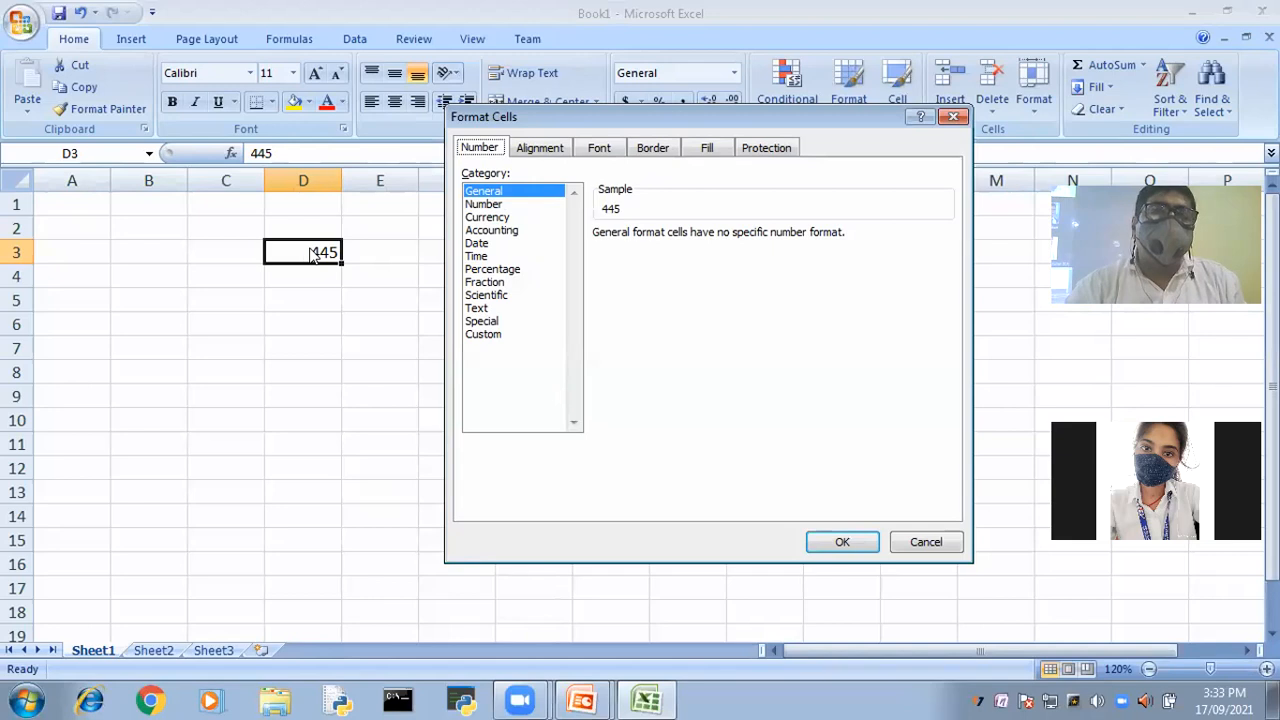
left_click(480, 204)
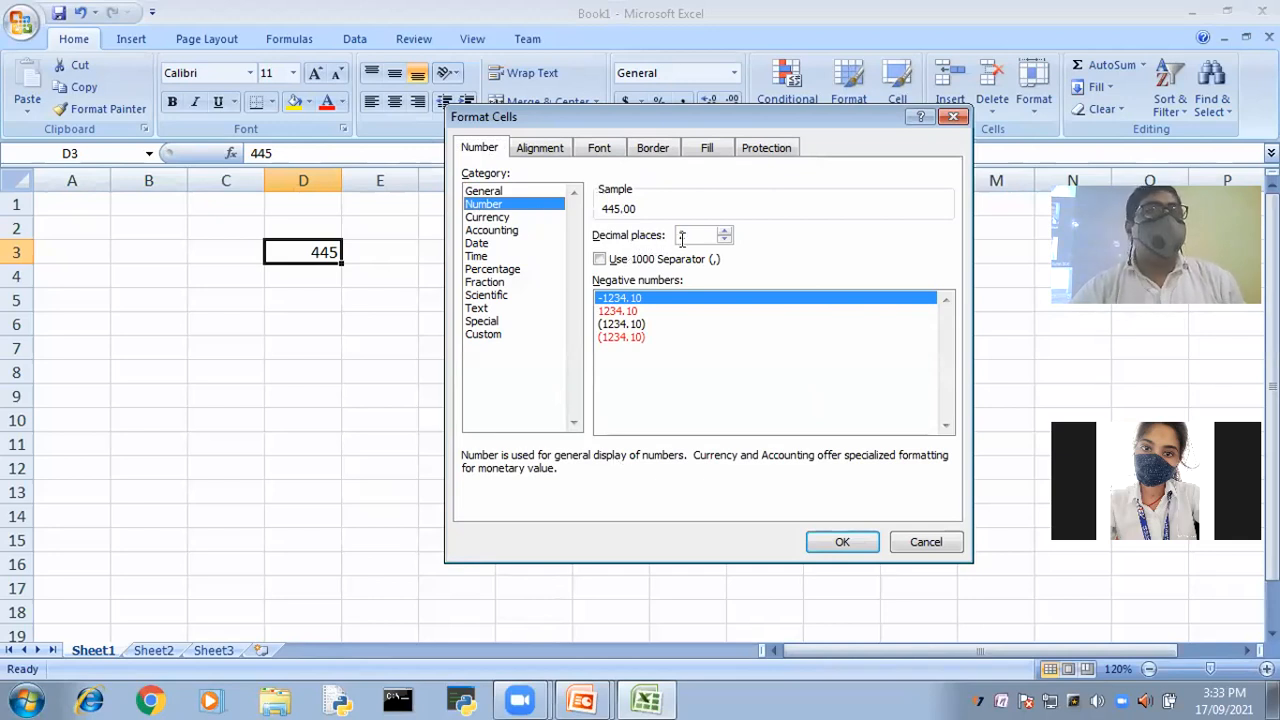
left_click(725, 230)
left_click(725, 230)
left_click(726, 239)
left_click(726, 239)
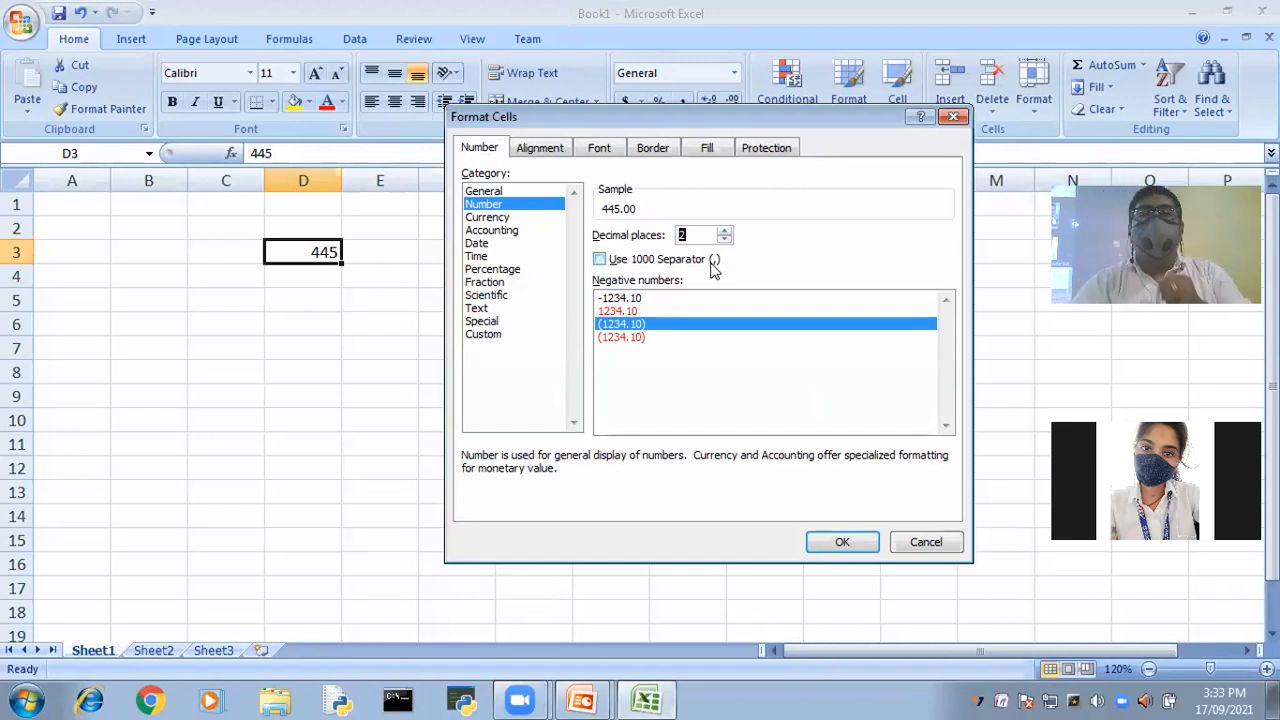
left_click(600, 260)
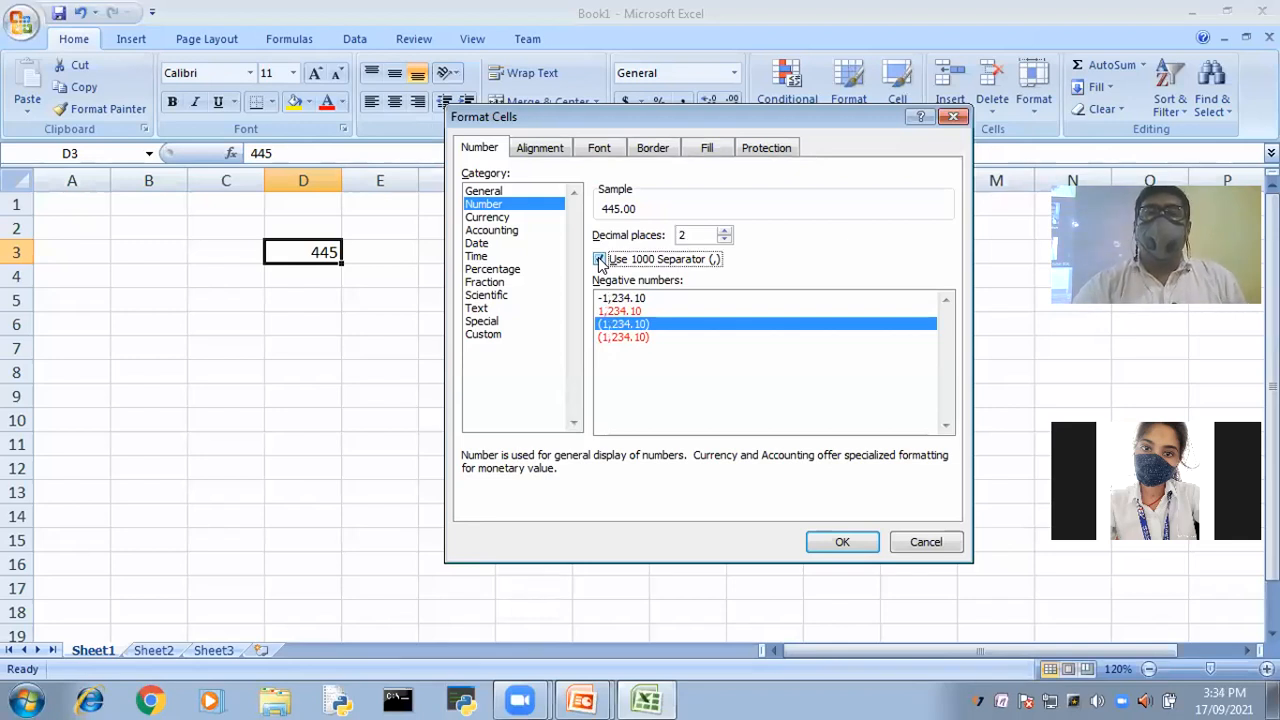
left_click(848, 542)
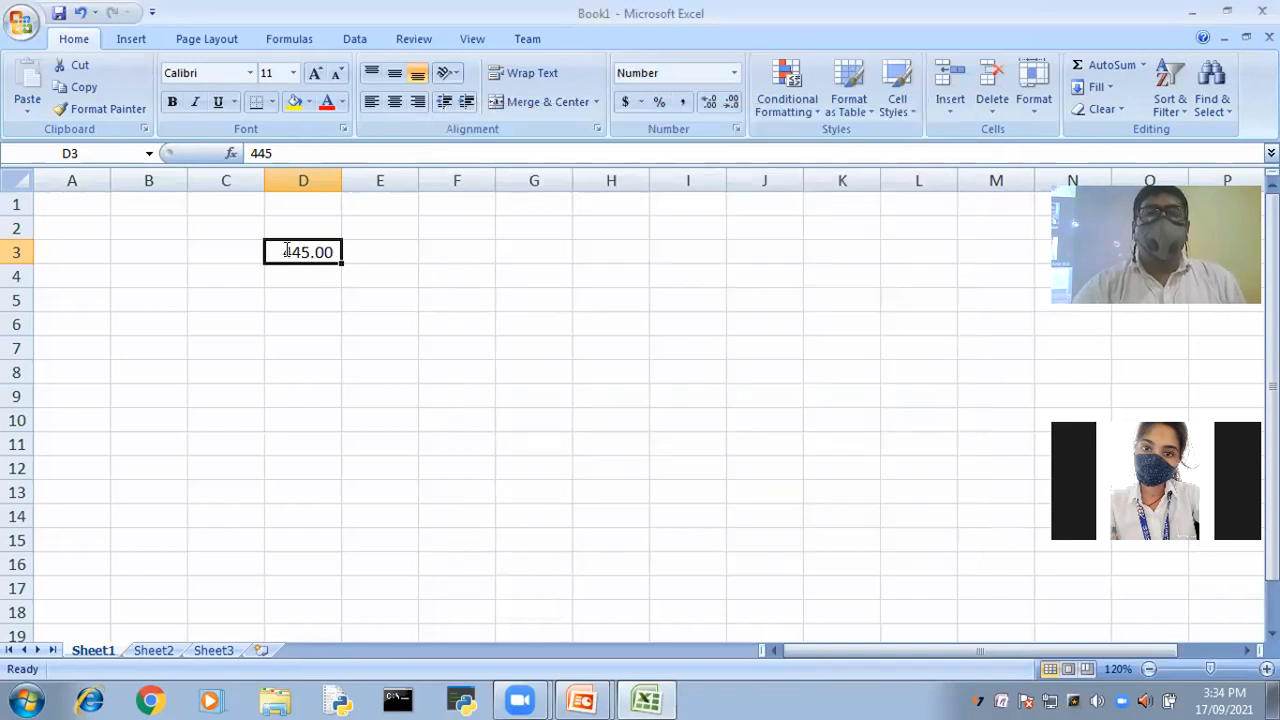
- Change the value in cell D3 to 45445 by adding 45 in front of the existing digits
key("F2")
type("4")
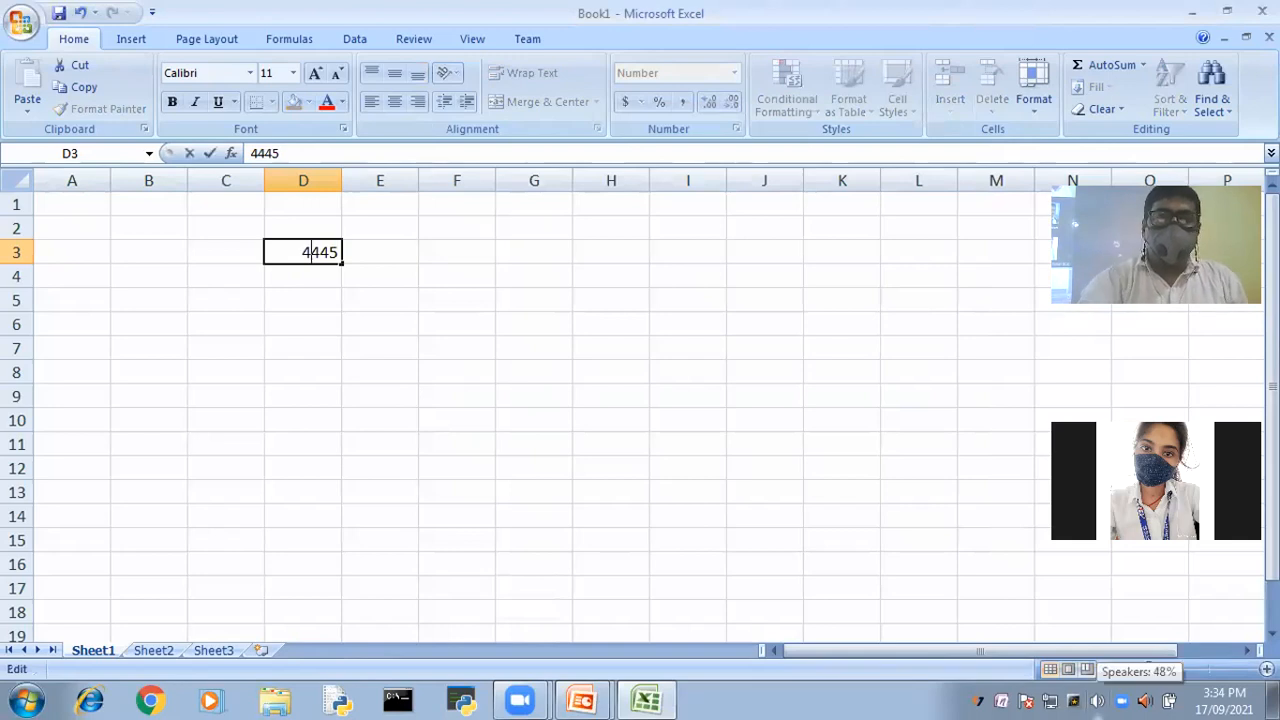
type("5")
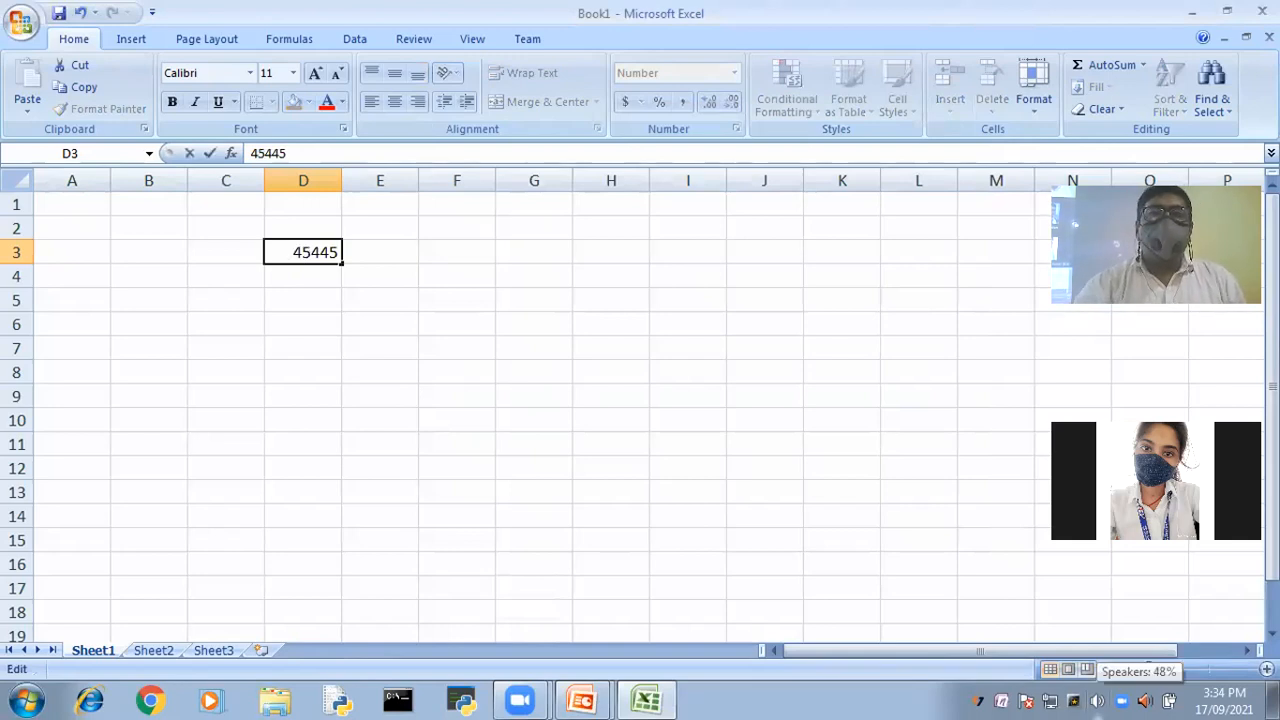
left_click(670, 421)
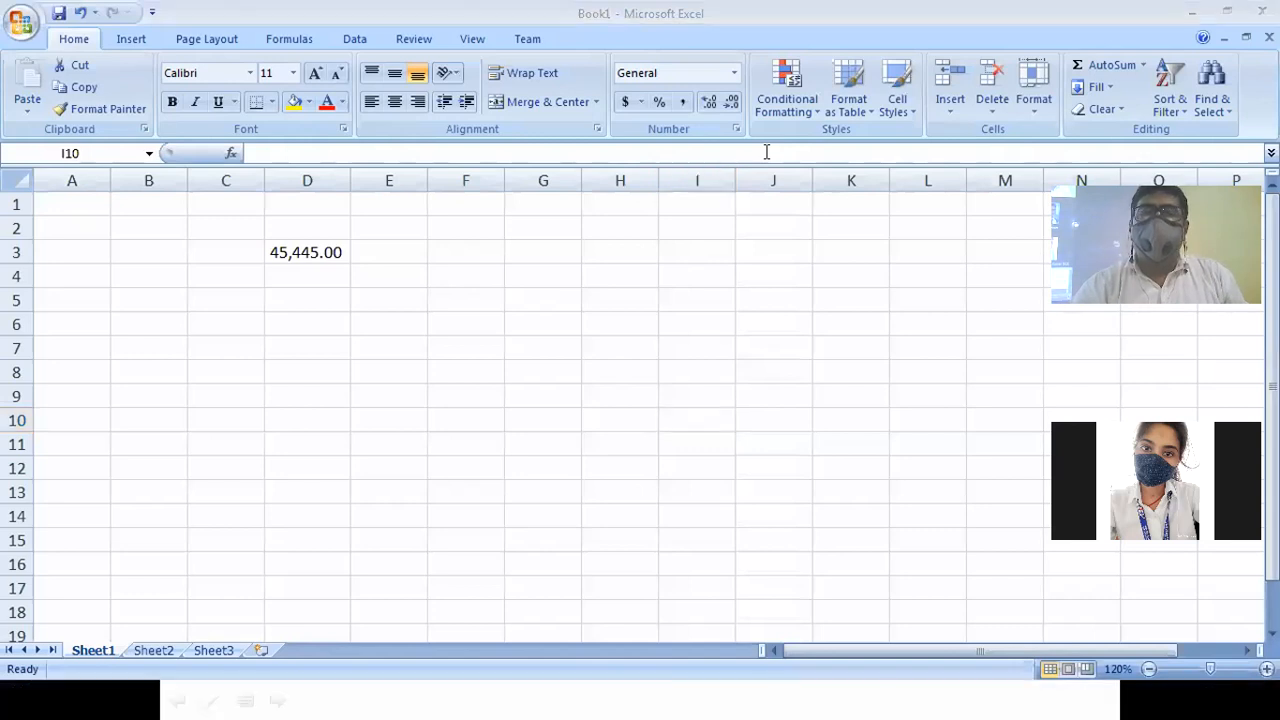
- Open the cell formatting settings for D3 and choose the Currency category
left_click(312, 247)
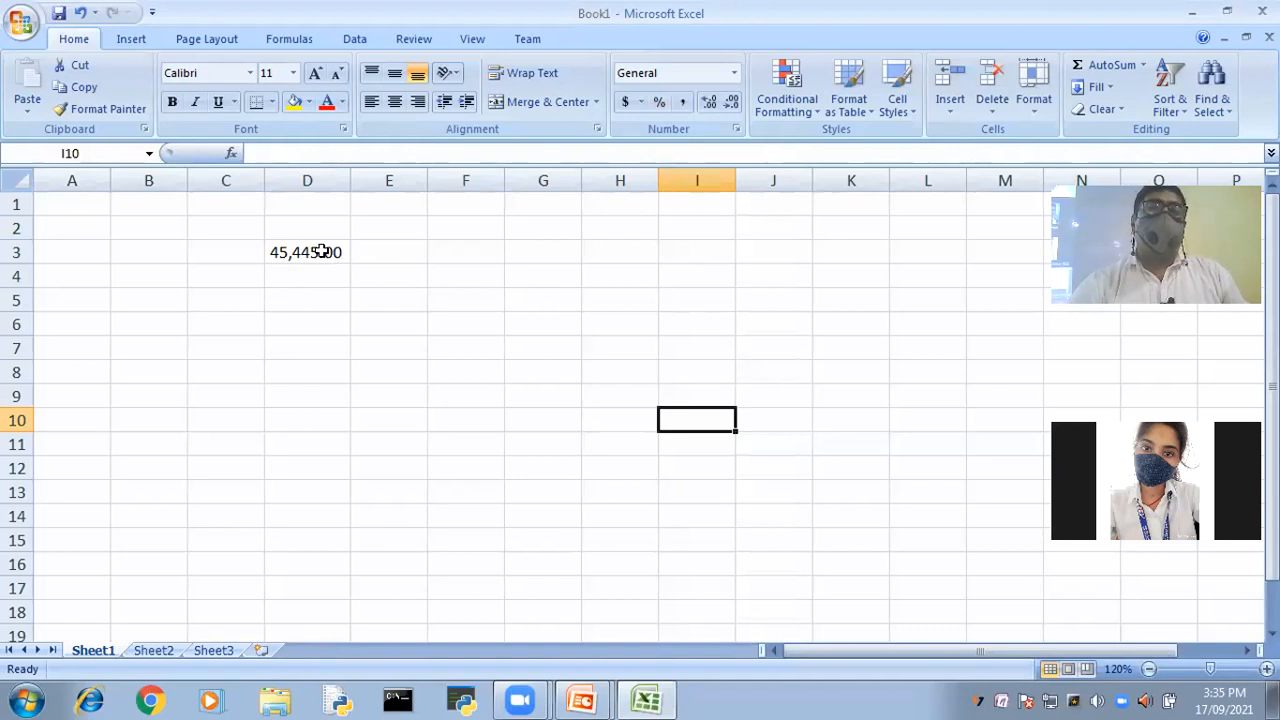
right_click(322, 250)
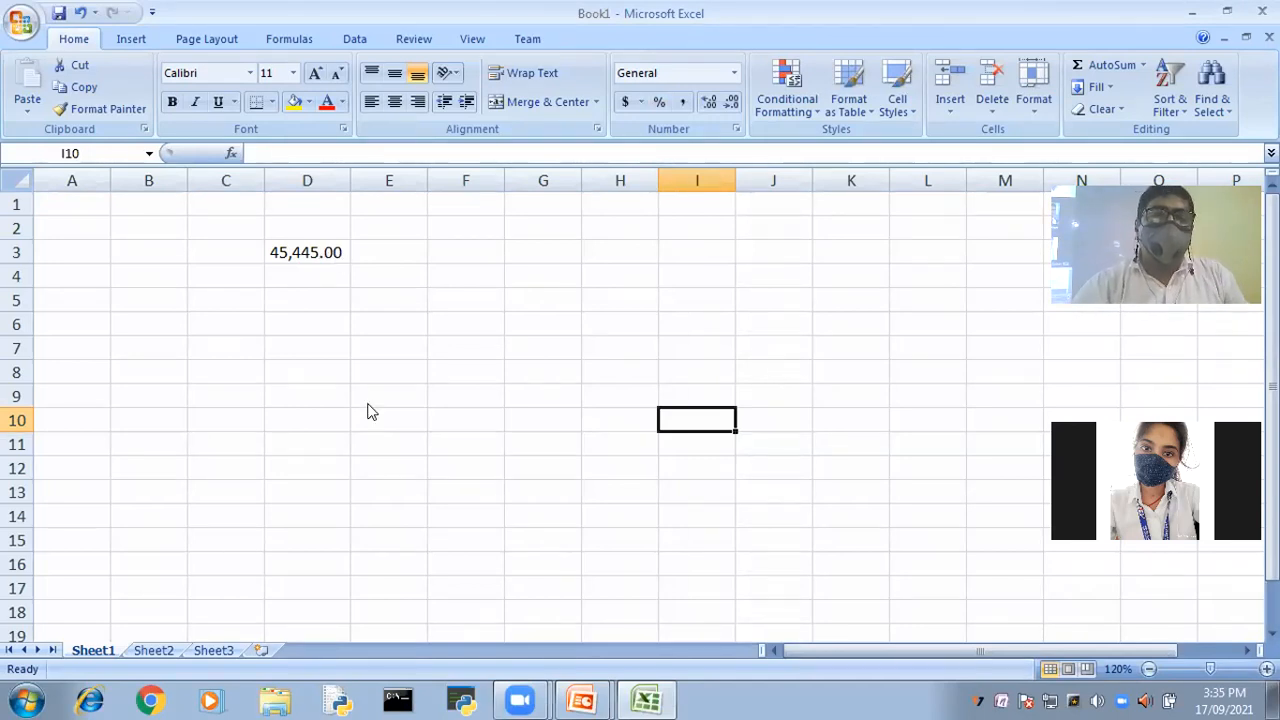
left_click(387, 500)
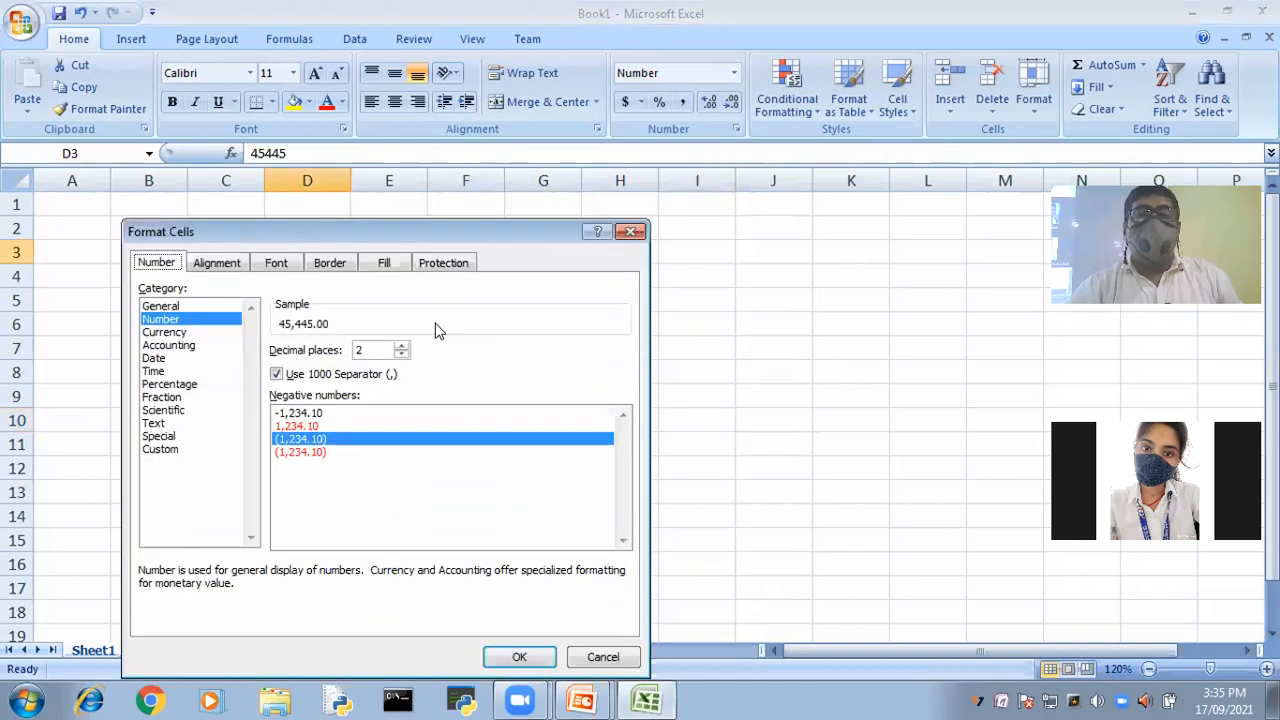
left_click_drag(460, 233, 629, 249)
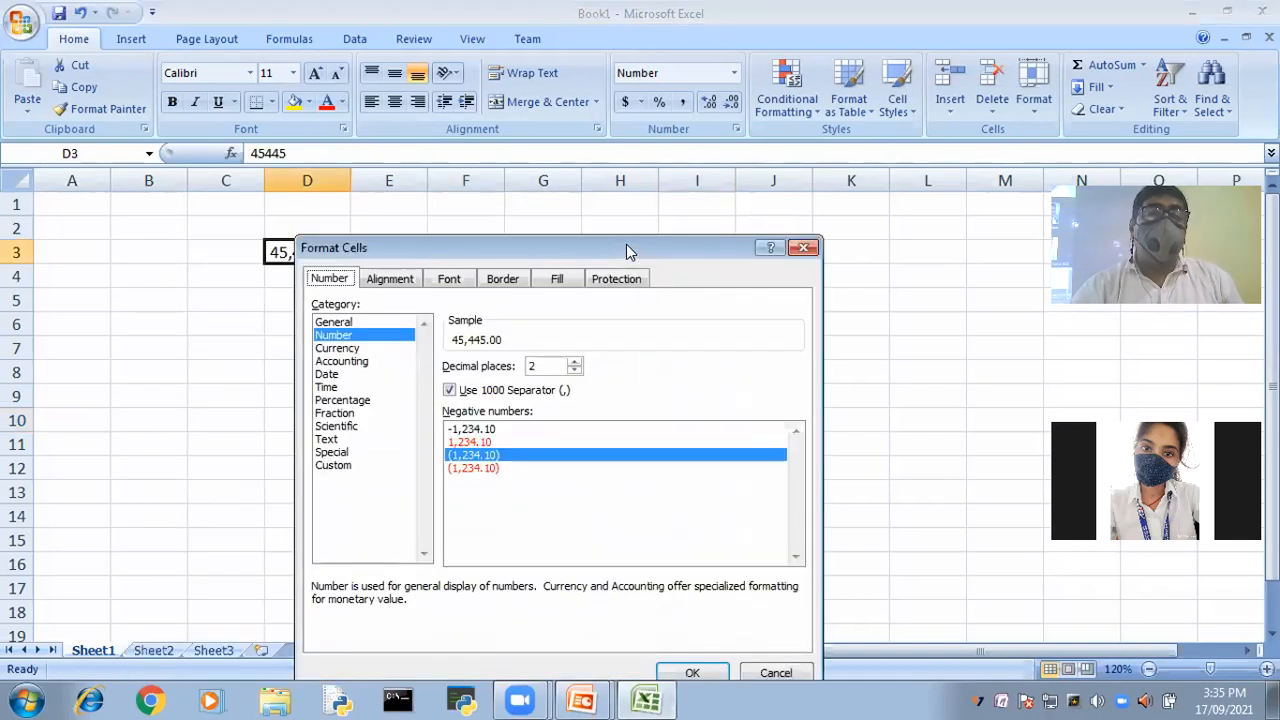
left_click(337, 341)
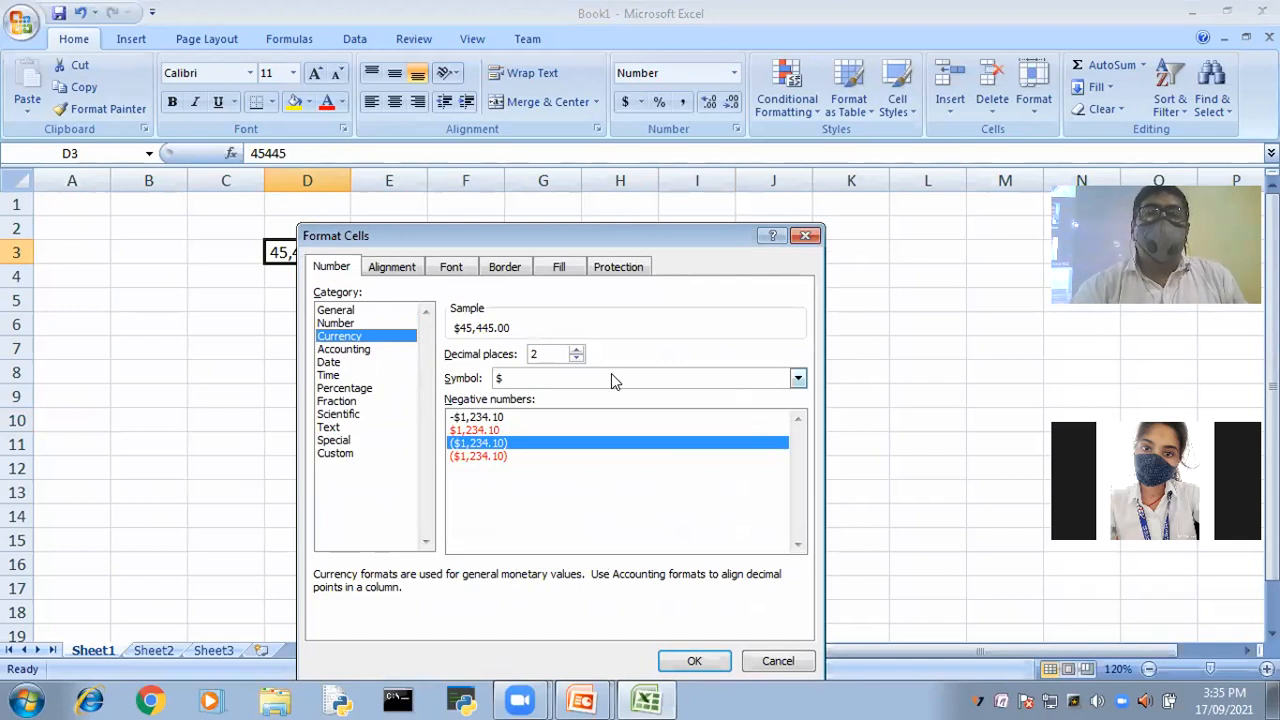
- Examine the country- and language-specific currency symbols available for cell D3, from the dollar variants through the Indian languages
left_click(798, 379)
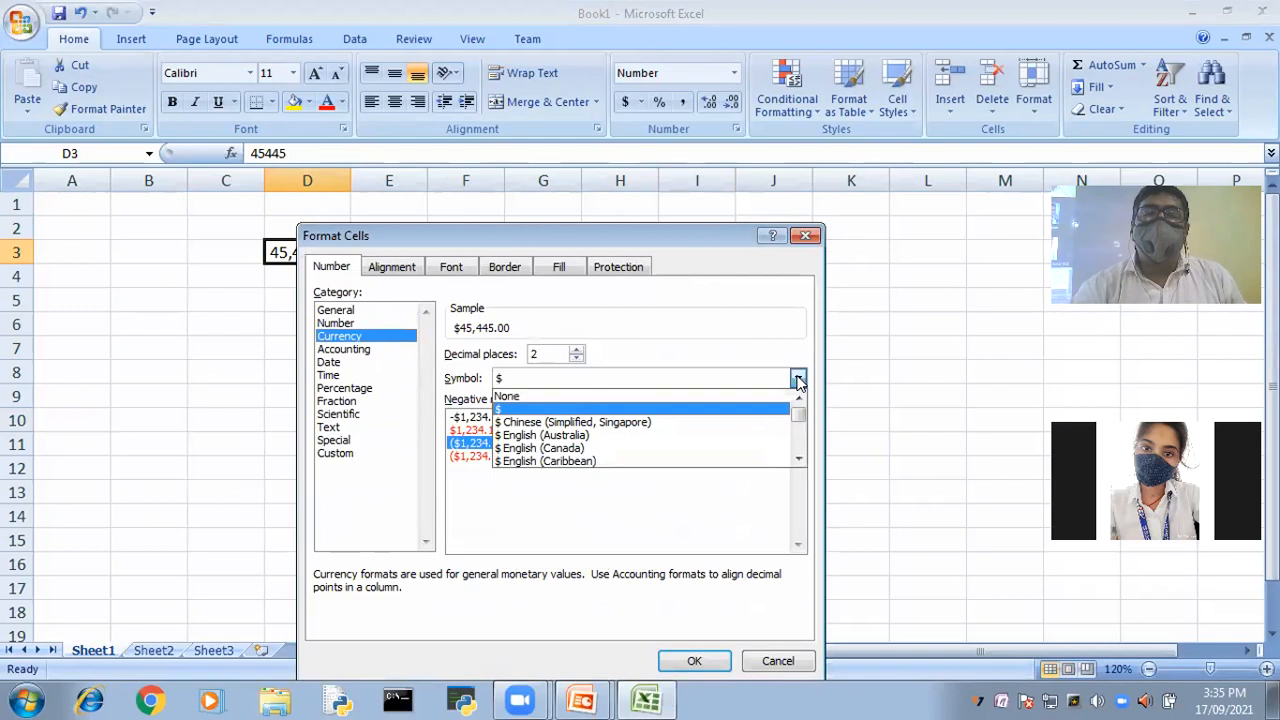
left_click(798, 458)
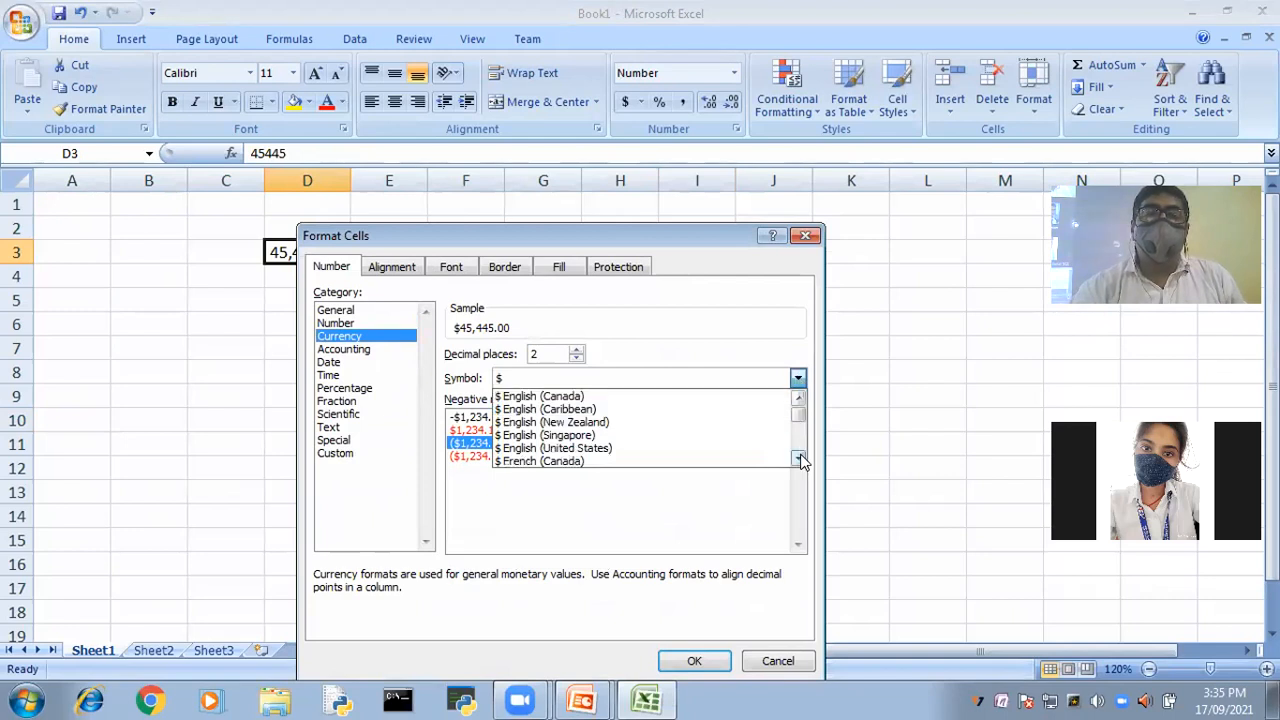
left_click(798, 458)
left_click(798, 458)
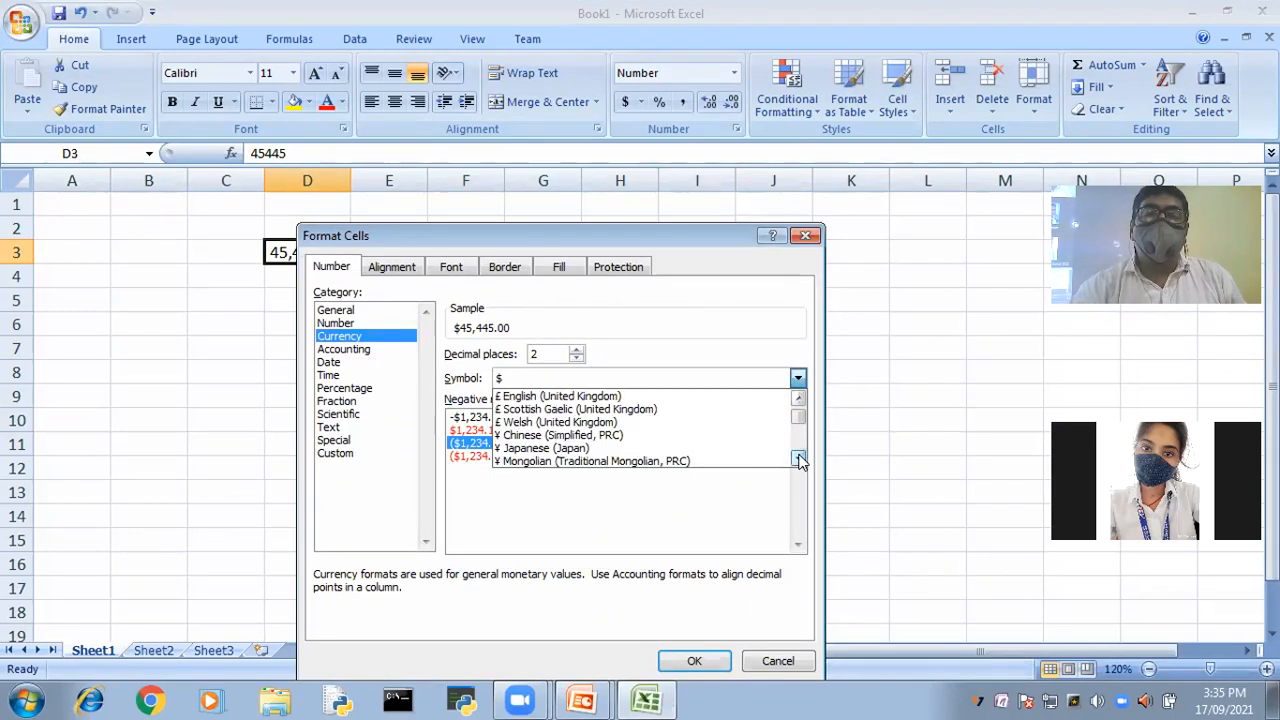
left_click(798, 458)
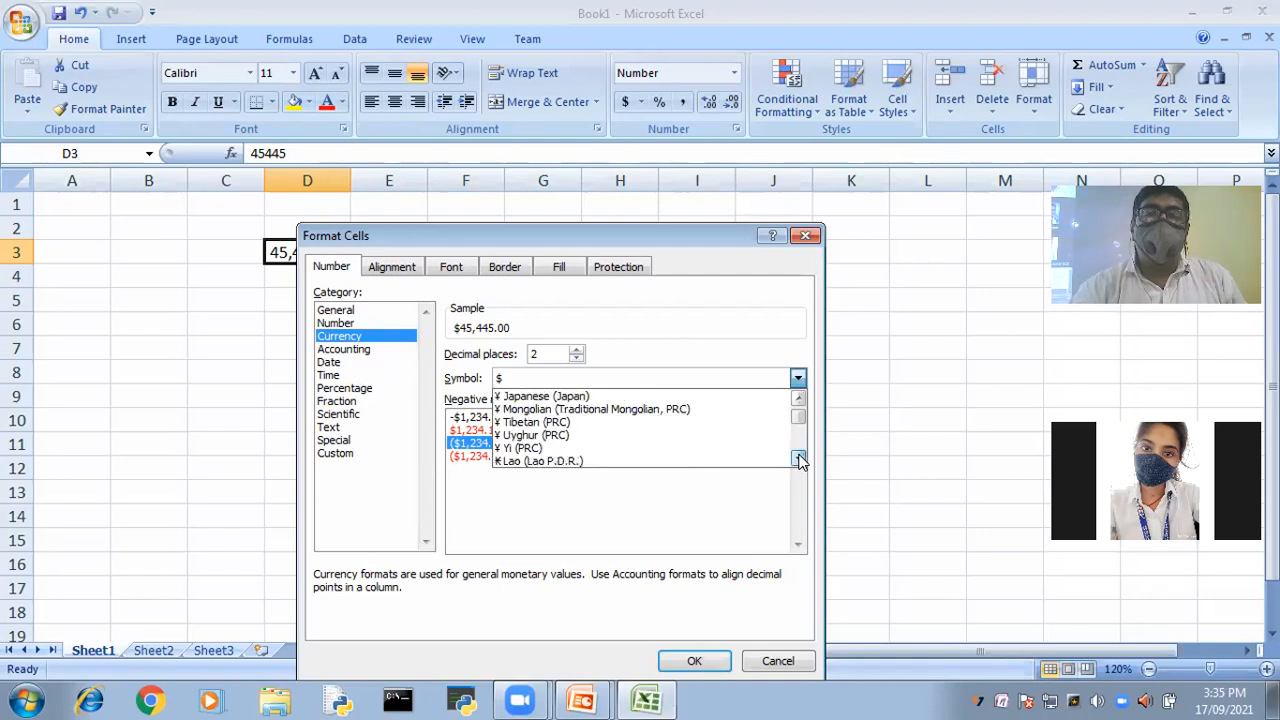
left_click(798, 458)
left_click(798, 458)
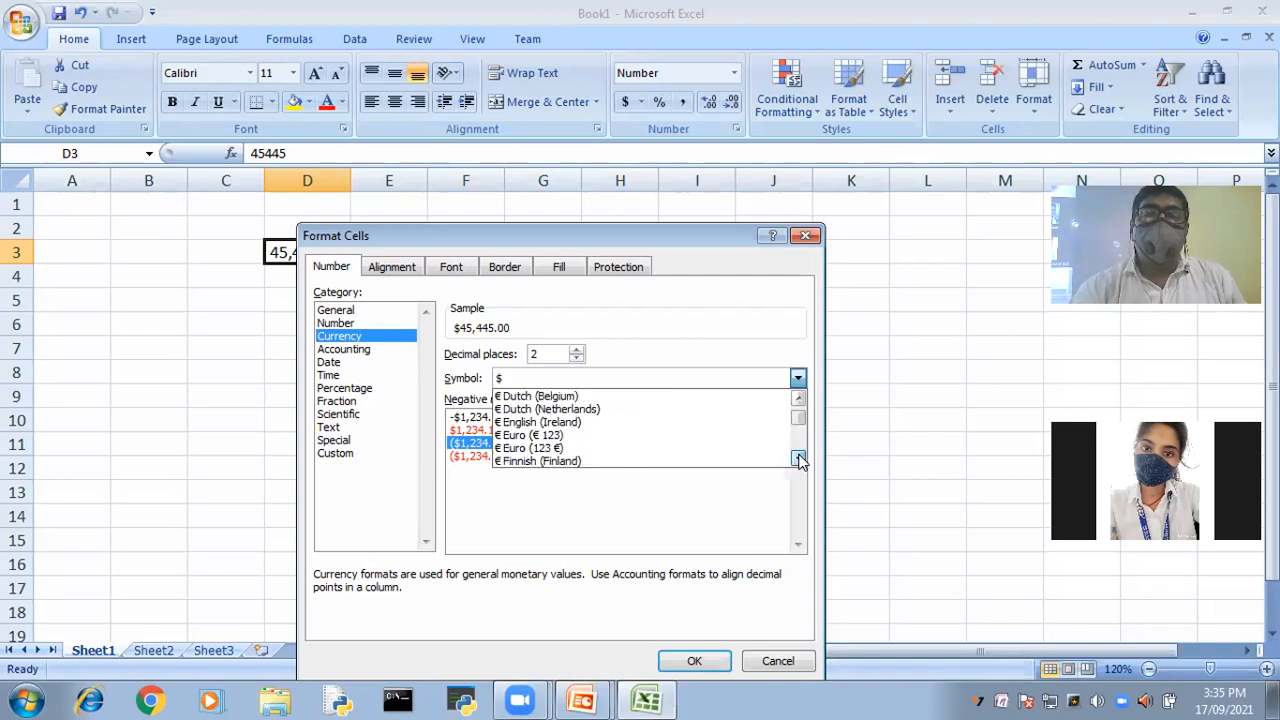
left_click(798, 458)
left_click(799, 459)
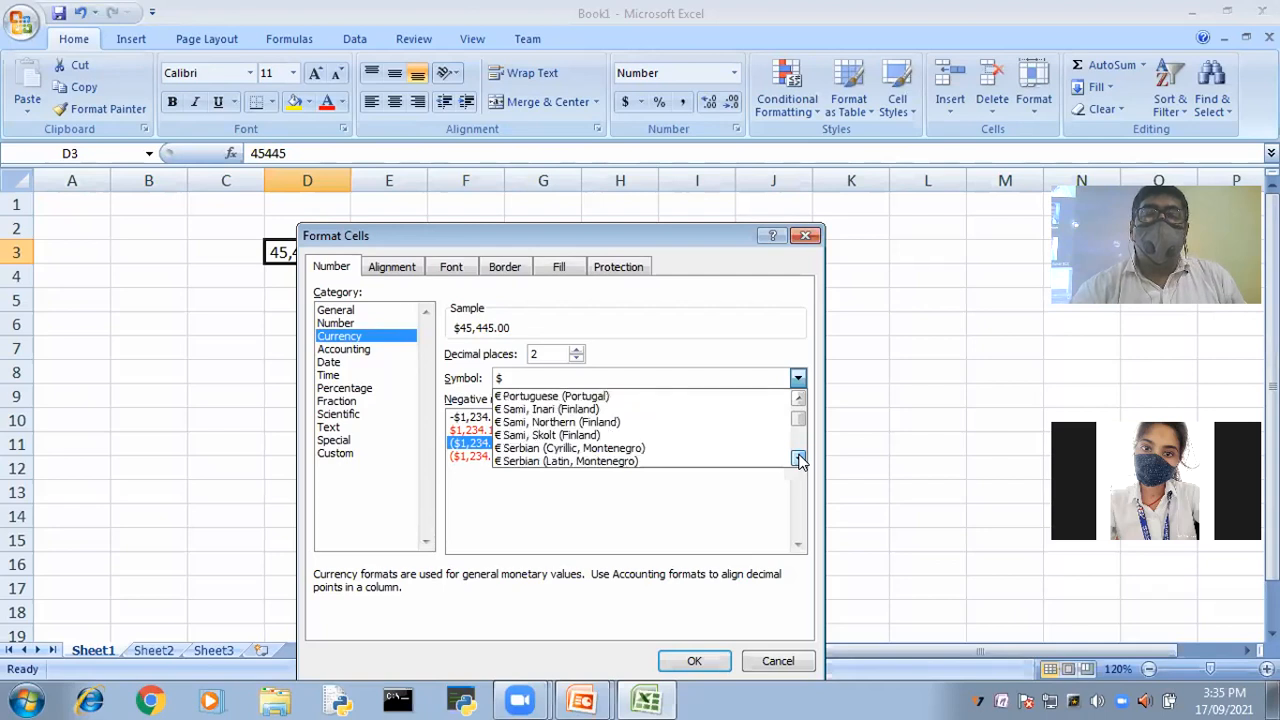
left_click(799, 459)
left_click(799, 459)
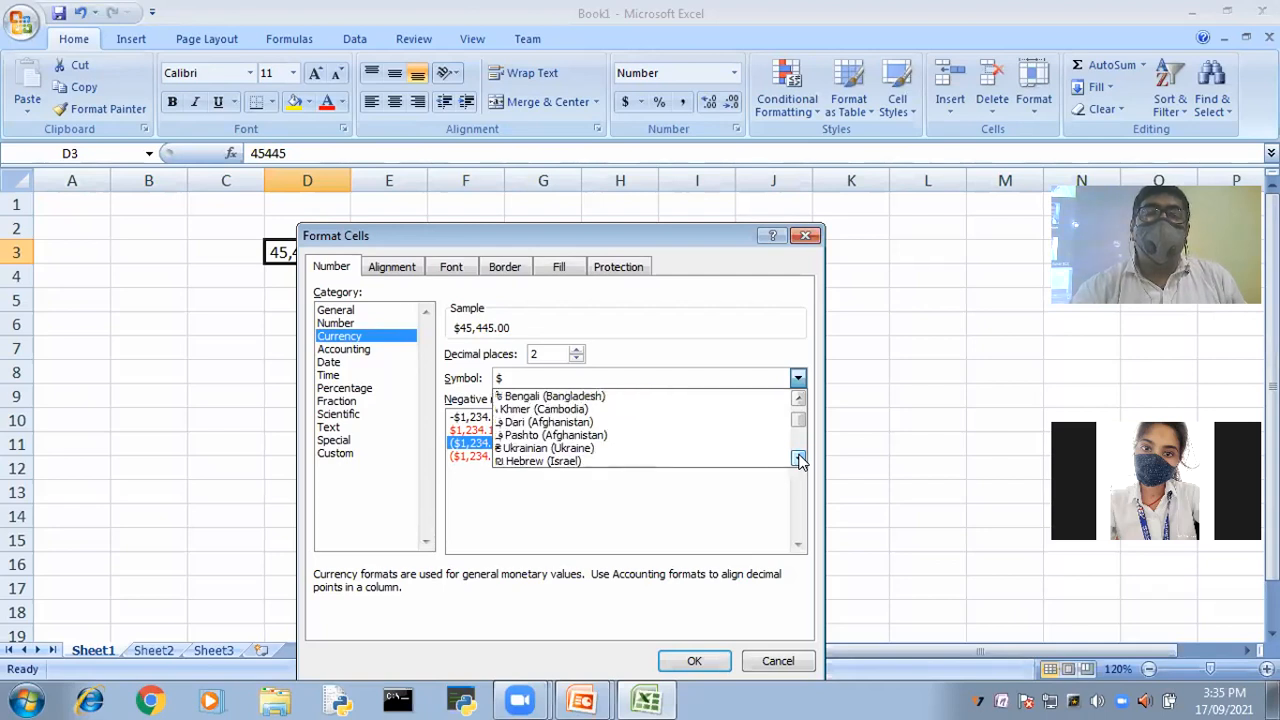
left_click(799, 459)
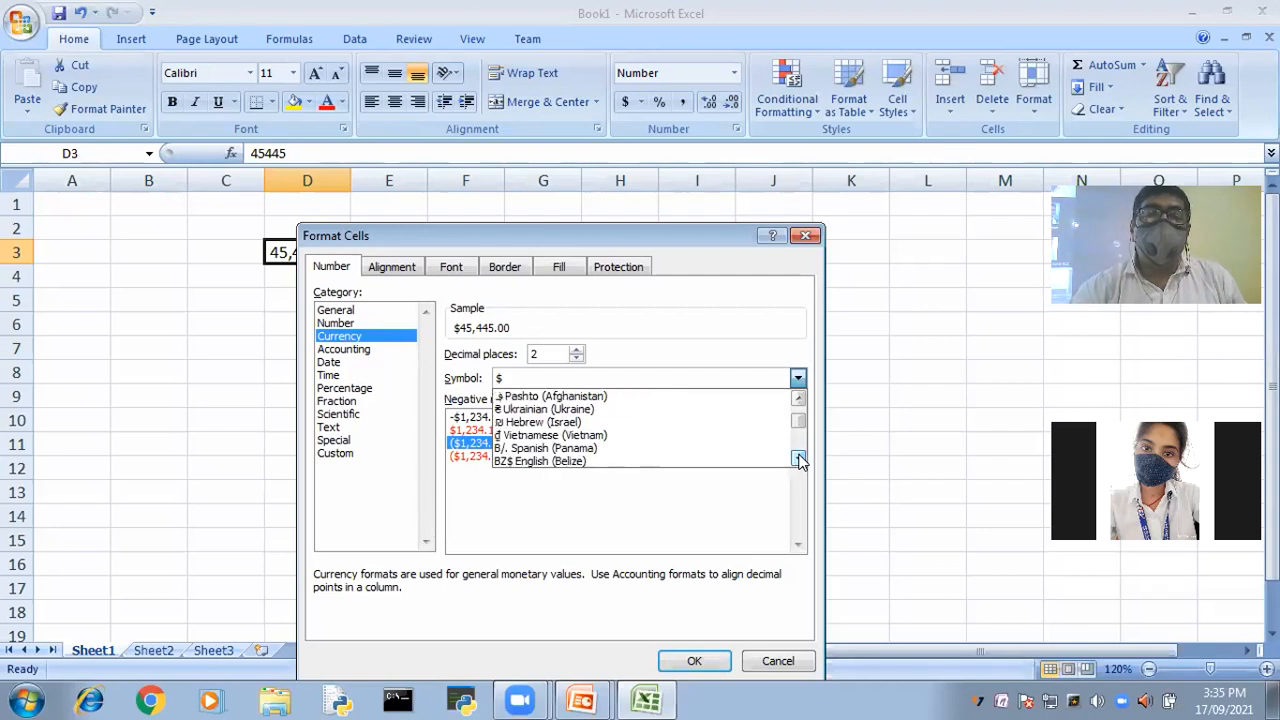
left_click(799, 459)
left_click(799, 459)
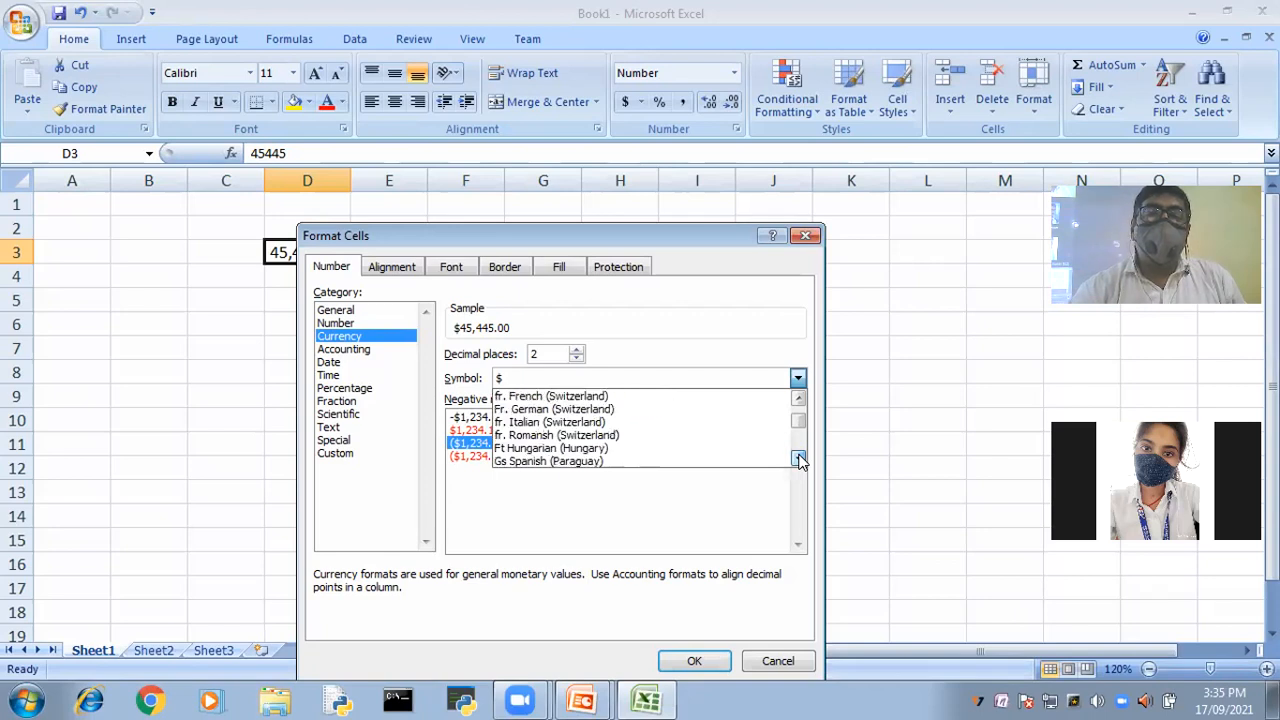
left_click(799, 459)
left_click(799, 459)
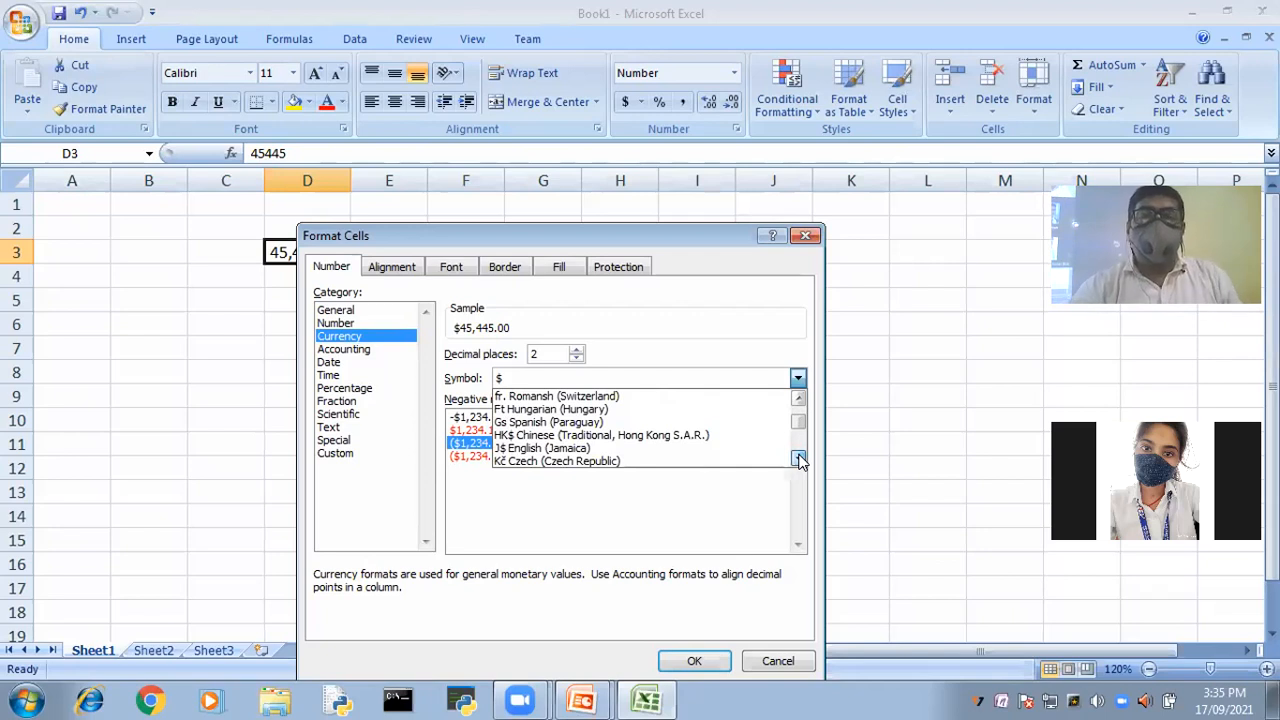
left_click(799, 459)
left_click(799, 459)
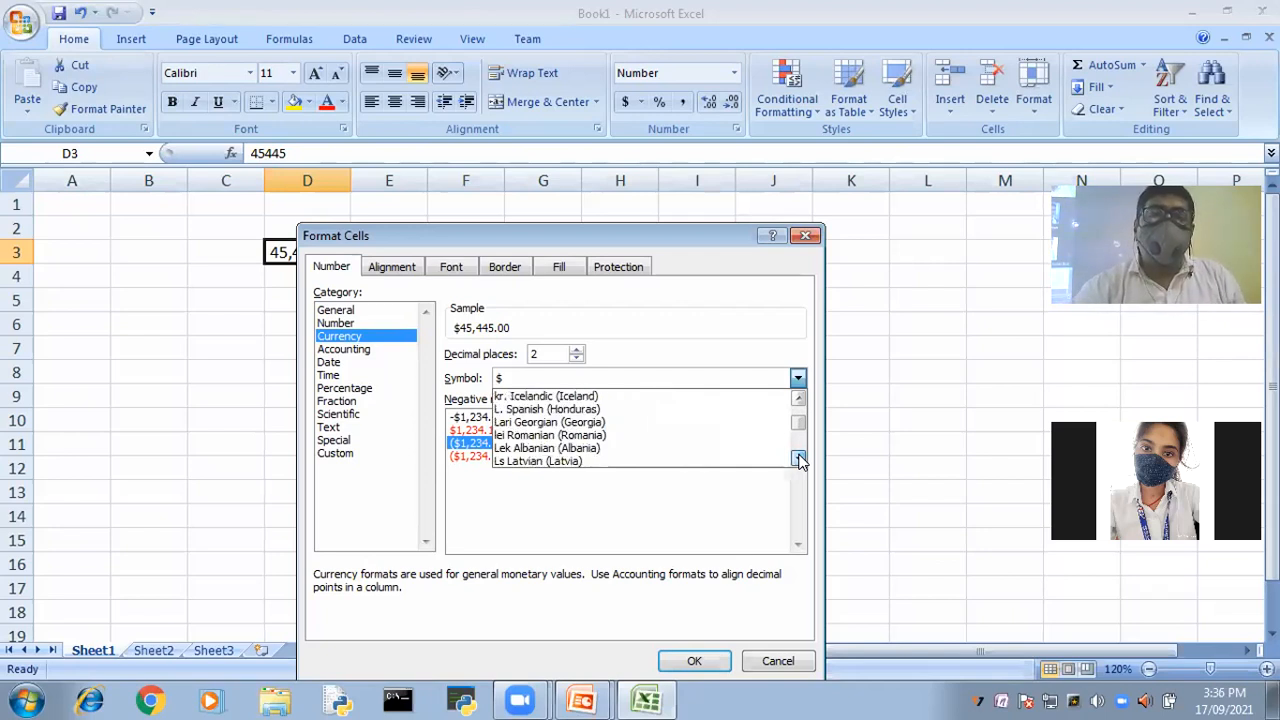
left_click(799, 459)
left_click(799, 459)
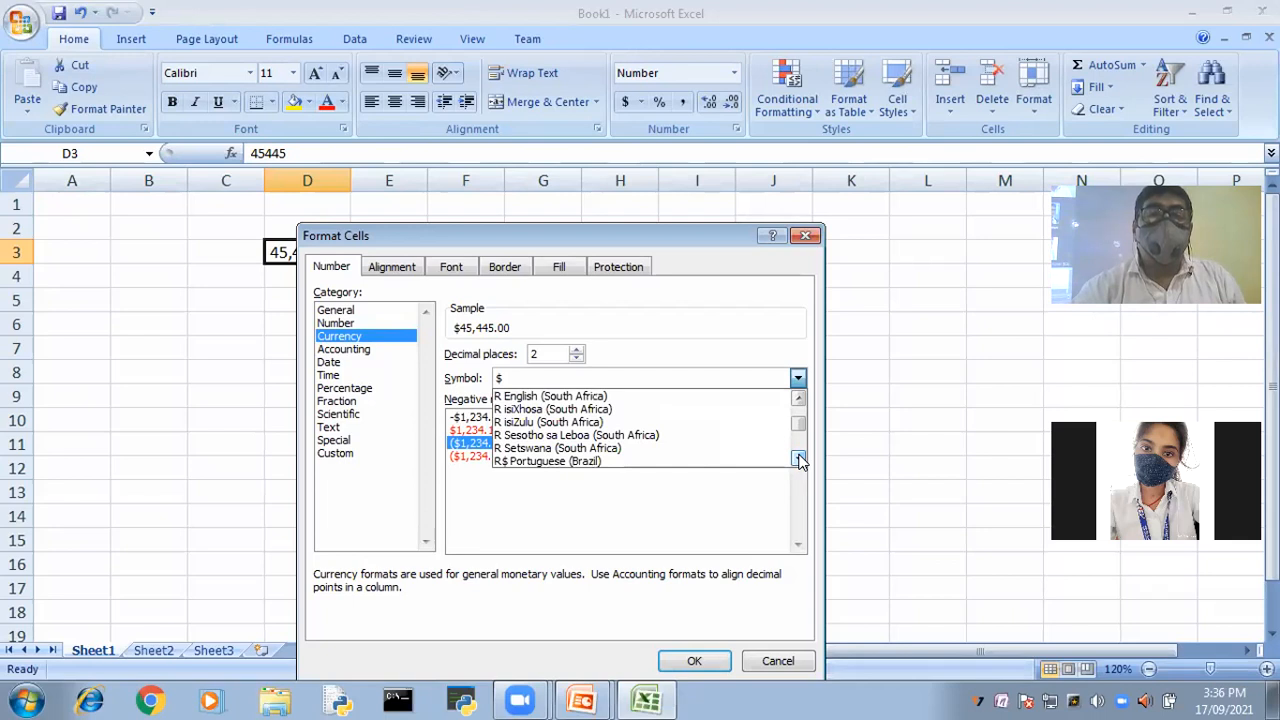
left_click(799, 459)
left_click(799, 459)
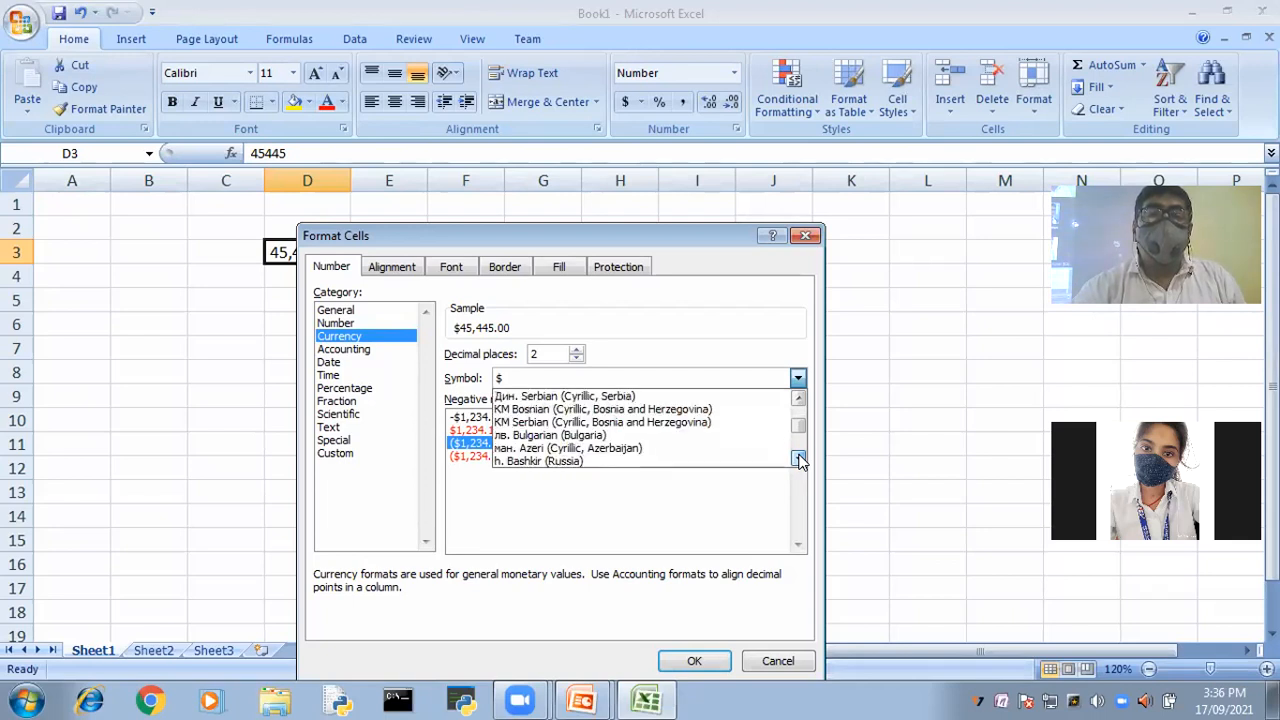
left_click(799, 459)
left_click(799, 459)
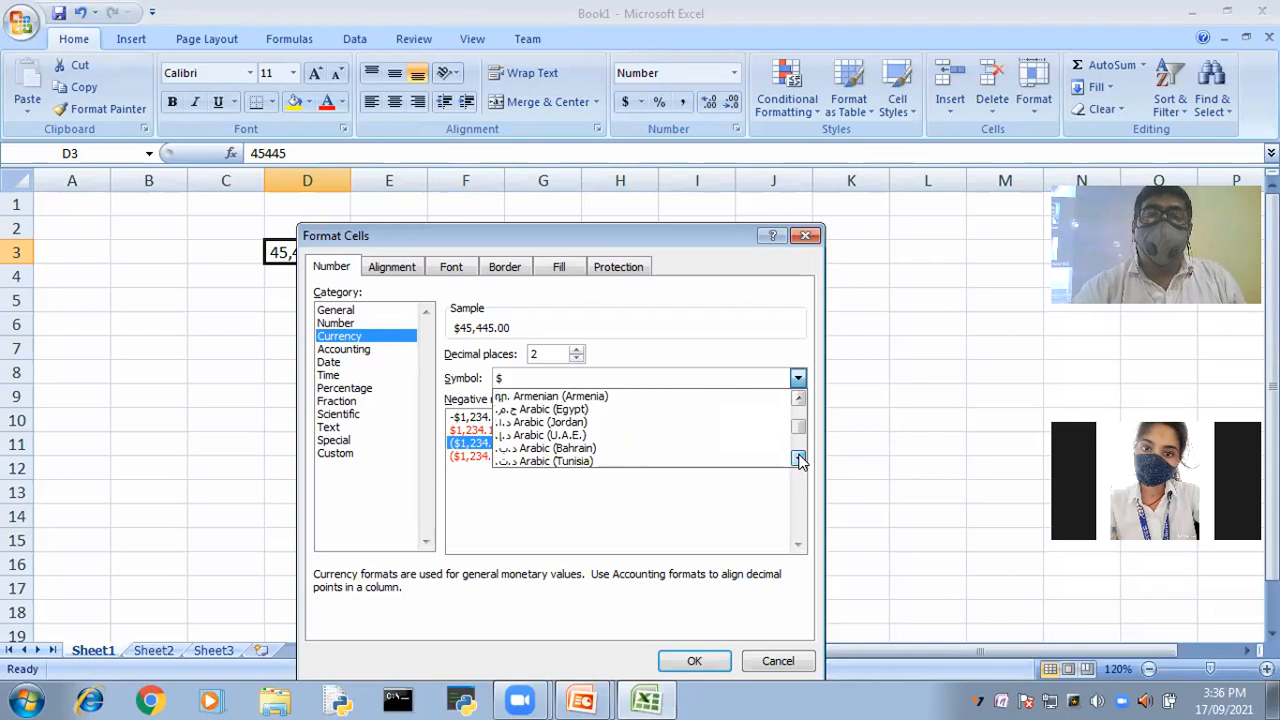
left_click(799, 459)
left_click(799, 459)
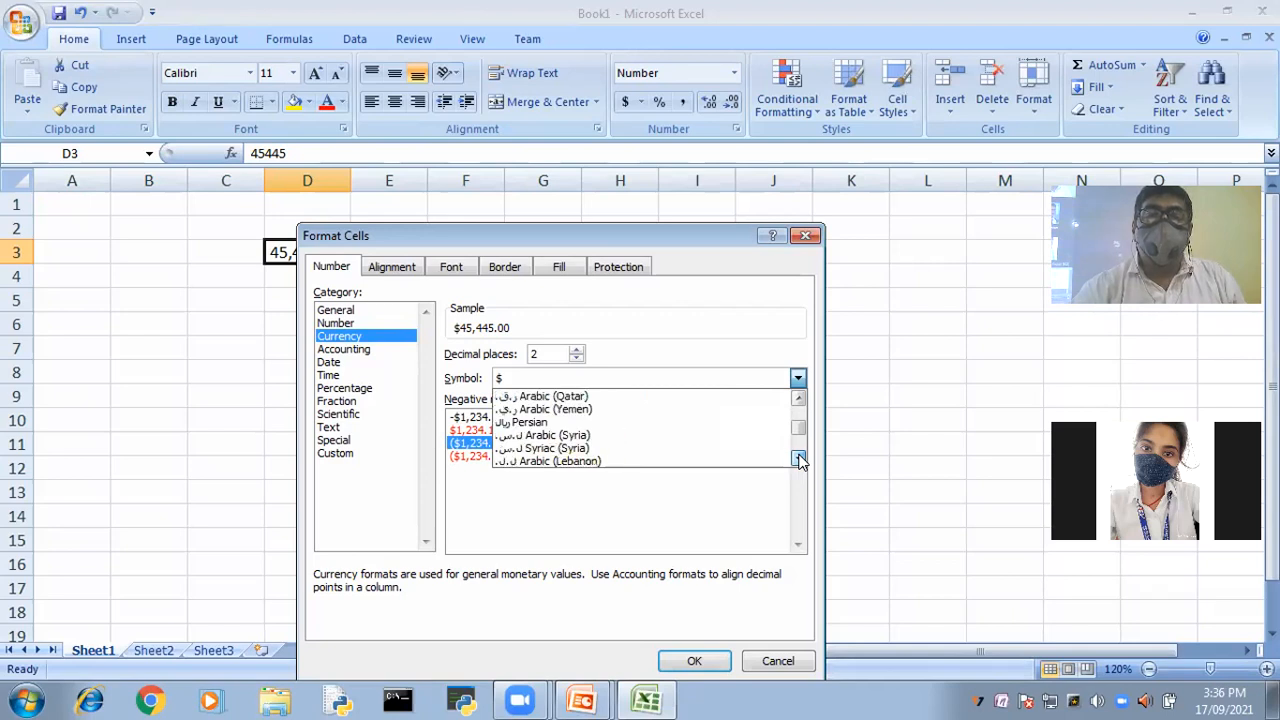
left_click(799, 459)
left_click(799, 459)
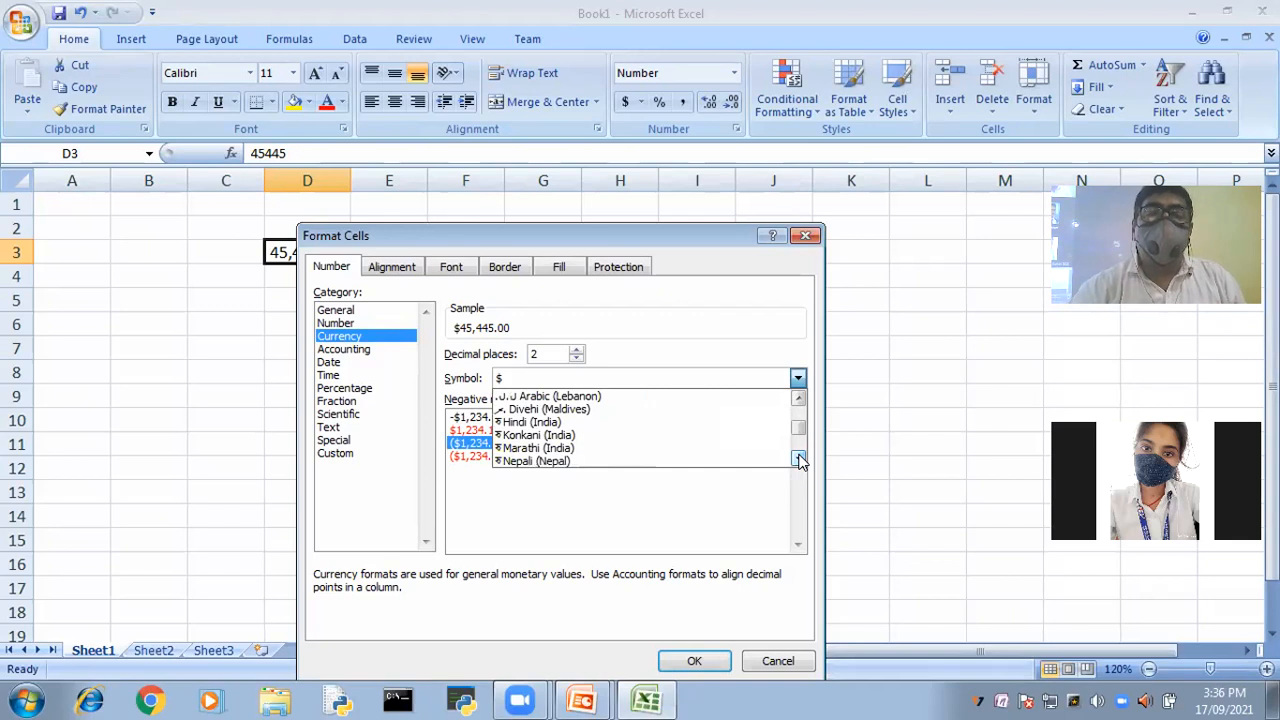
left_click(799, 459)
left_click(799, 459)
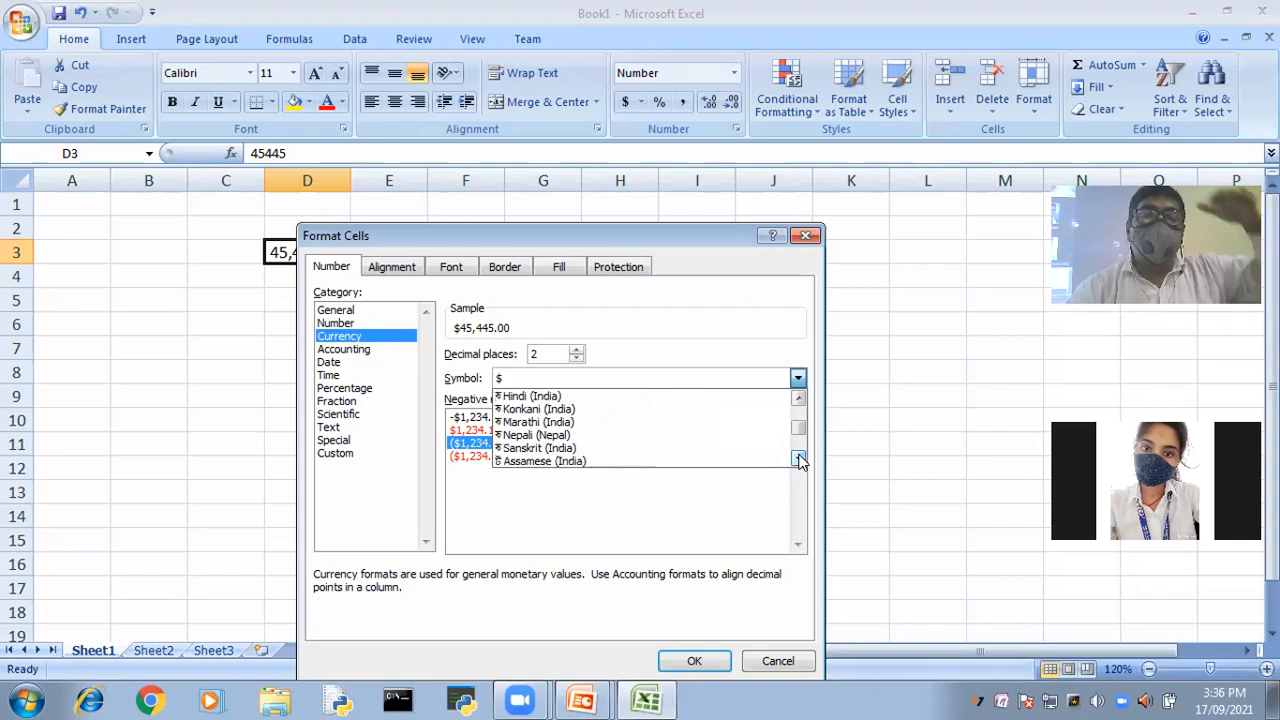
left_click(799, 459)
left_click(799, 459)
left_click(799, 459)
left_click(799, 459)
left_click(799, 459)
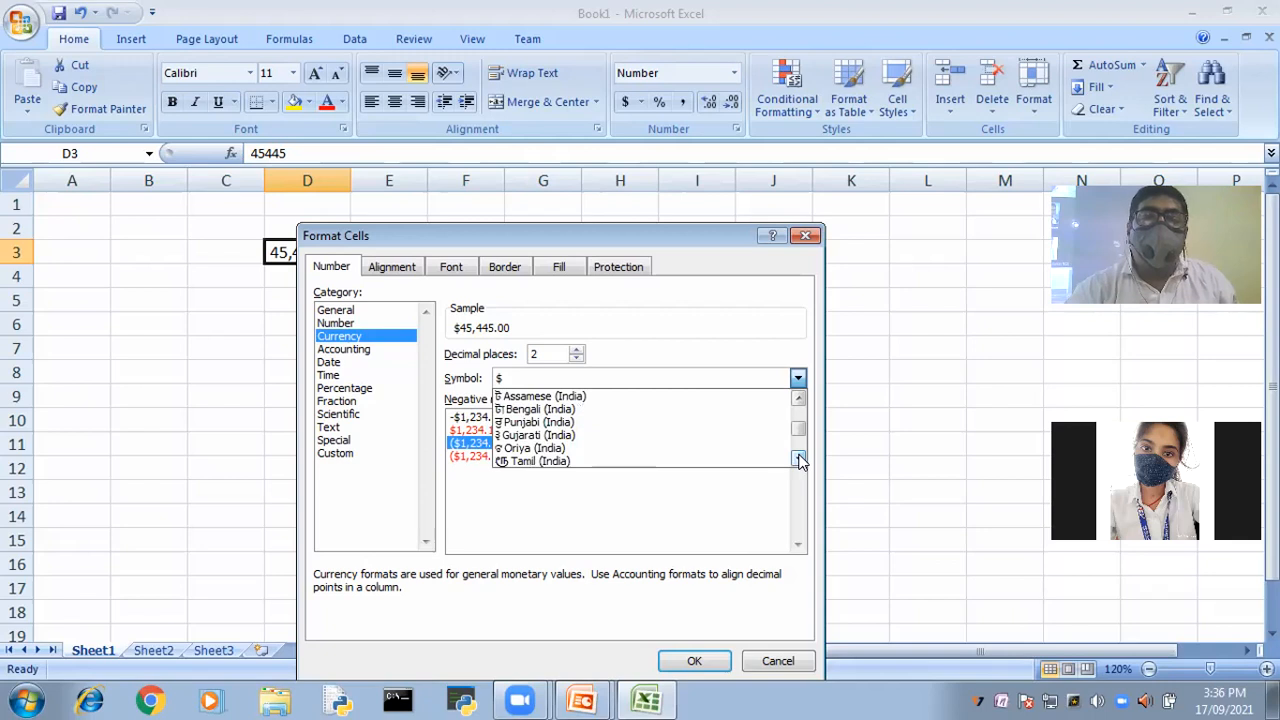
left_click(799, 459)
left_click(799, 459)
left_click(799, 459)
left_click(799, 459)
left_click(799, 459)
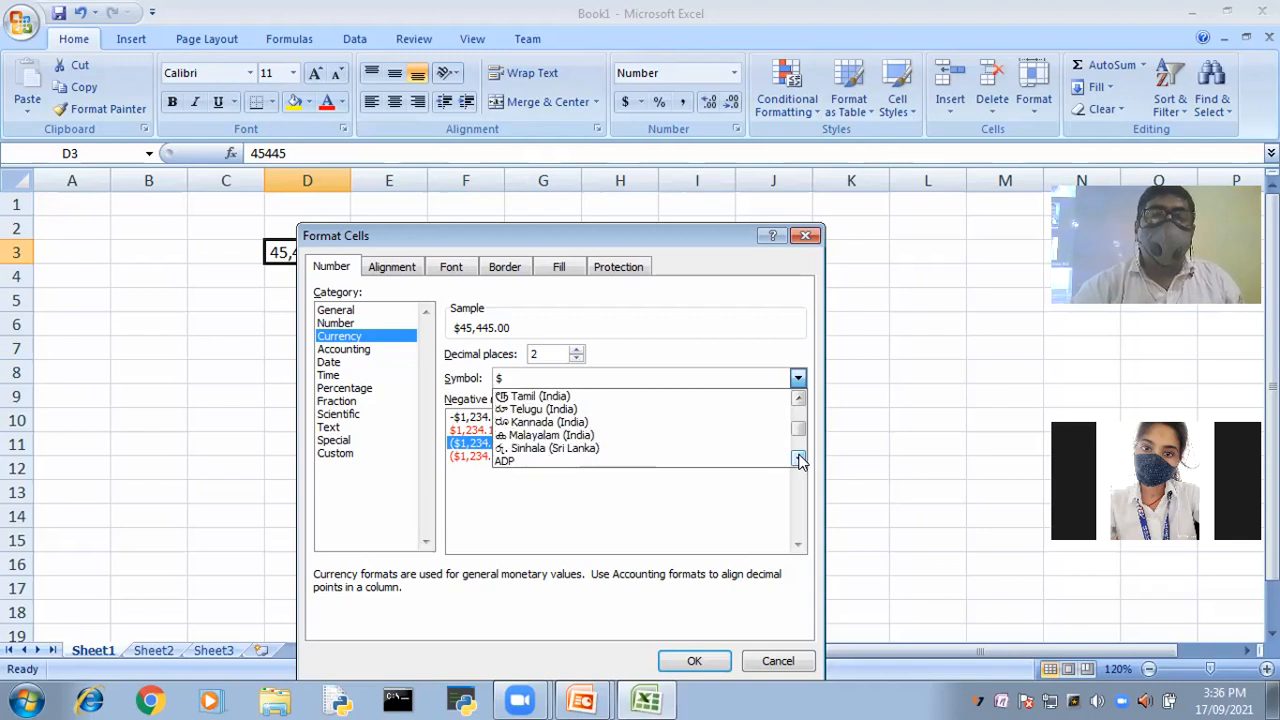
- Look through the three-letter currency codes in the symbol choices to find INR
left_click(799, 459)
left_click(799, 459)
left_click(799, 459)
left_click(799, 459)
left_click(799, 459)
left_click(799, 459)
left_click(799, 459)
left_click(799, 459)
left_click(799, 459)
left_click(799, 459)
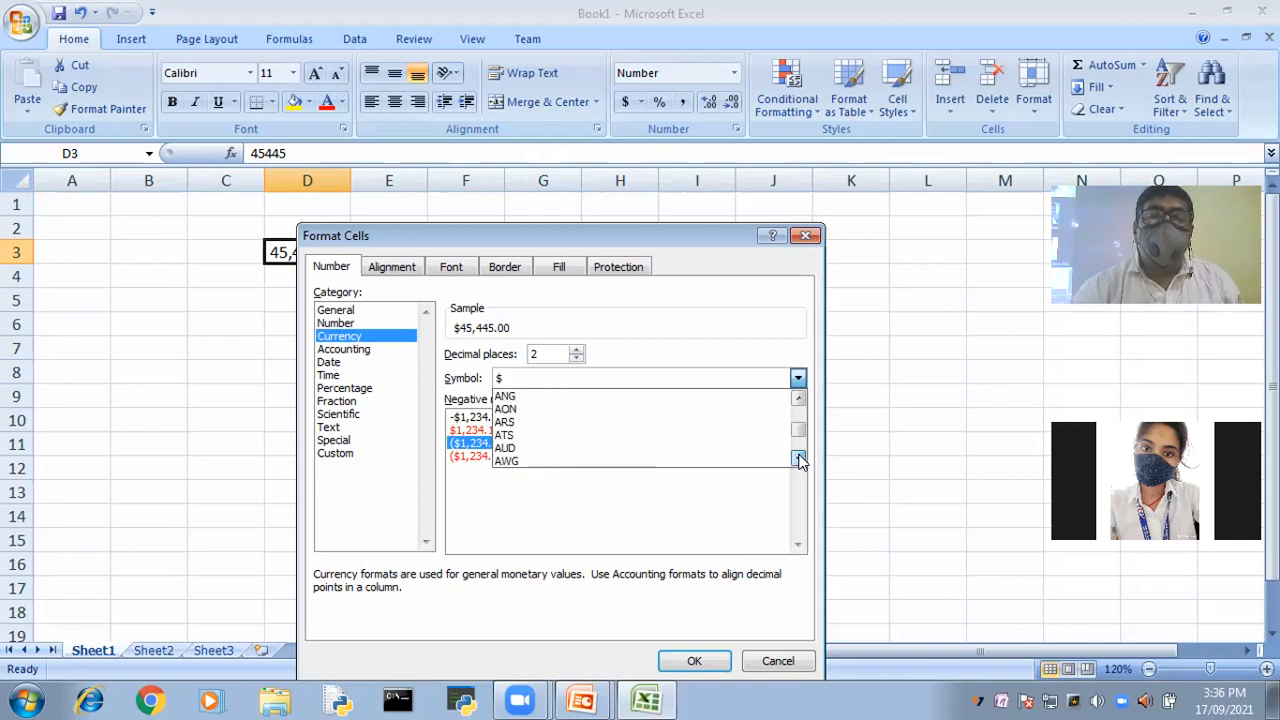
left_click(799, 459)
left_click(799, 459)
left_click(799, 459)
left_click(799, 459)
left_click(799, 459)
left_click(799, 459)
left_click(799, 459)
left_click(799, 459)
left_click(799, 459)
left_click(799, 459)
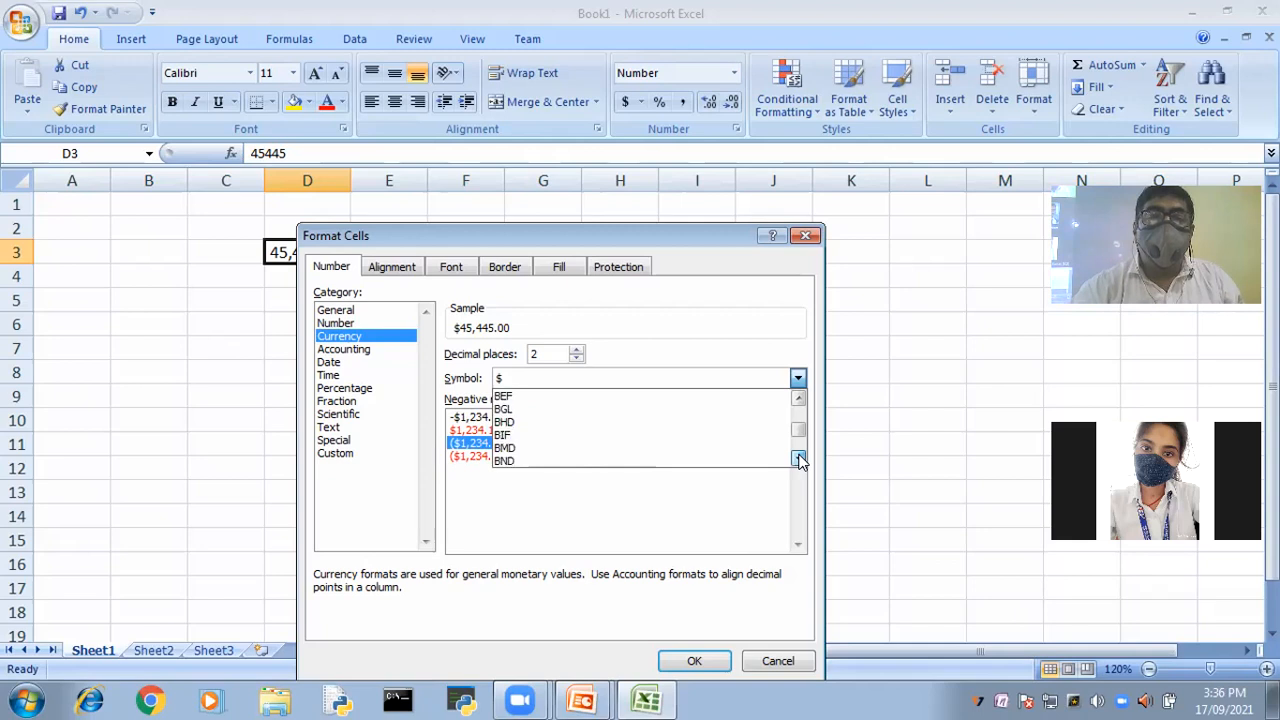
left_click(799, 459)
left_click(799, 459)
left_click(799, 459)
left_click(799, 459)
left_click(799, 459)
left_click(799, 459)
left_click(799, 459)
left_click(799, 459)
left_click(799, 459)
left_click(799, 459)
left_click(799, 459)
left_click(799, 459)
left_click(799, 459)
left_click(799, 459)
left_click(799, 459)
left_click(799, 459)
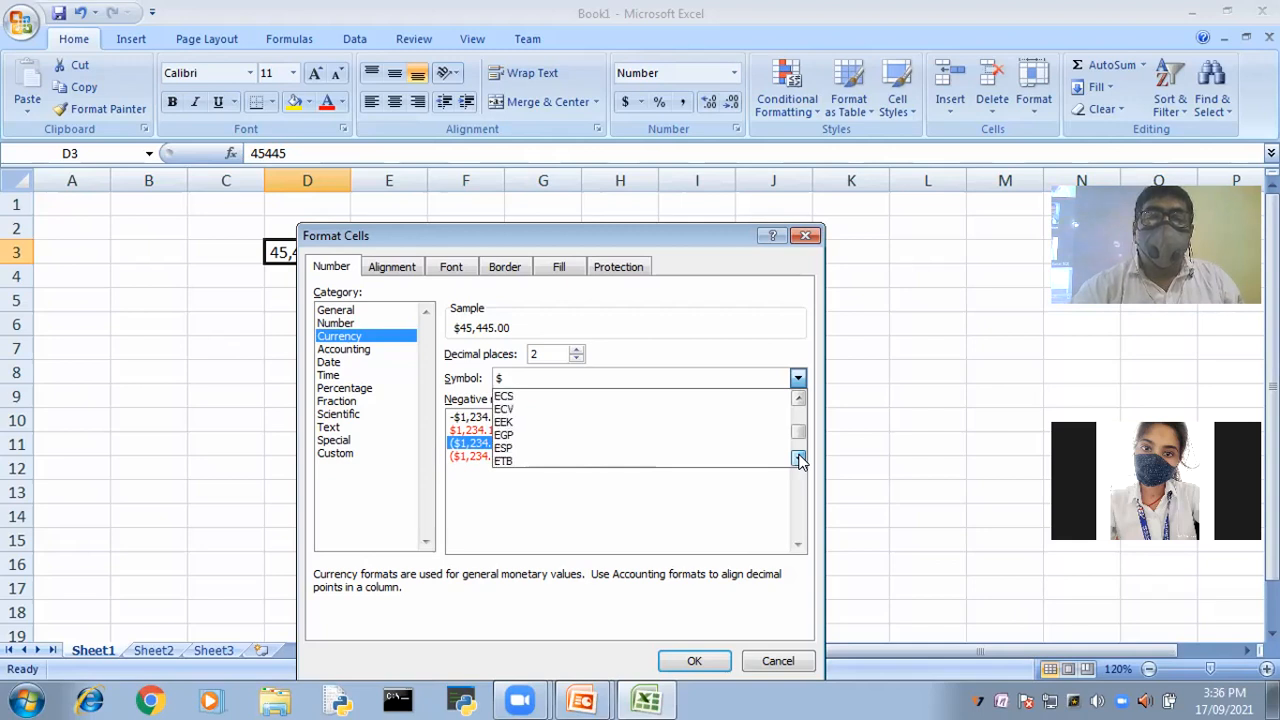
left_click(799, 459)
left_click(799, 459)
left_click(799, 459)
left_click(799, 459)
left_click(799, 459)
left_click(799, 459)
left_click(799, 459)
left_click(799, 459)
left_click(799, 459)
left_click(799, 459)
left_click(799, 459)
left_click(799, 459)
left_click(799, 459)
left_click(799, 459)
left_click(799, 459)
left_click(799, 459)
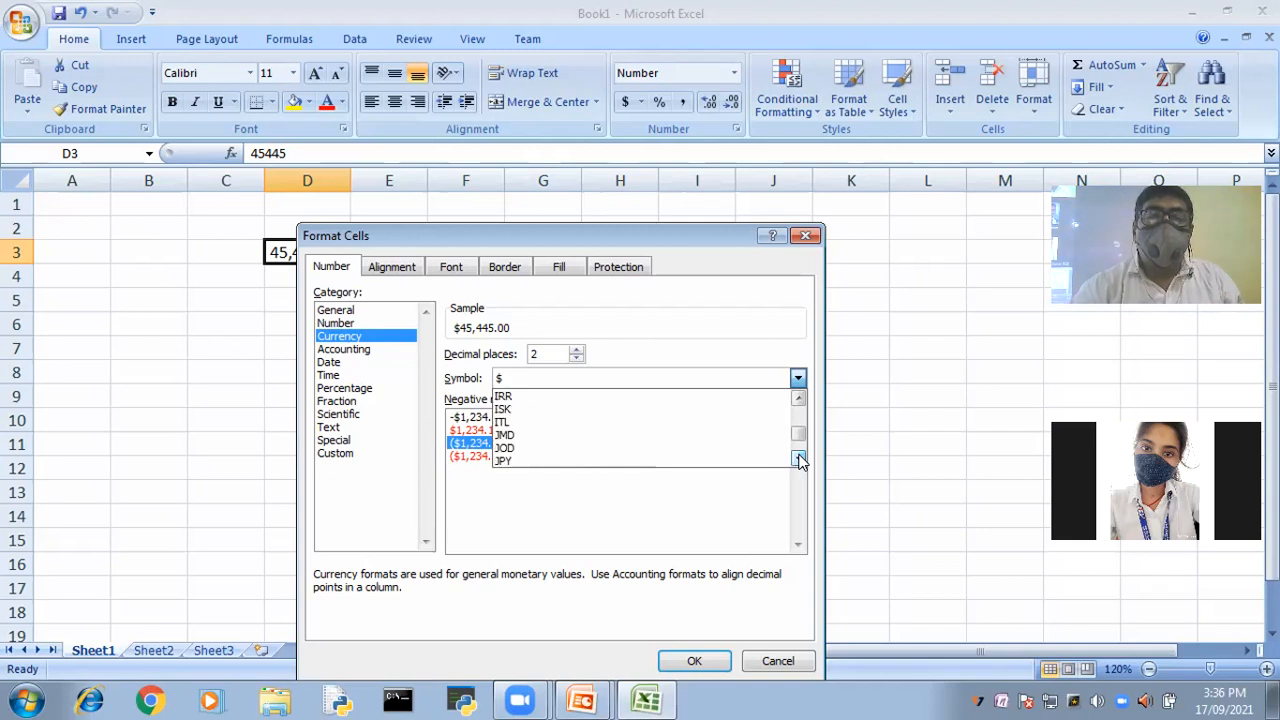
left_click(799, 399)
left_click(798, 398)
left_click(798, 398)
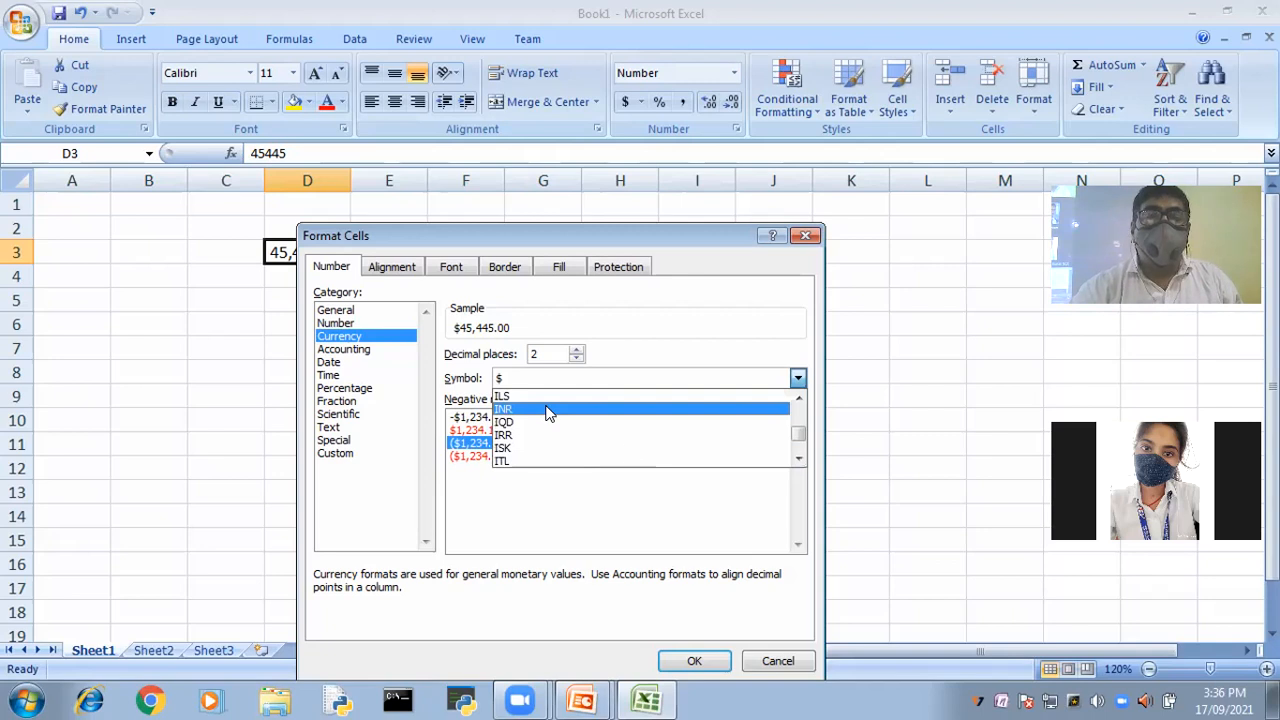
- Examine the remaining currency codes after INR, through ZWD at the end of the symbol choices
left_click(797, 459)
left_click(797, 459)
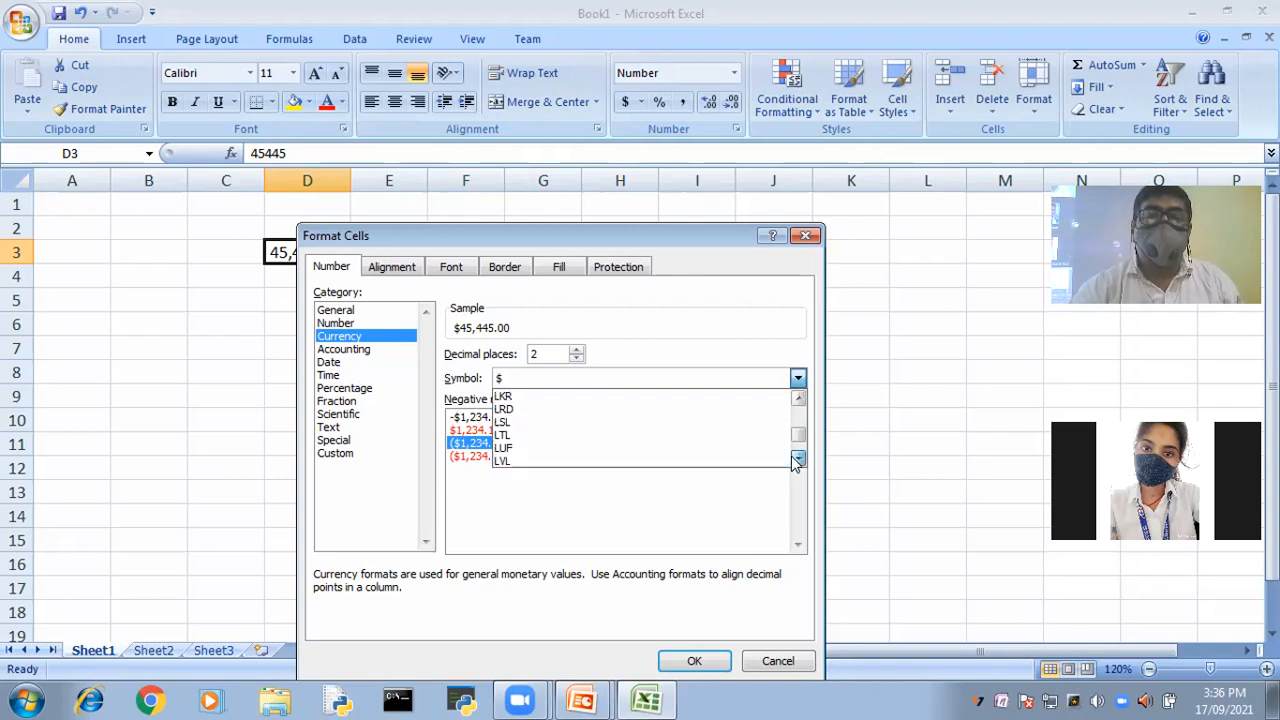
left_click(797, 459)
left_click(797, 459)
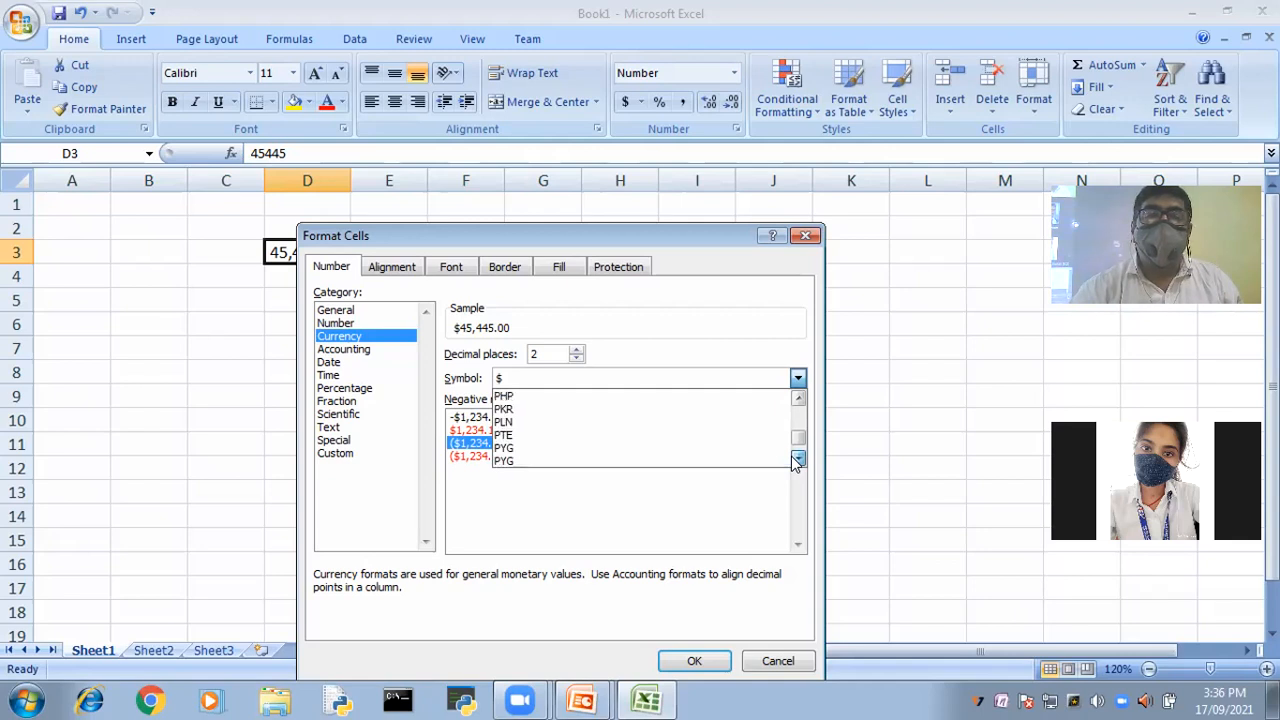
left_click(797, 459)
left_click(797, 459)
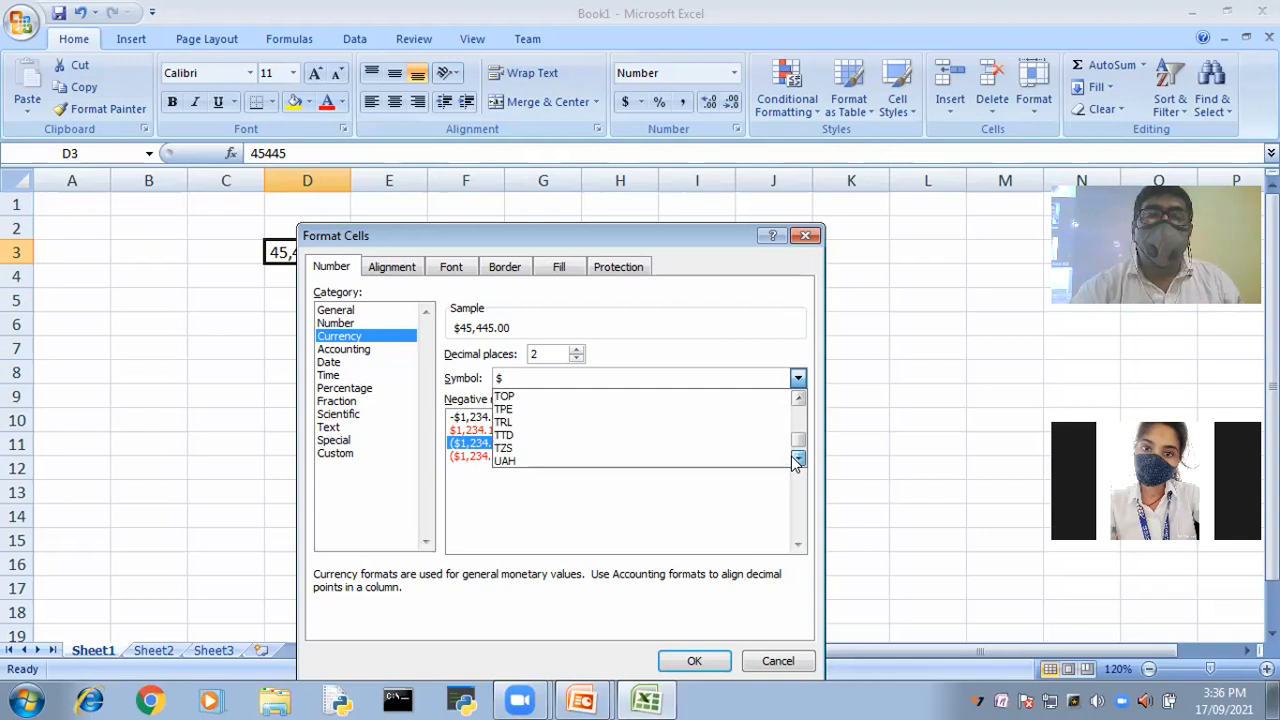
left_click(797, 459)
left_click(797, 459)
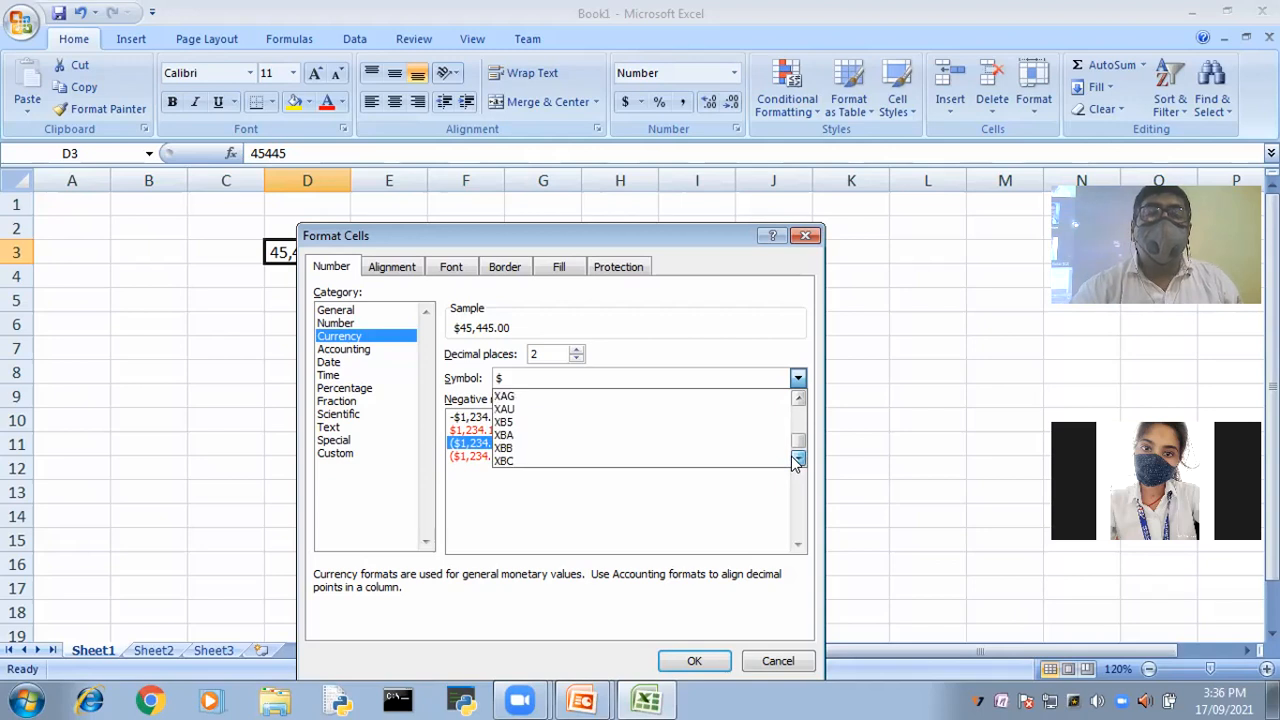
left_click(797, 459)
left_click(797, 459)
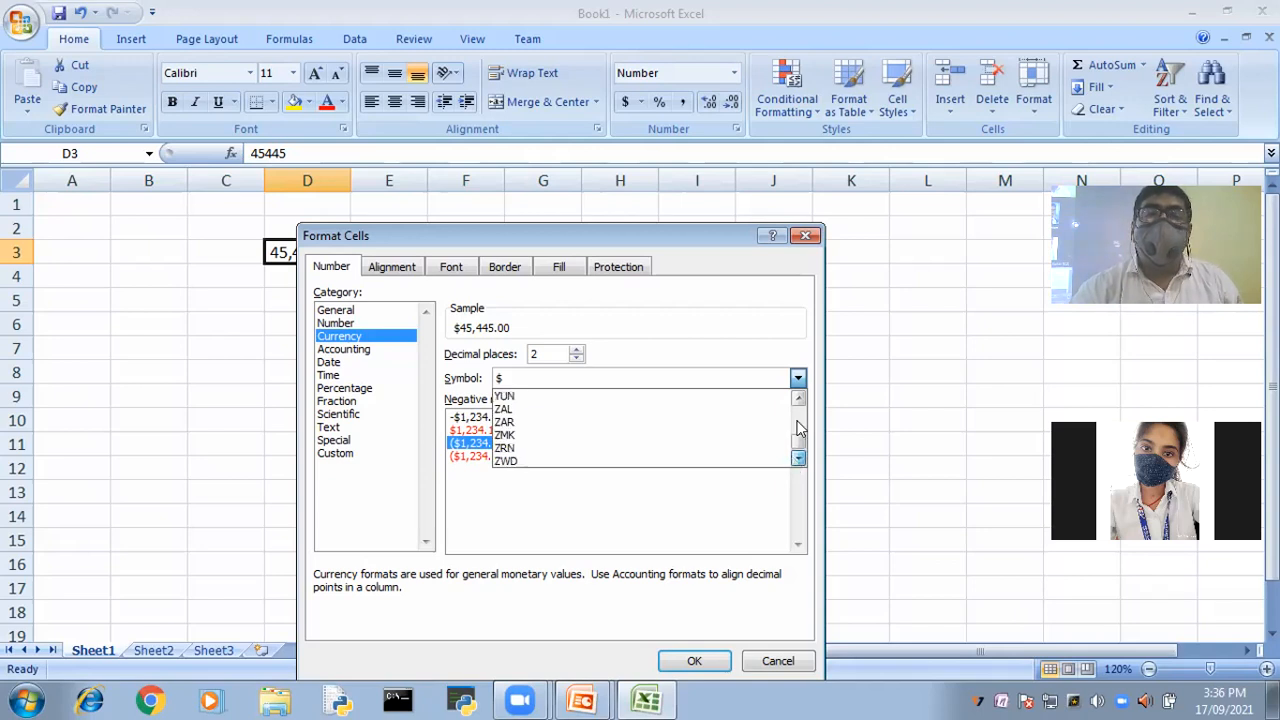
- Set the currency symbol for cell D3 to Hindi (India)
left_click(798, 400)
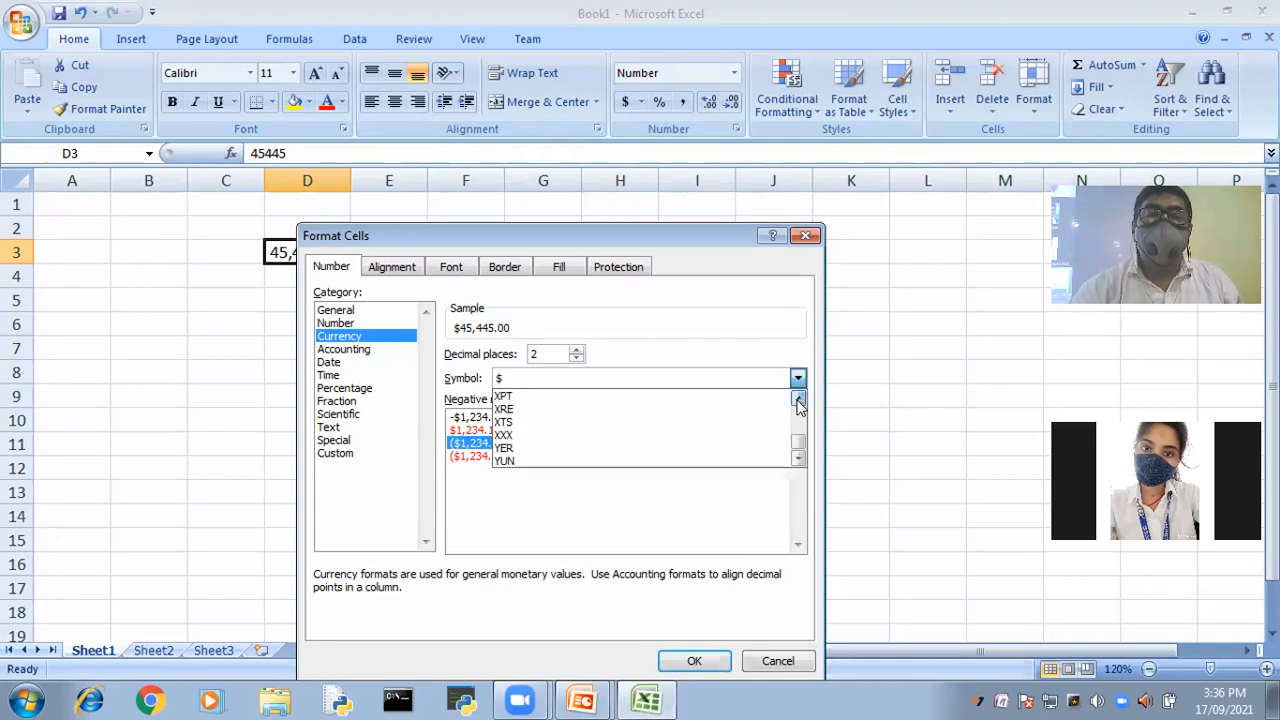
left_click(798, 400)
left_click(798, 400)
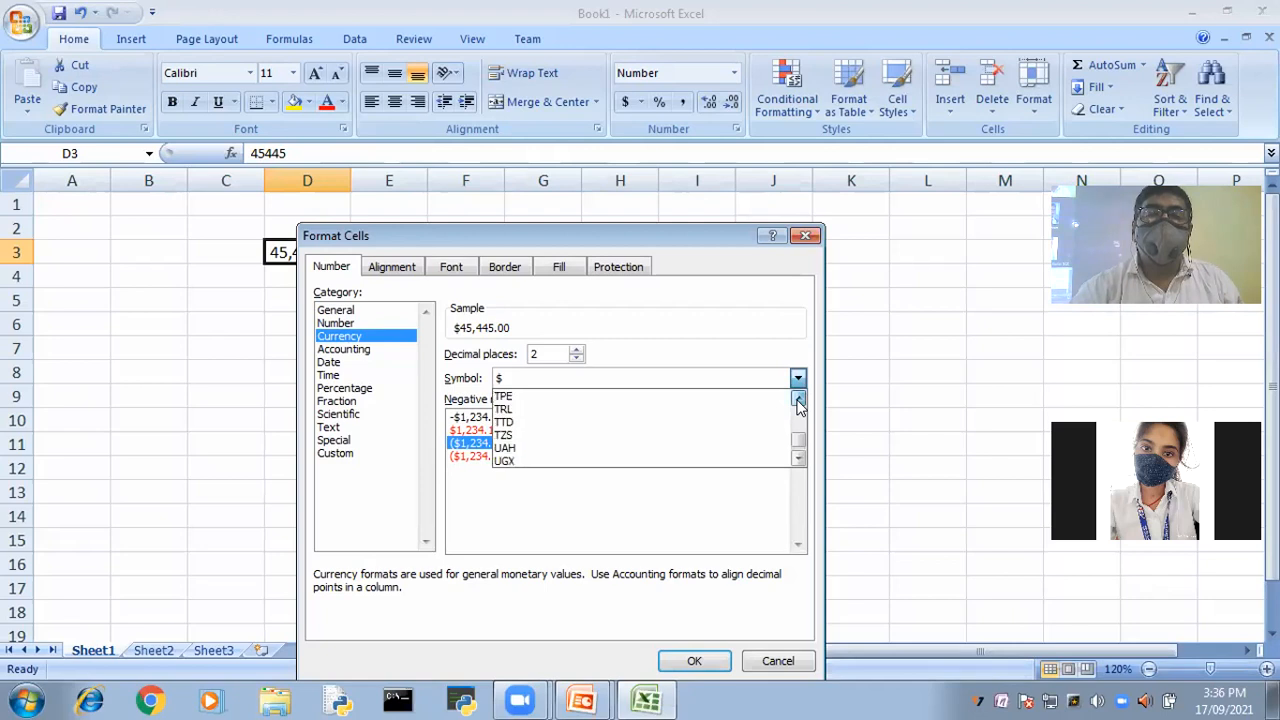
left_click(798, 400)
left_click(798, 400)
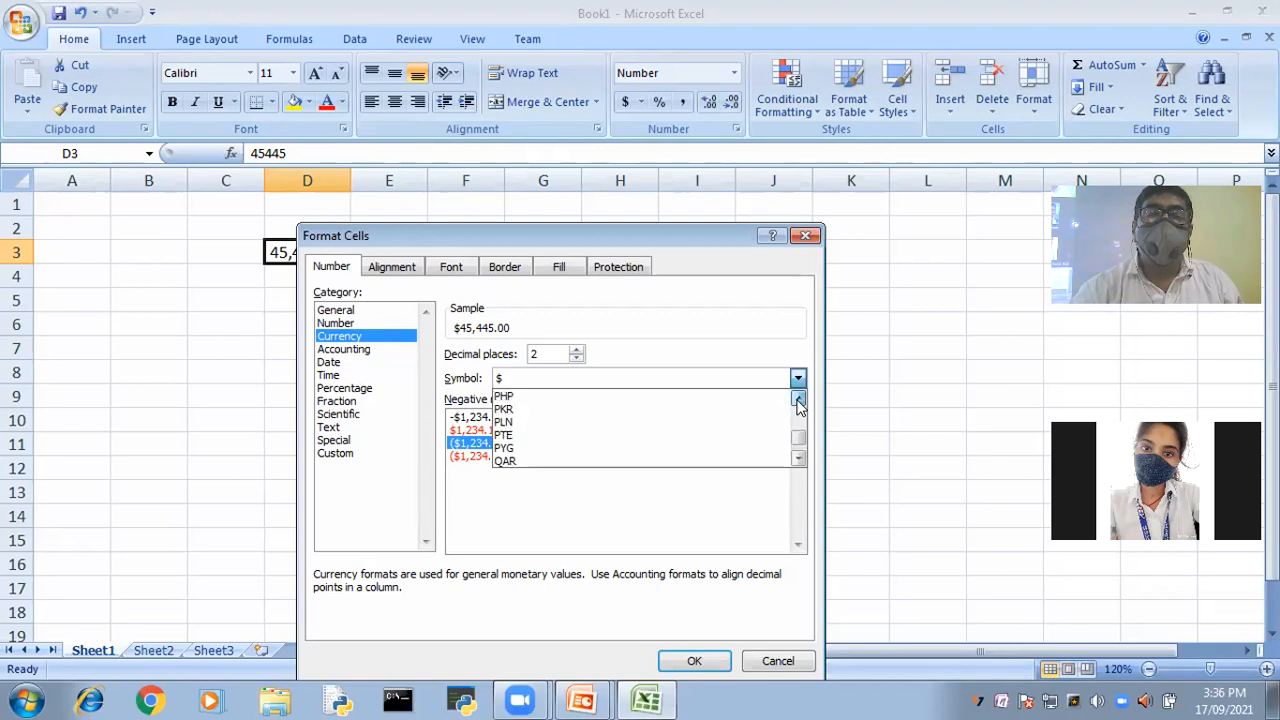
left_click(798, 400)
left_click(798, 400)
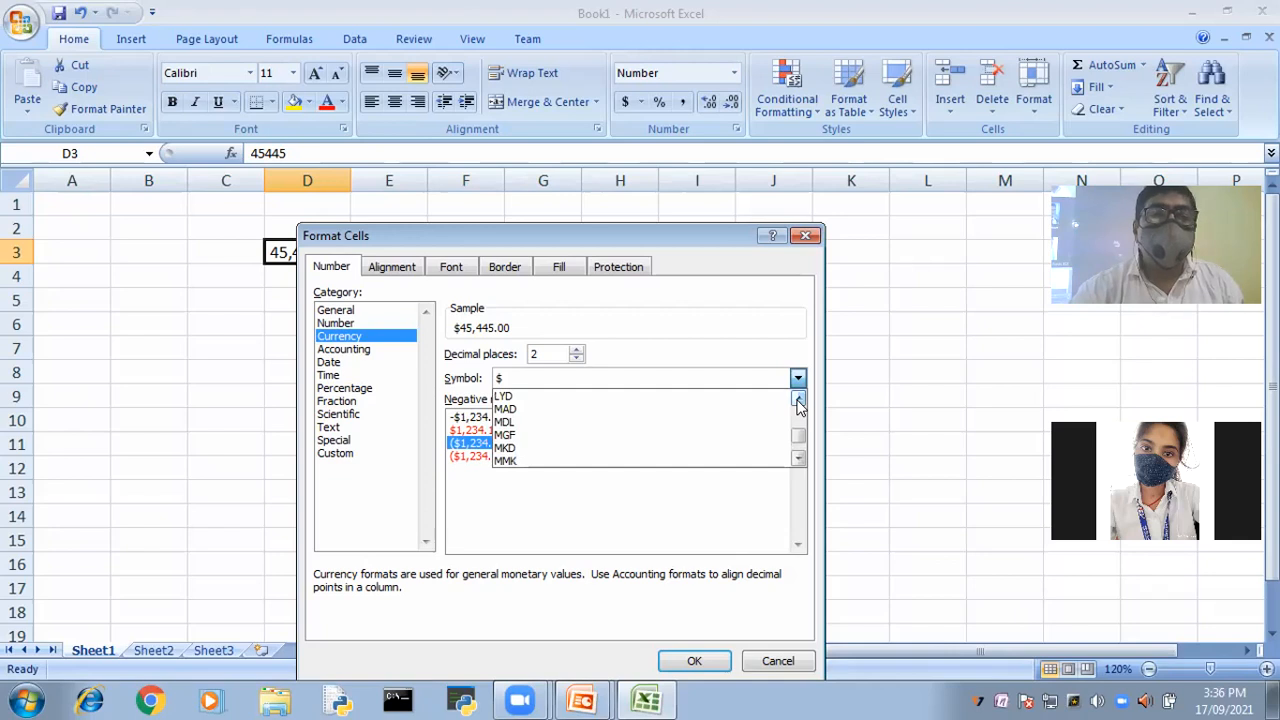
left_click(798, 400)
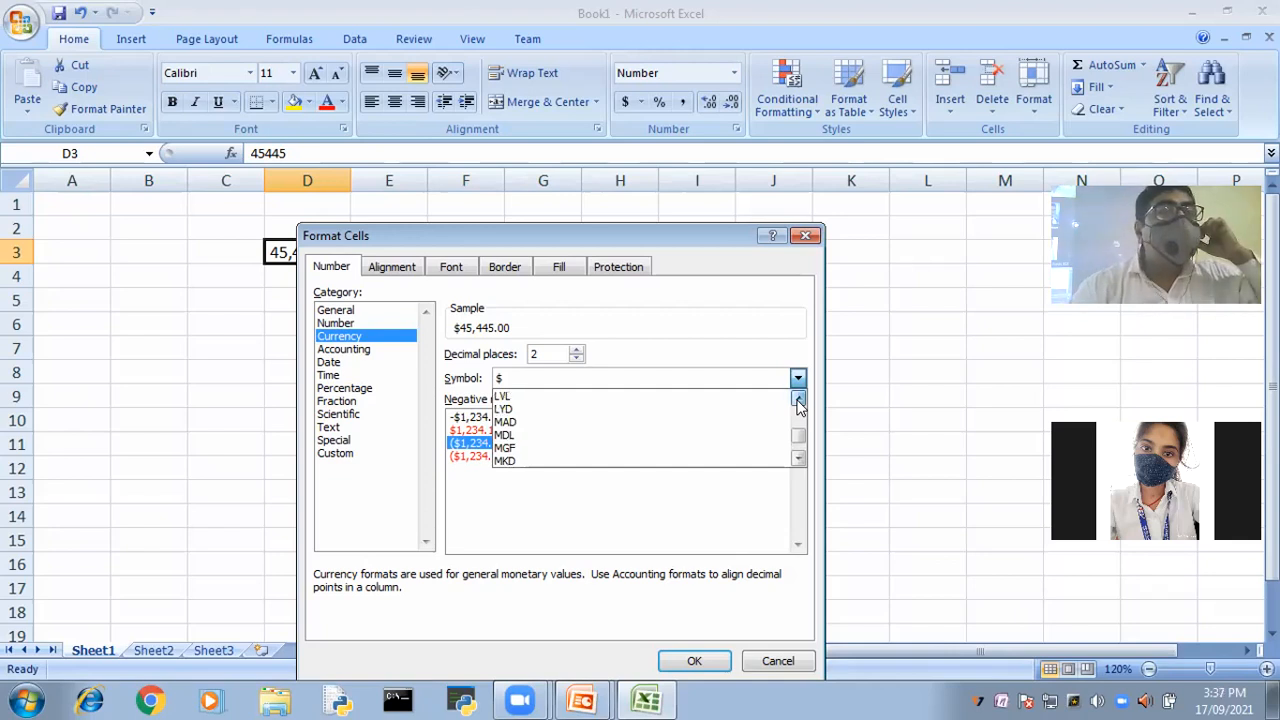
left_click(798, 402)
left_click(798, 402)
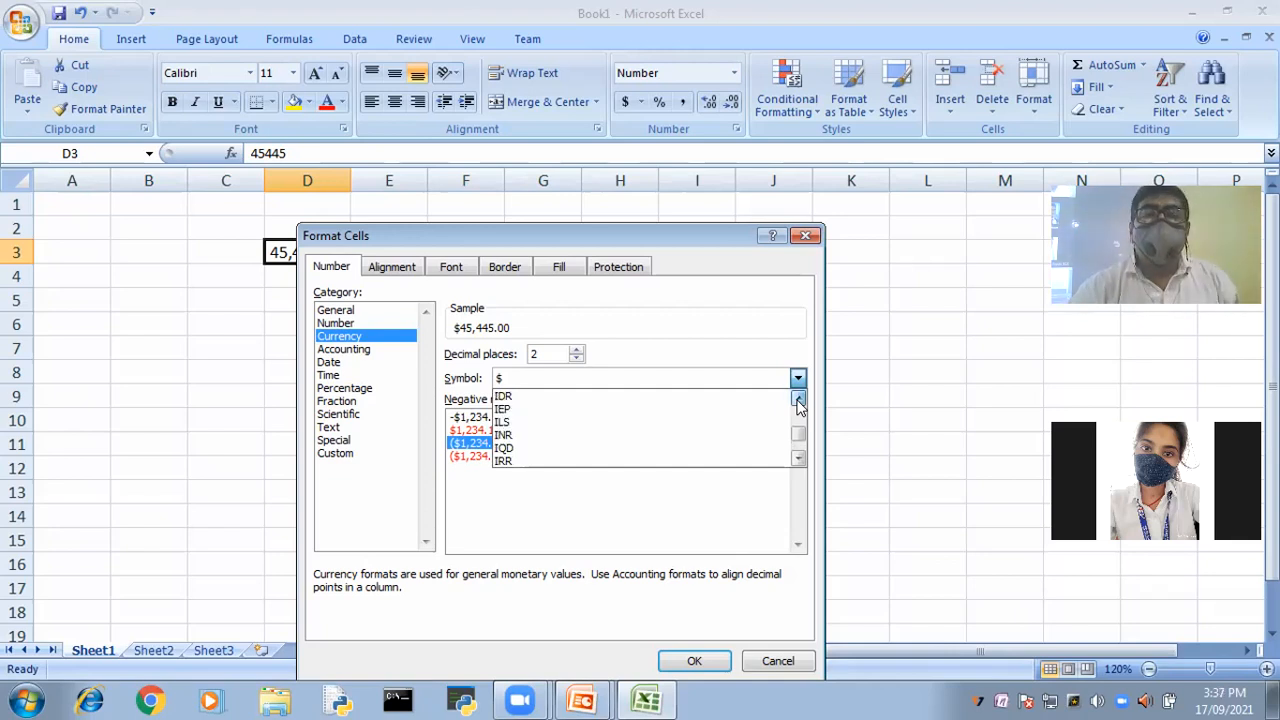
left_click(798, 400)
left_click(798, 401)
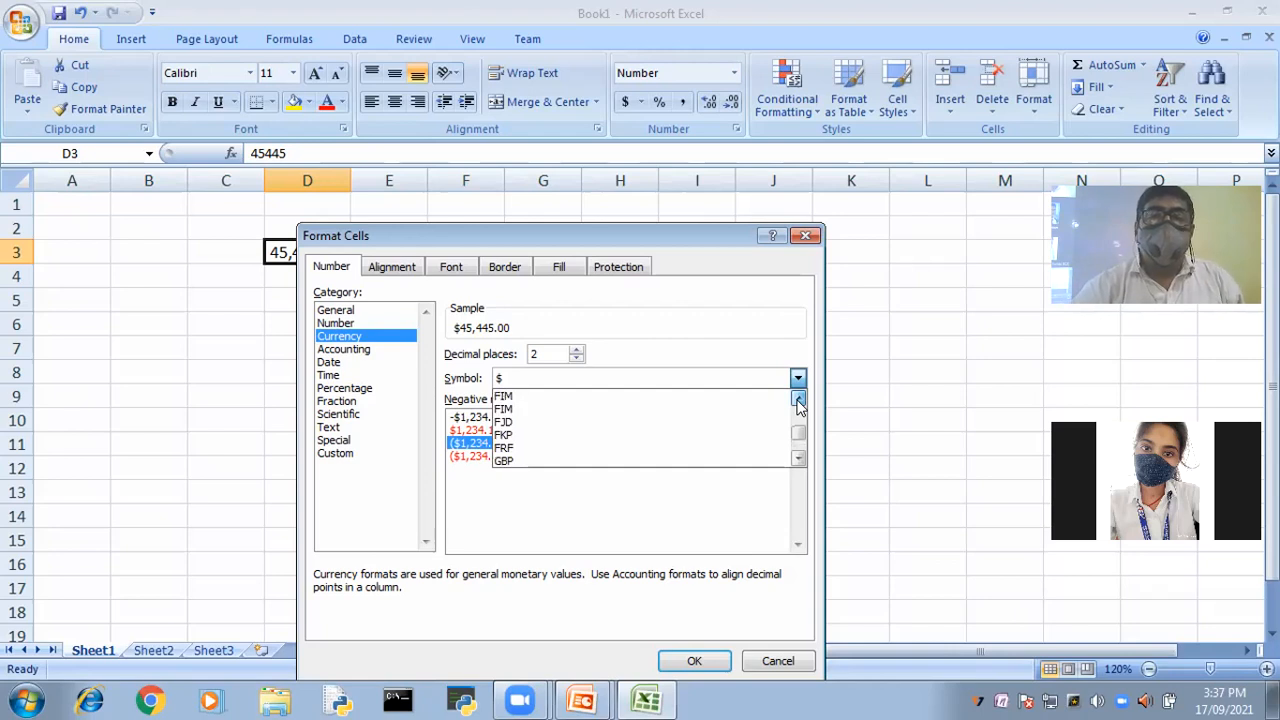
left_click(798, 401)
left_click(798, 401)
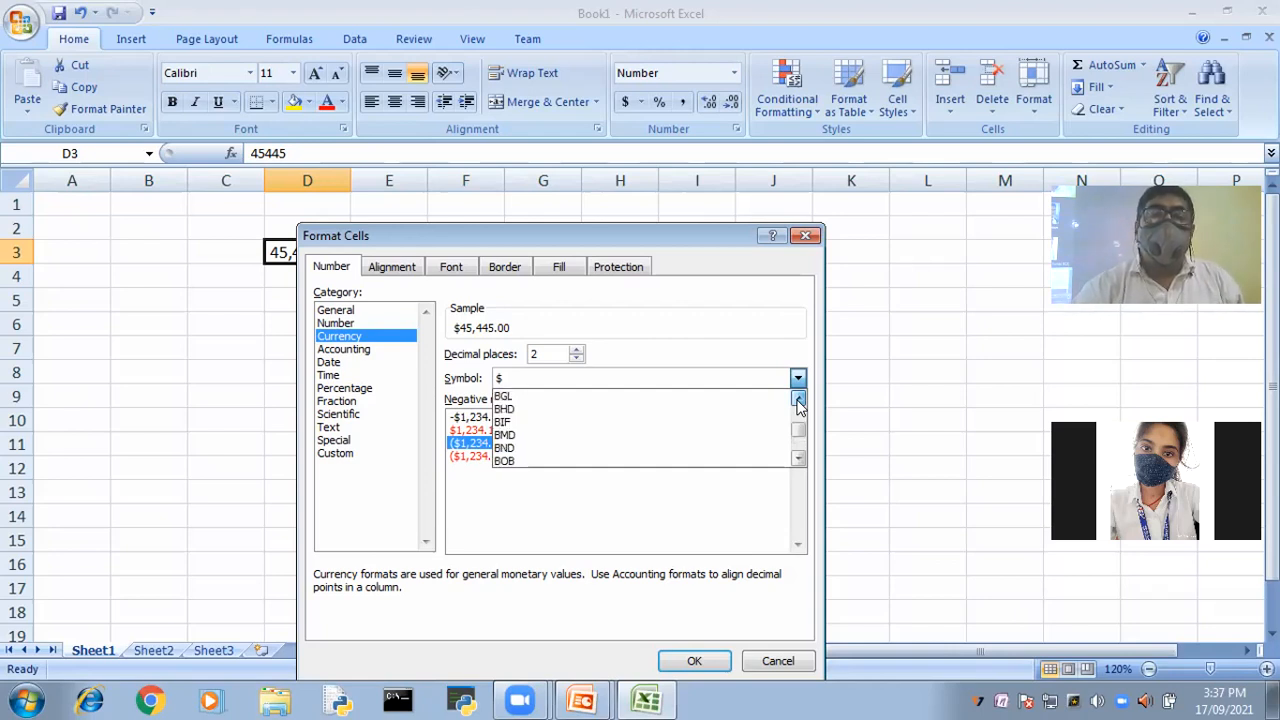
left_click(798, 401)
left_click(798, 401)
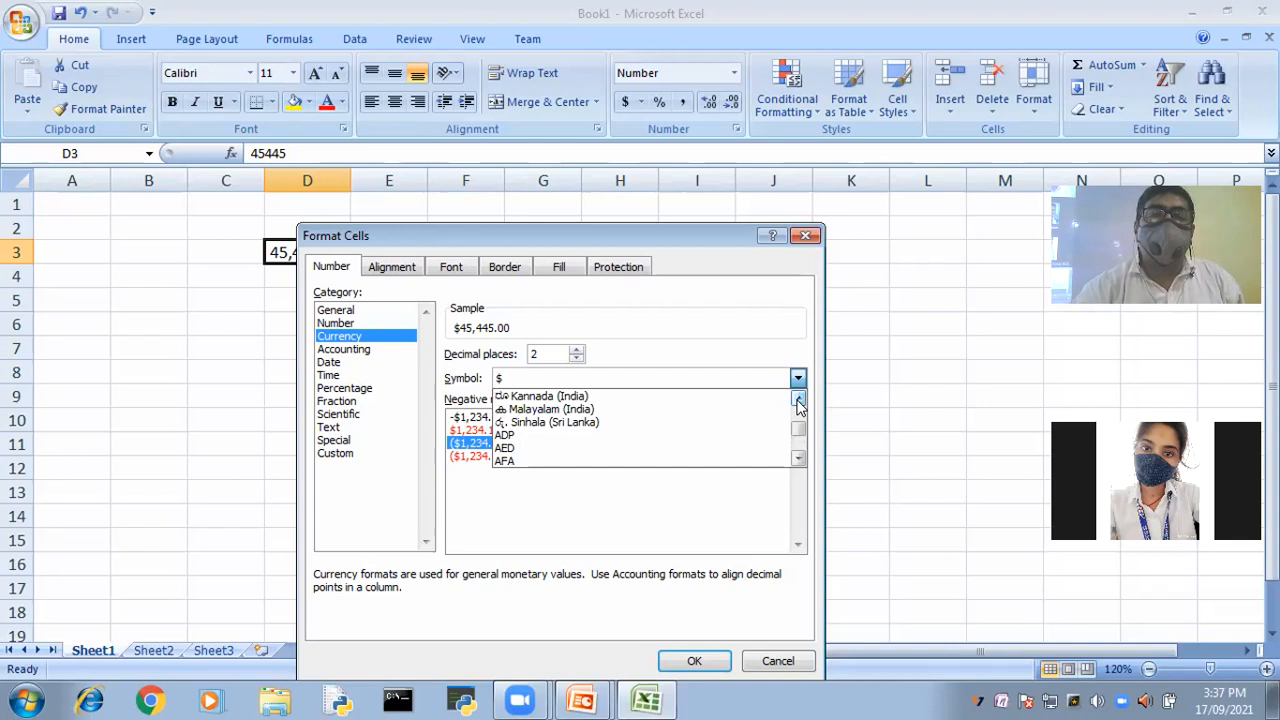
left_click(798, 401)
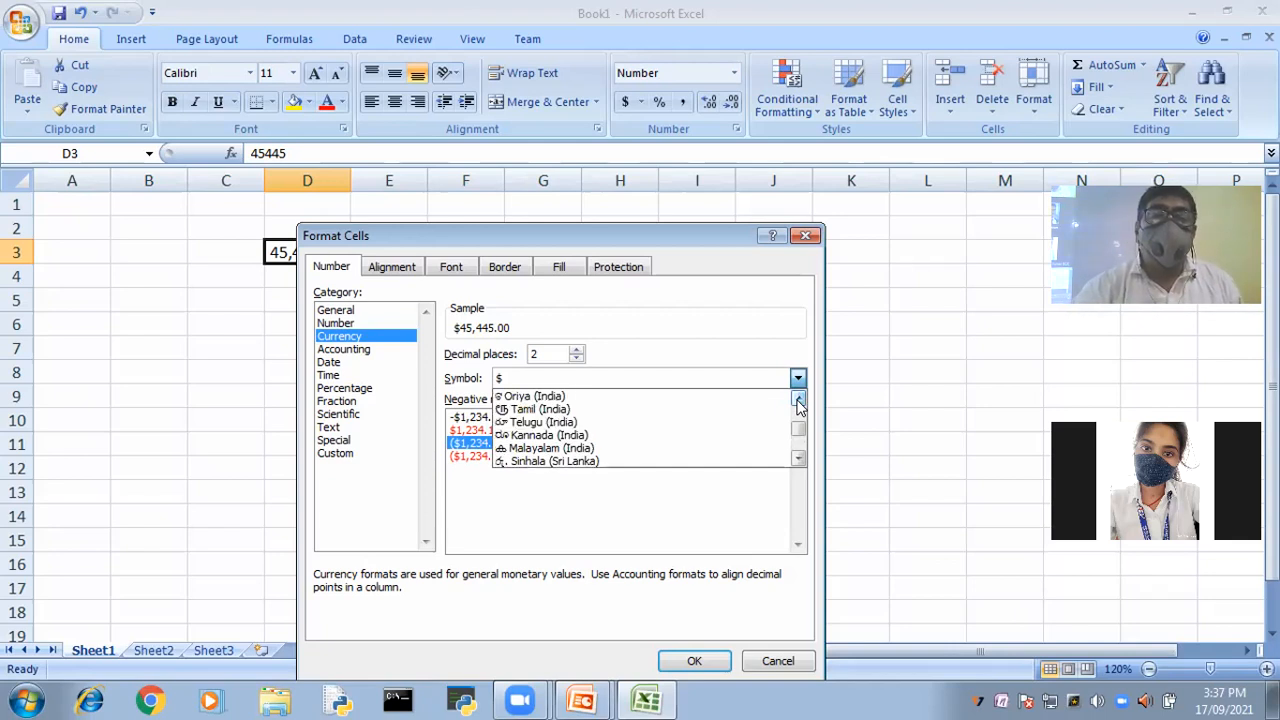
left_click(798, 401)
left_click(798, 401)
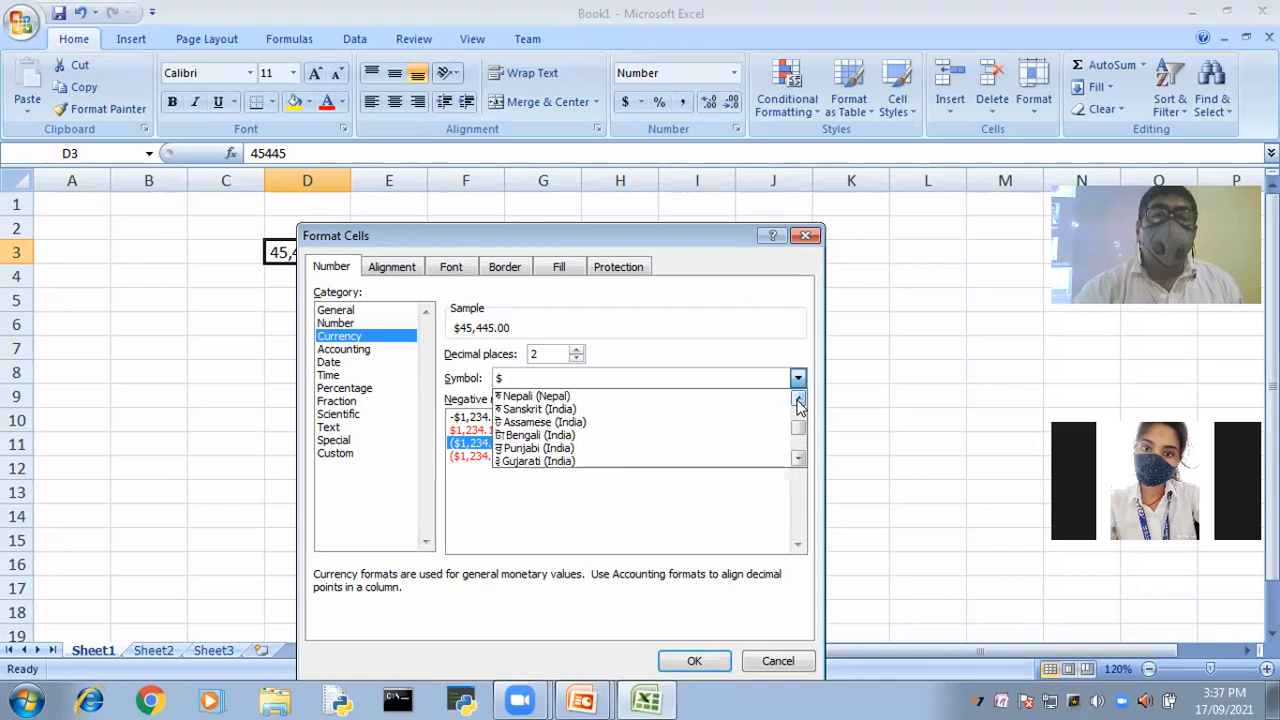
left_click(798, 401)
left_click(798, 401)
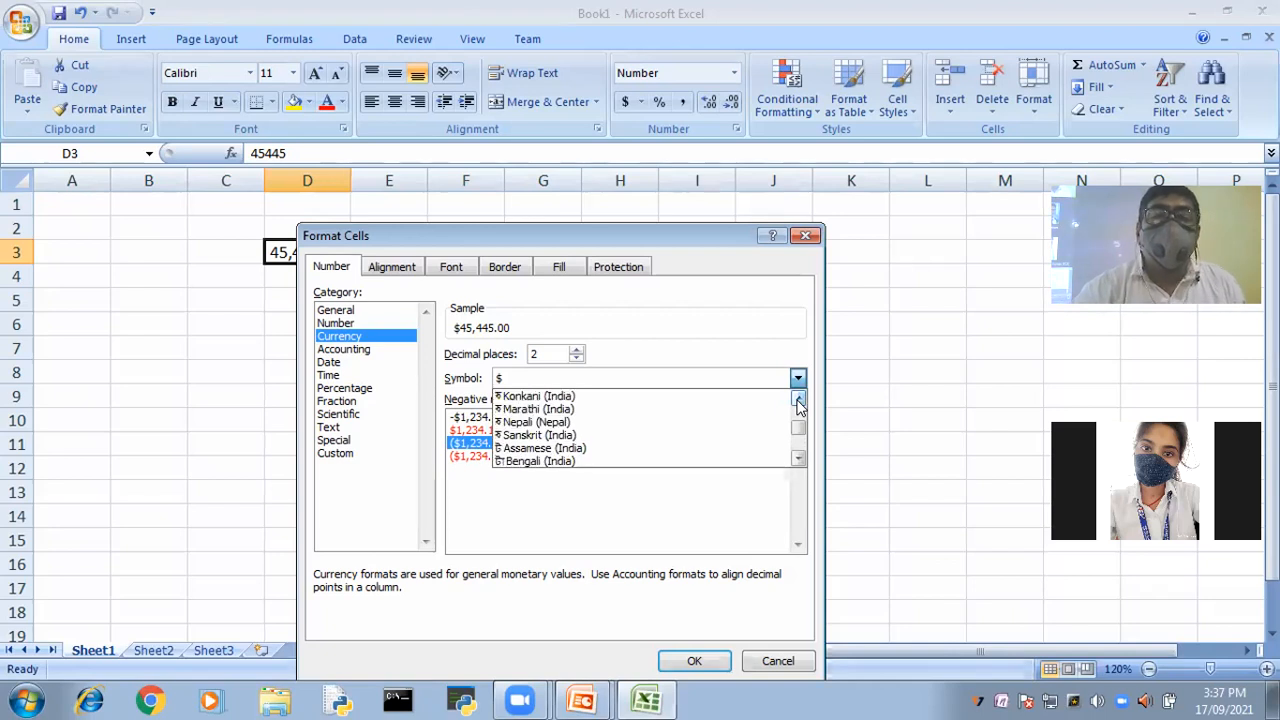
left_click(798, 401)
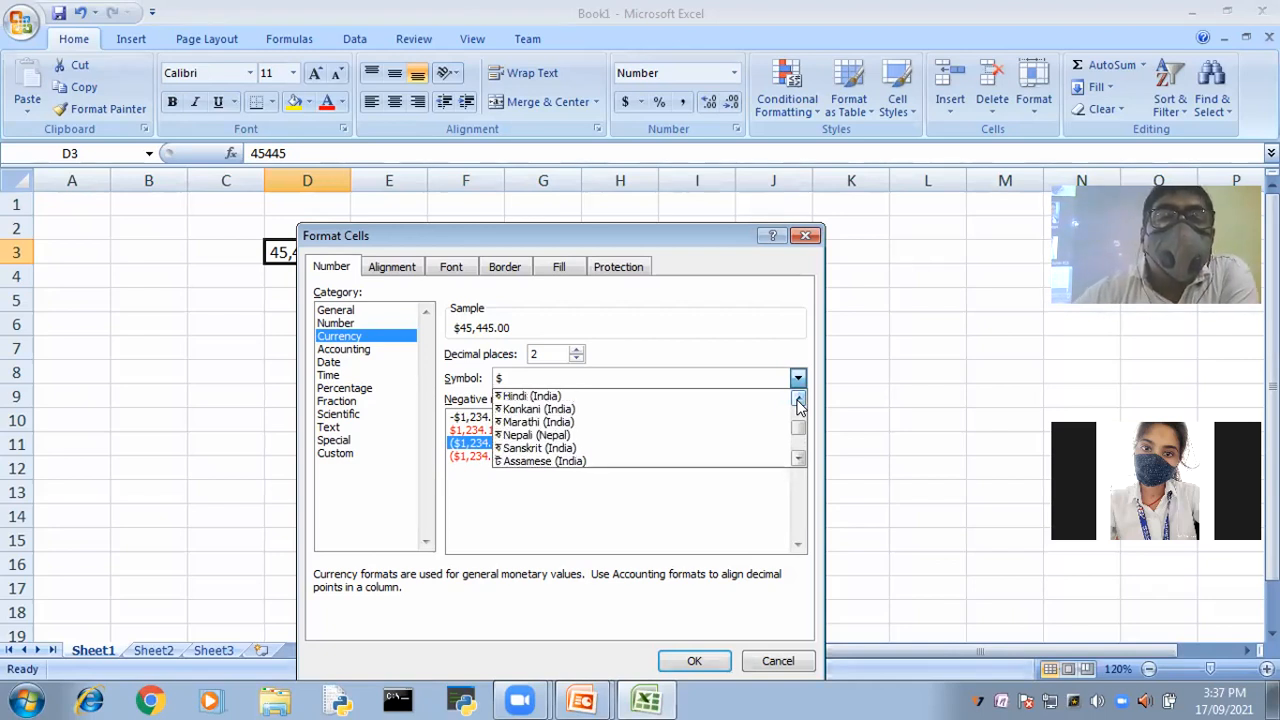
left_click(514, 397)
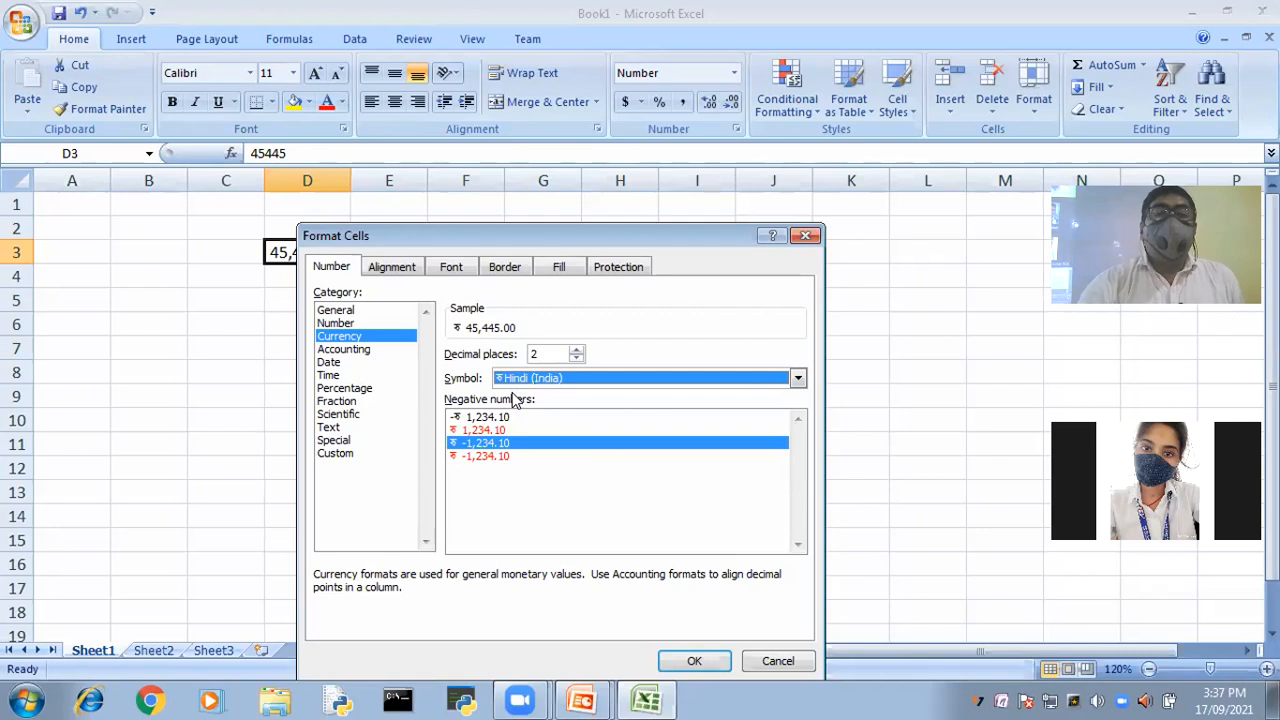
- Set the currency format's decimal places to 0 and apply it to cell D3
left_click(575, 359)
left_click(575, 359)
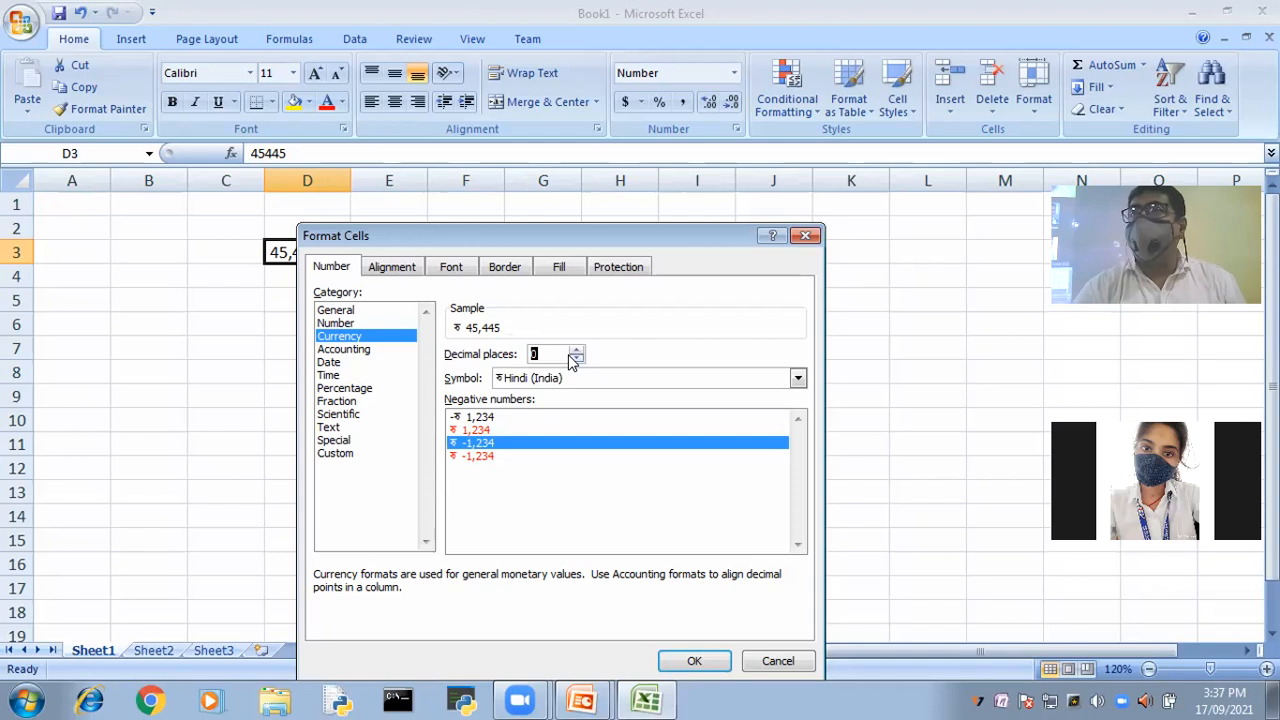
left_click(680, 665)
left_click(285, 396)
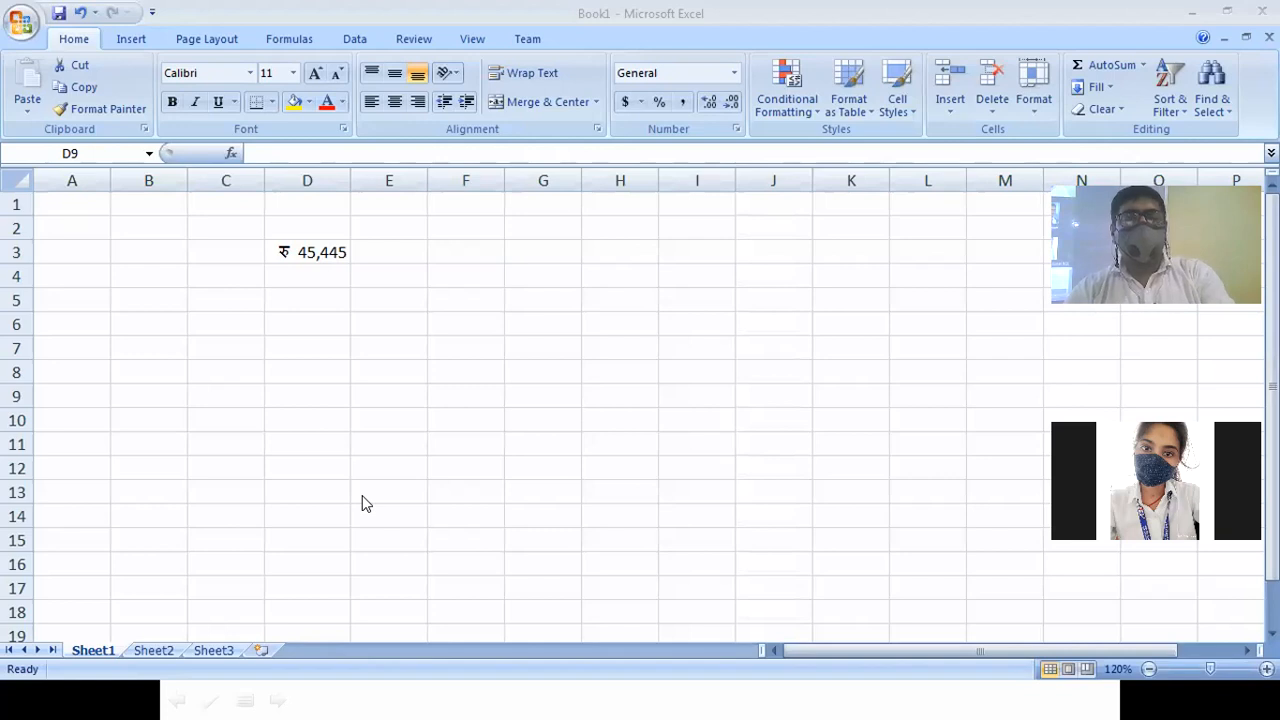
- Return to the Excel workbook, open the cell formatting settings for D3 and choose the Accounting category
key("alt+Tab")
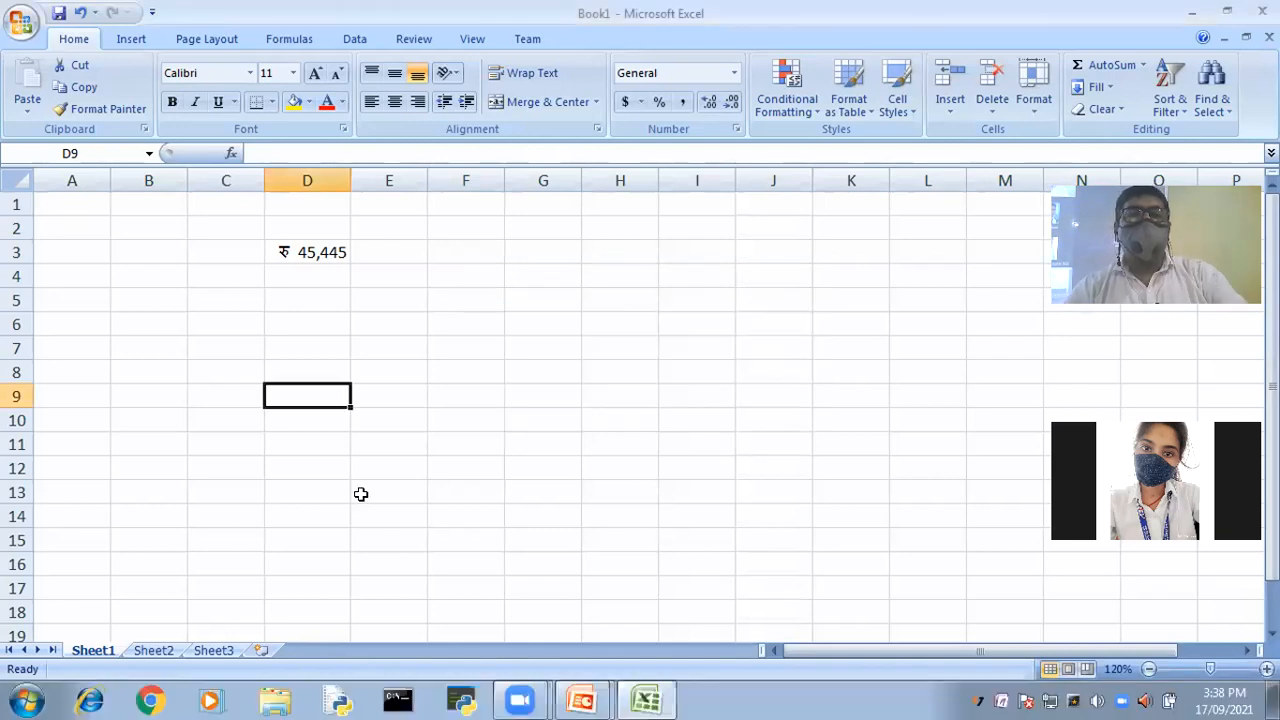
right_click(334, 256)
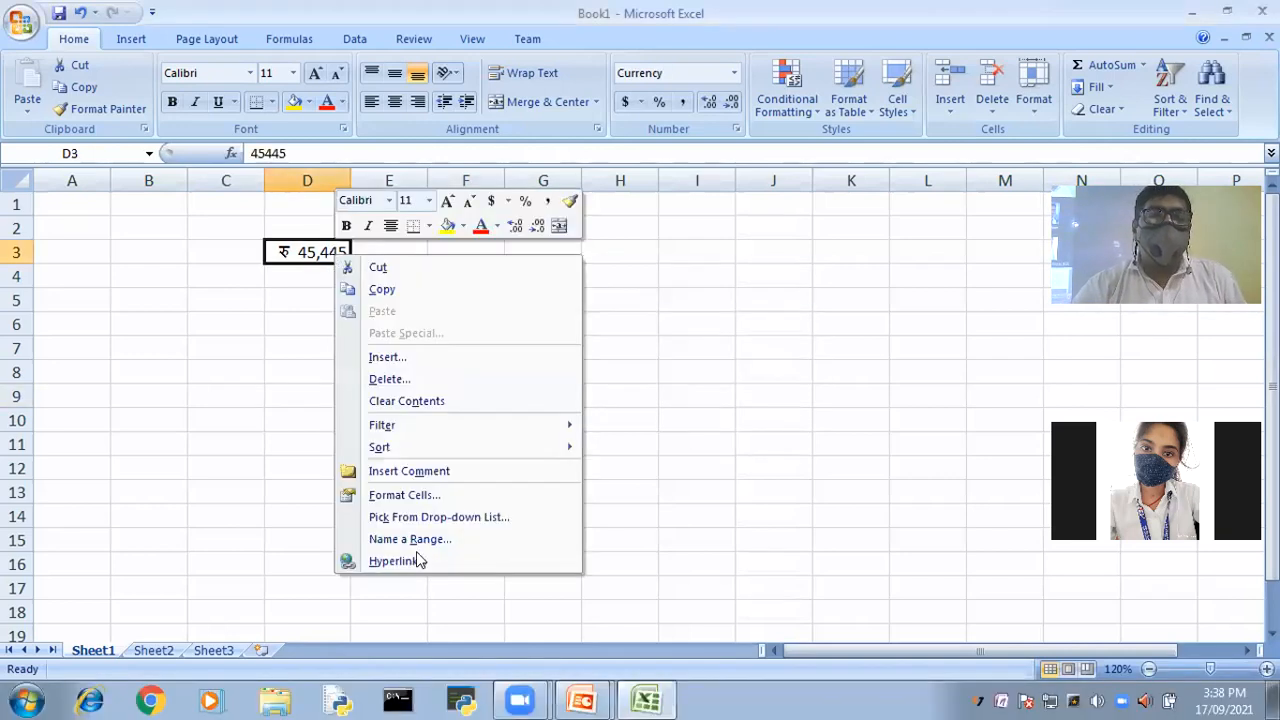
left_click(403, 494)
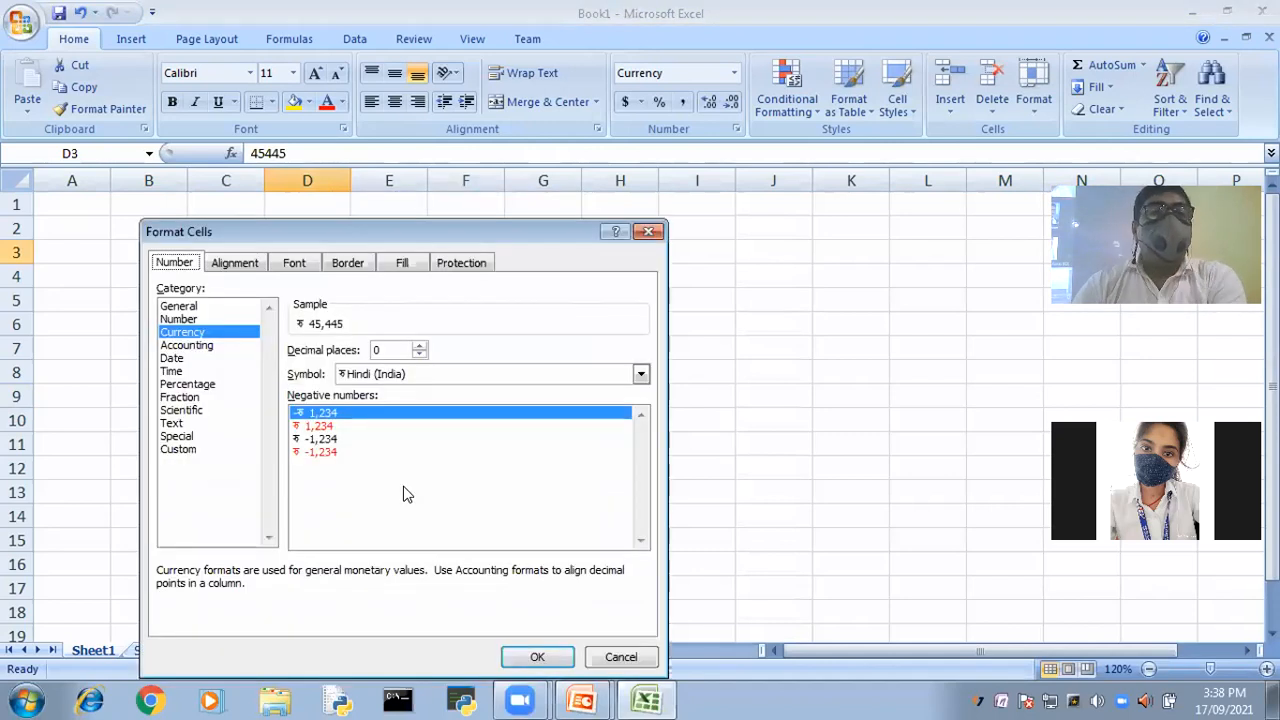
left_click(200, 345)
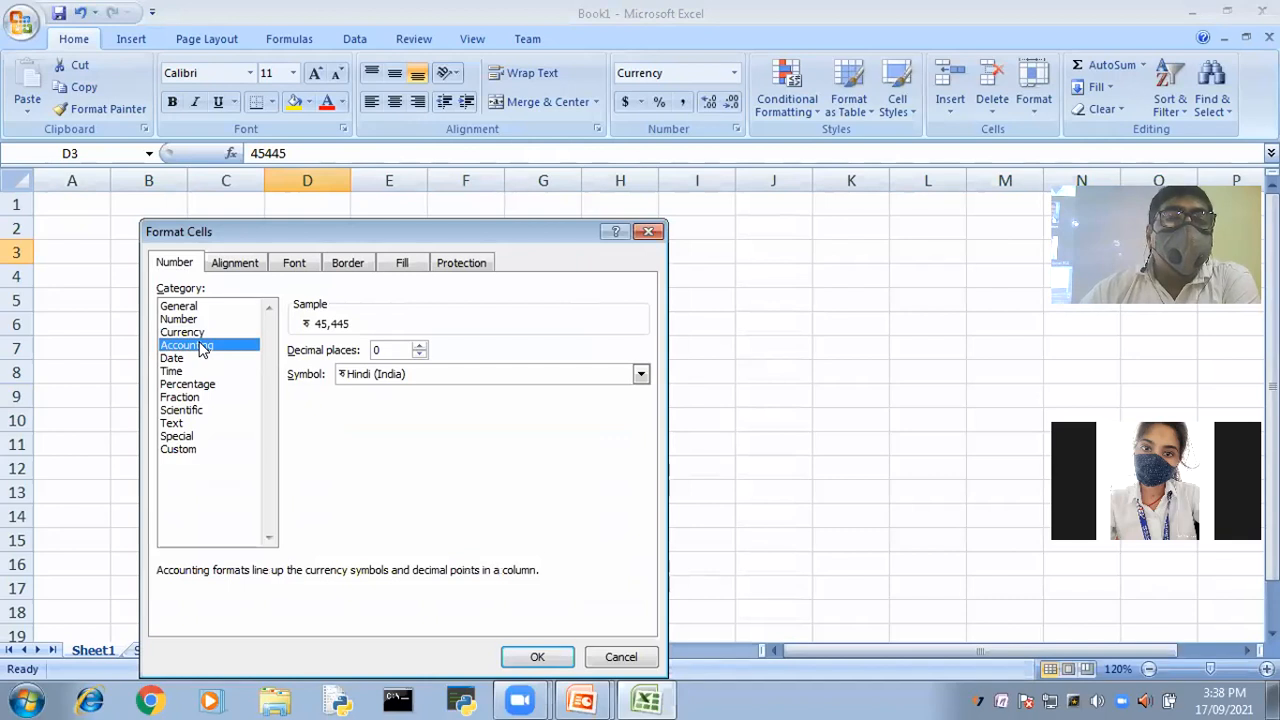
- Examine the Accounting currency symbols from the dollar variants through the Nigerian ones, and close the formatting settings without applying changes
left_click(641, 375)
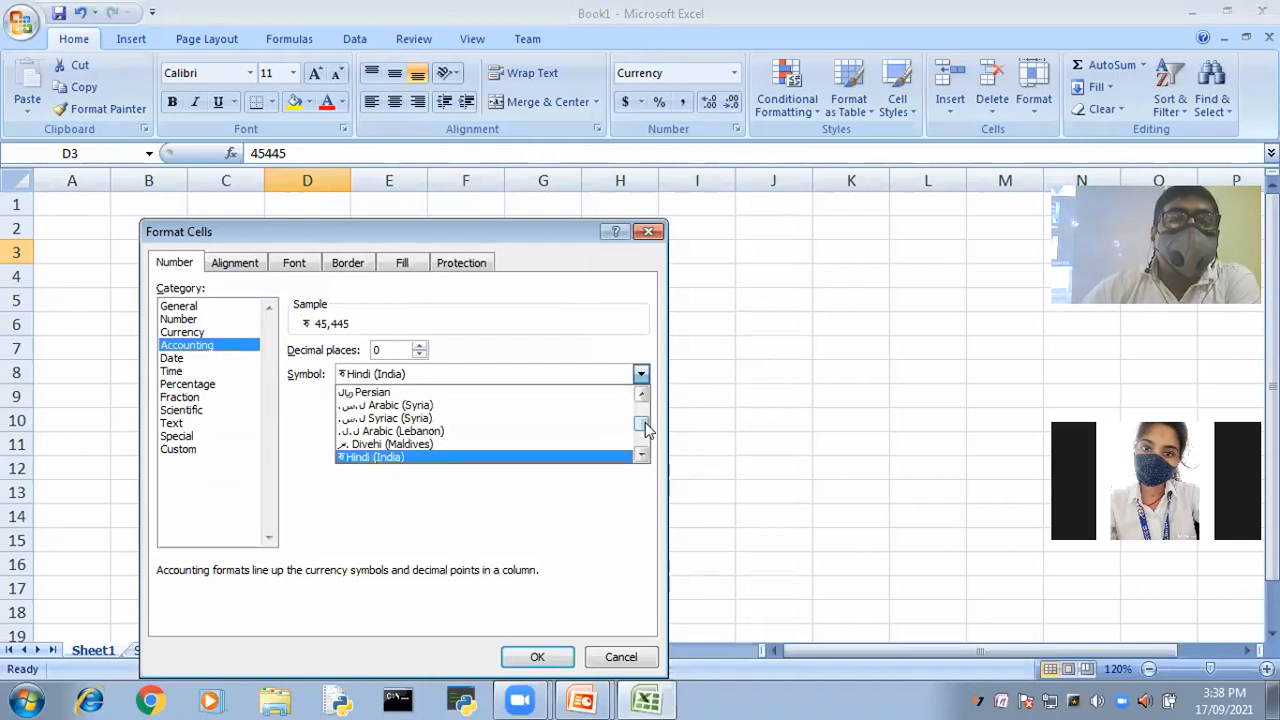
left_click_drag(645, 420, 645, 396)
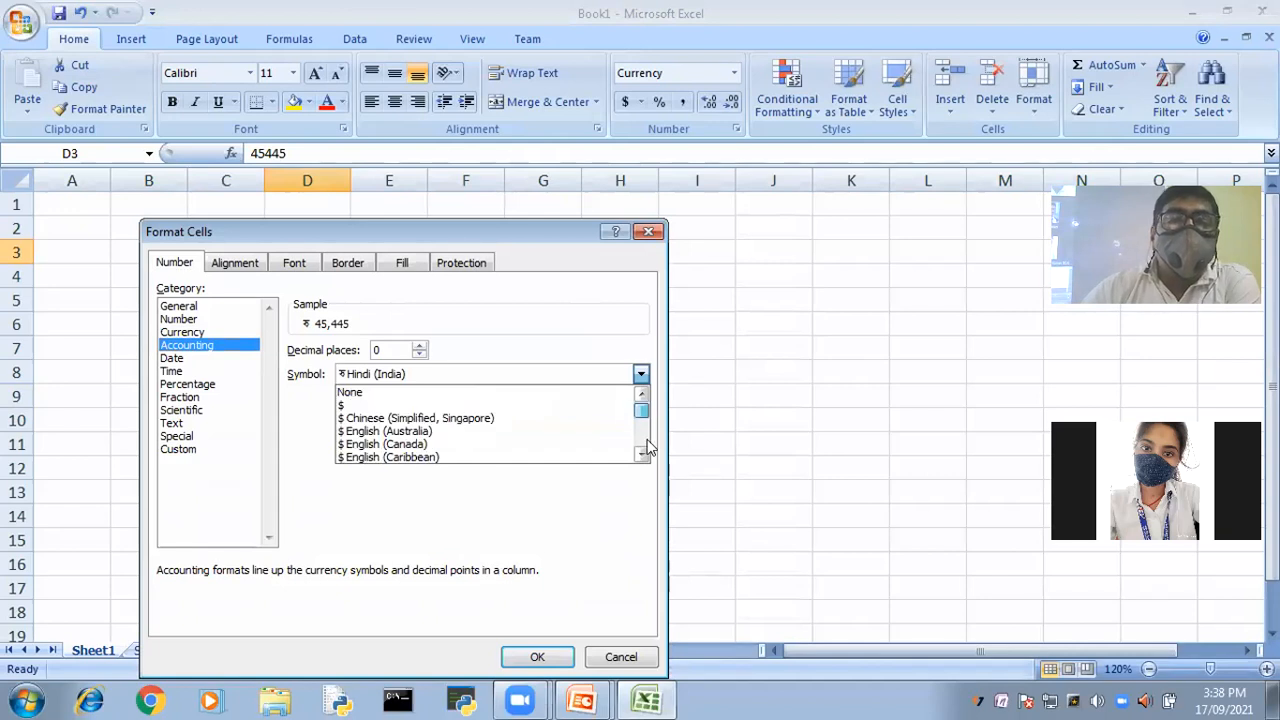
left_click(640, 454)
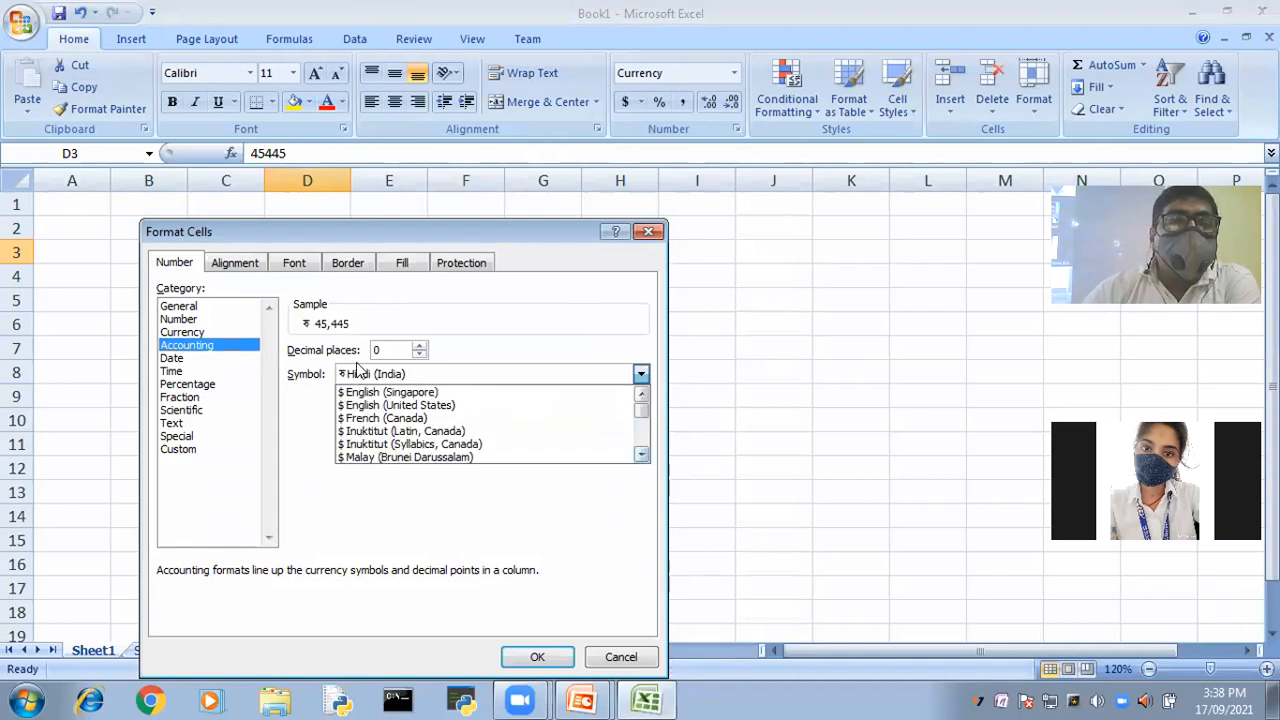
left_click(641, 455)
left_click(641, 455)
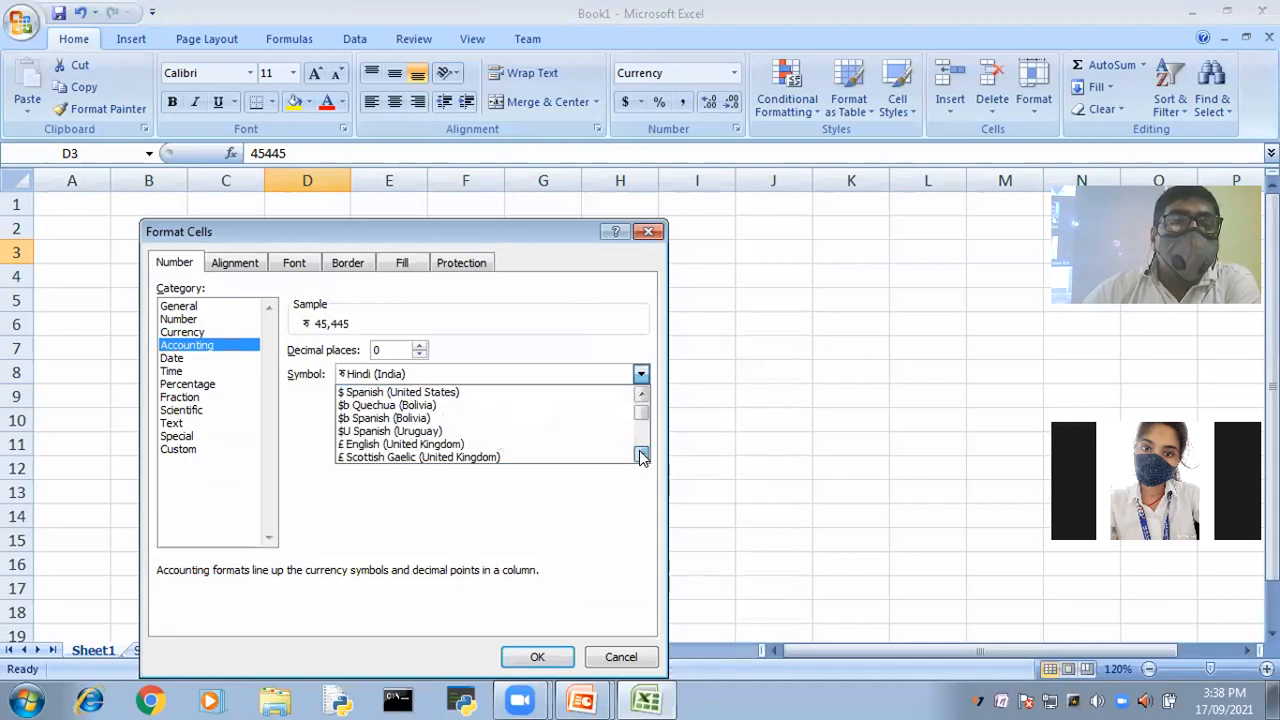
left_click(641, 455)
left_click(641, 455)
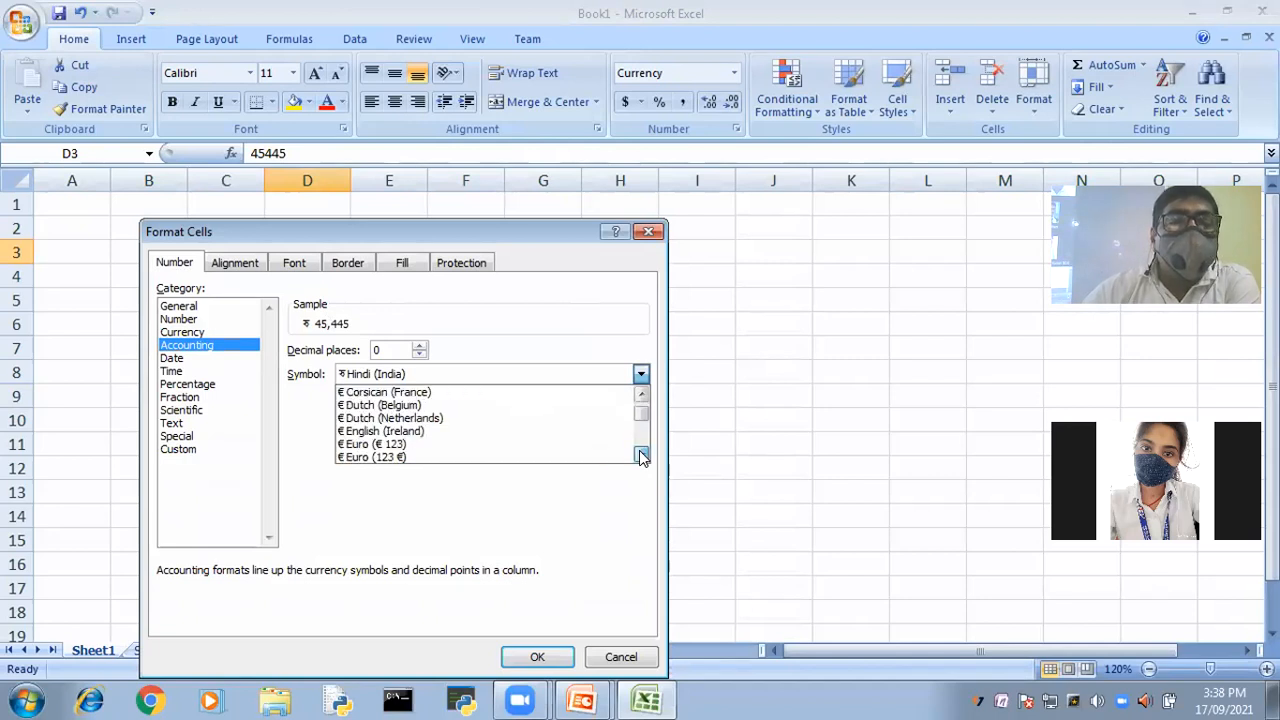
left_click(641, 455)
left_click(641, 455)
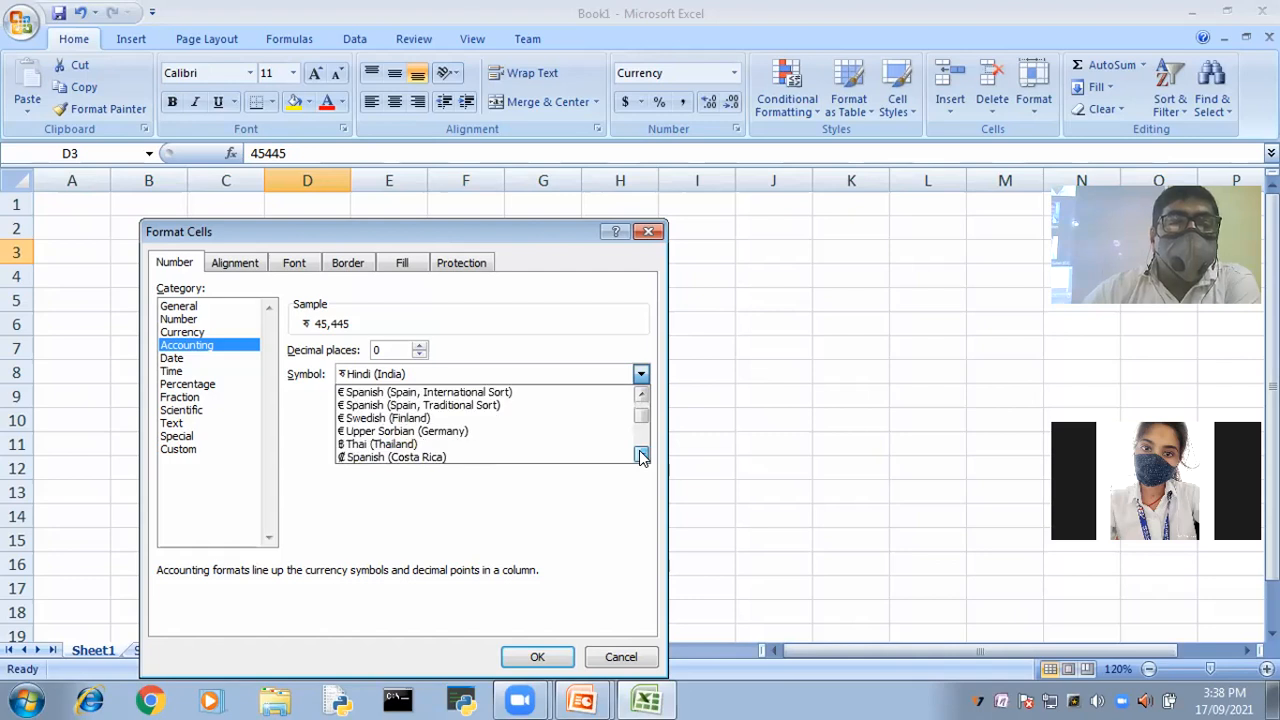
left_click(641, 455)
left_click(641, 455)
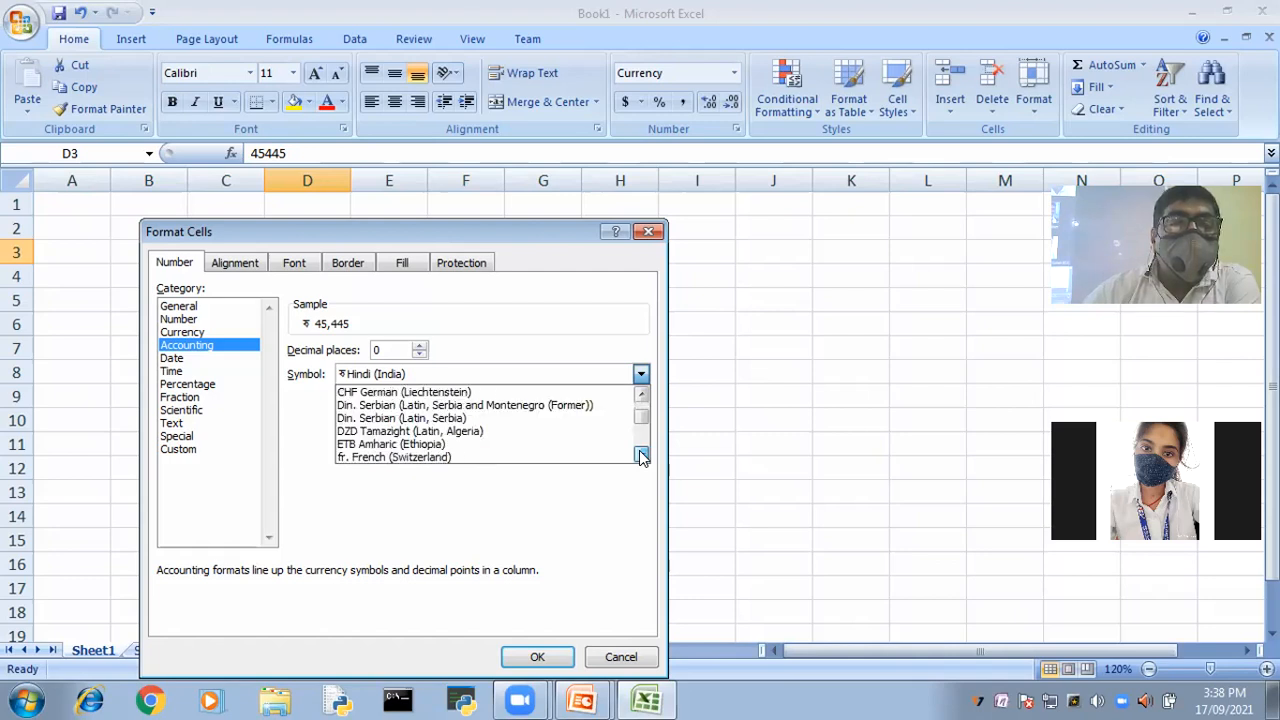
left_click(641, 455)
left_click(641, 455)
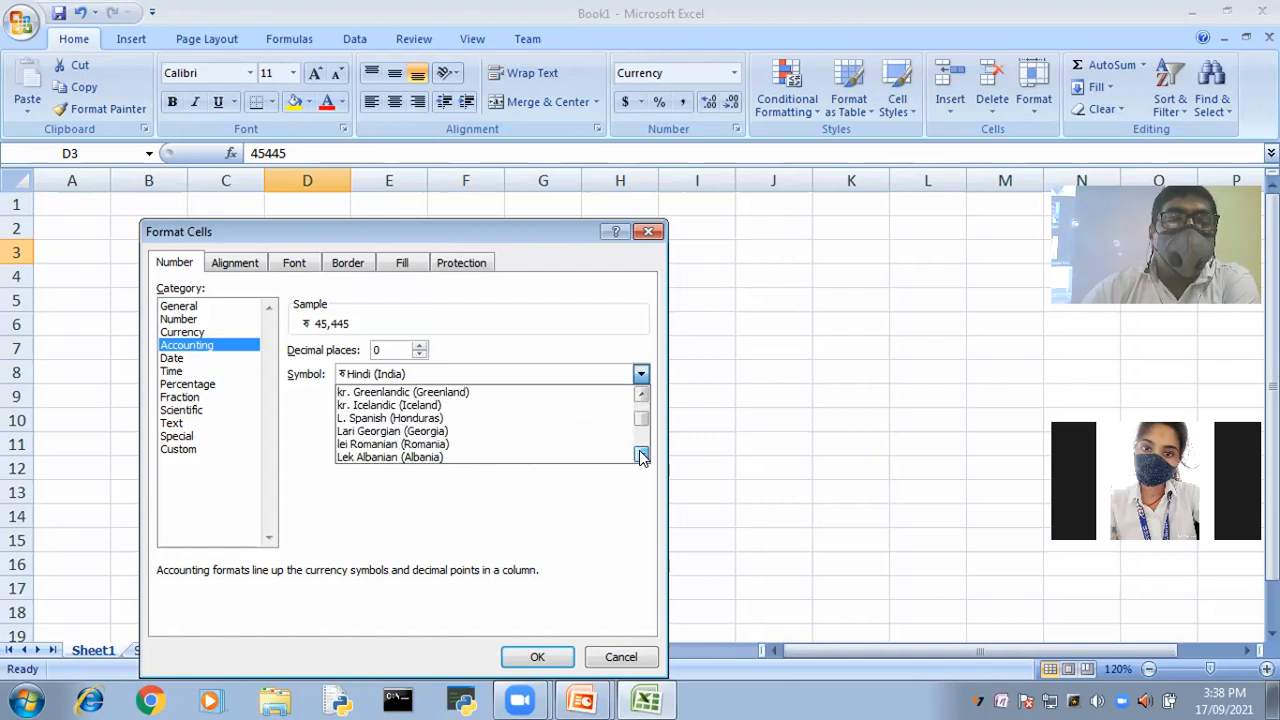
left_click(641, 455)
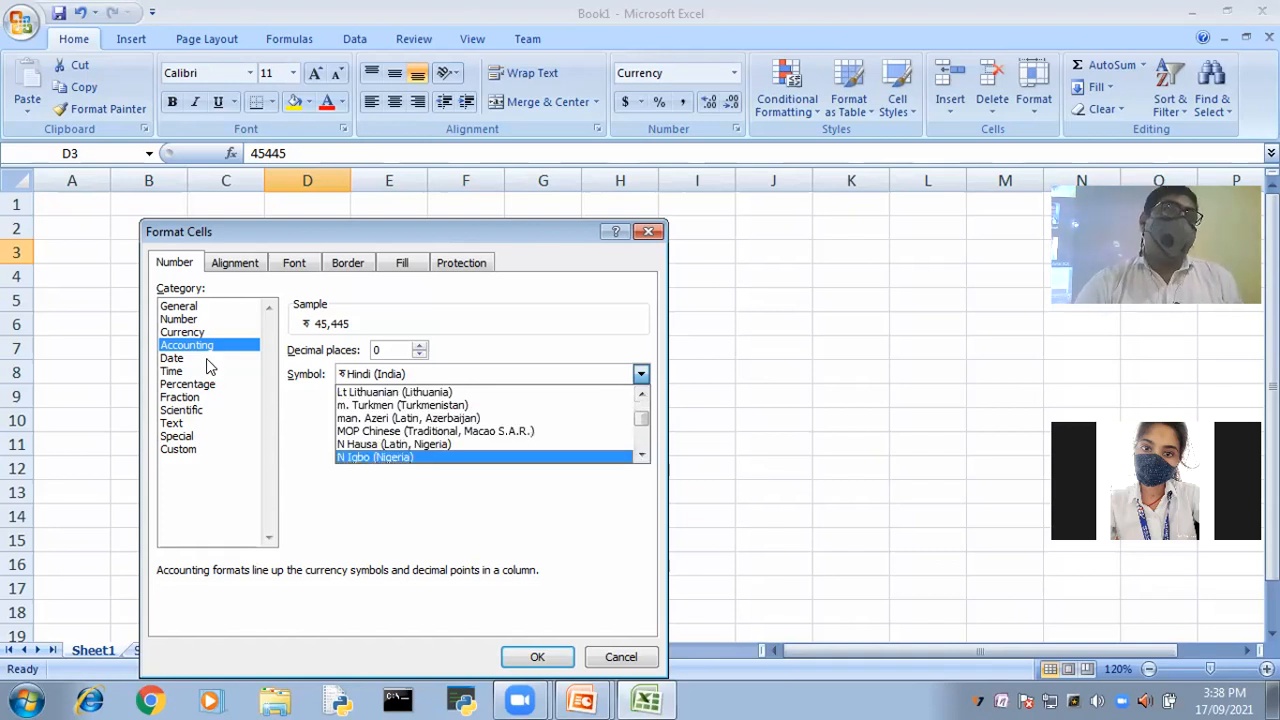
left_click(650, 236)
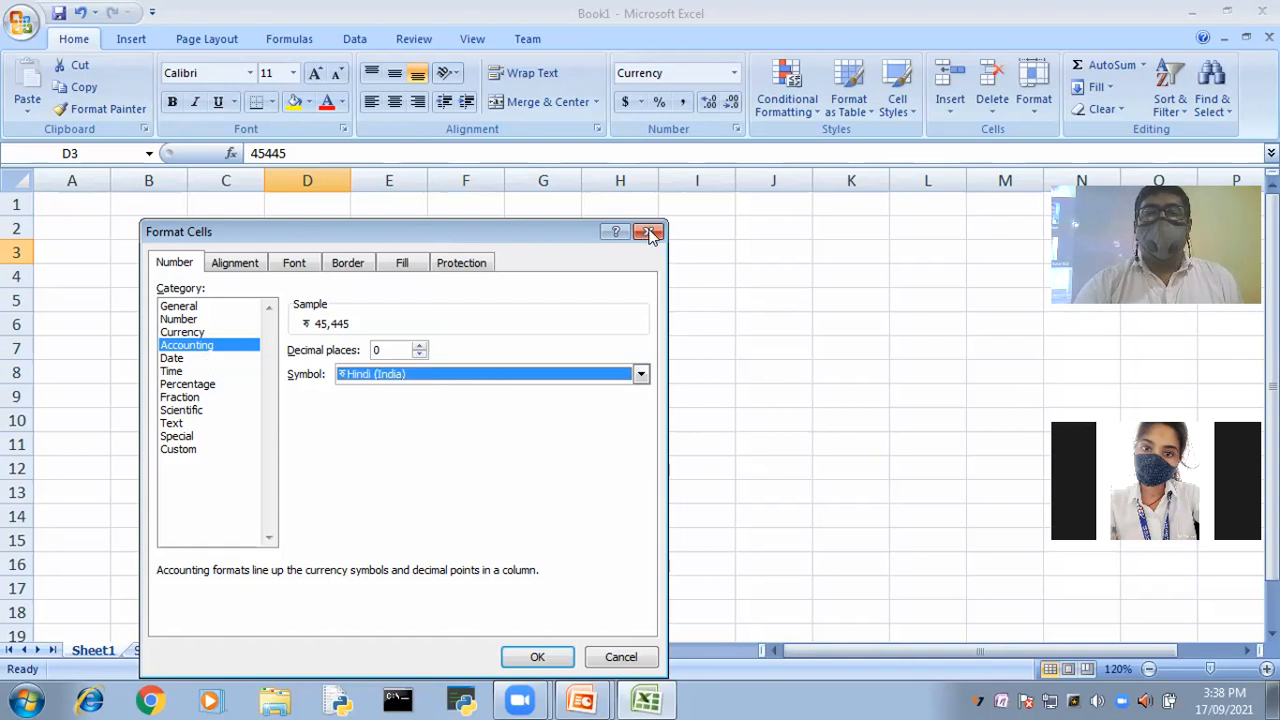
key("Return")
- Enter the date 17/09/2021 in cell H4
left_click(602, 278)
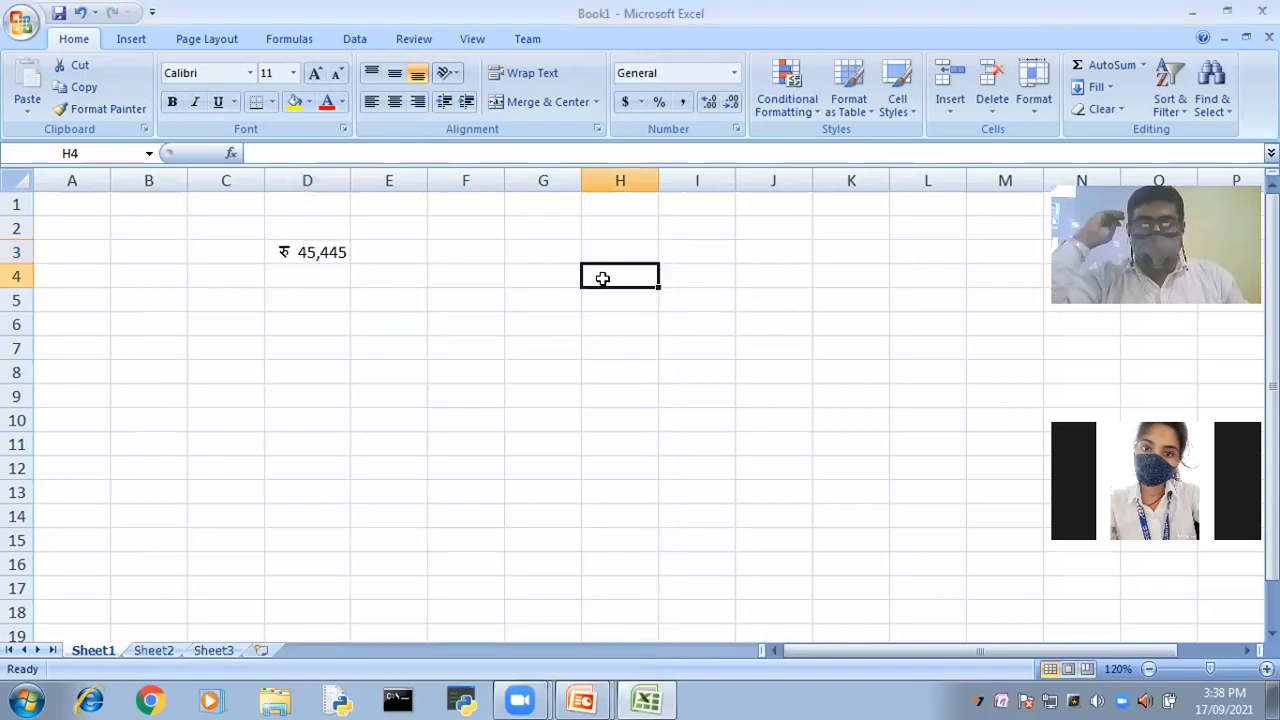
type("17")
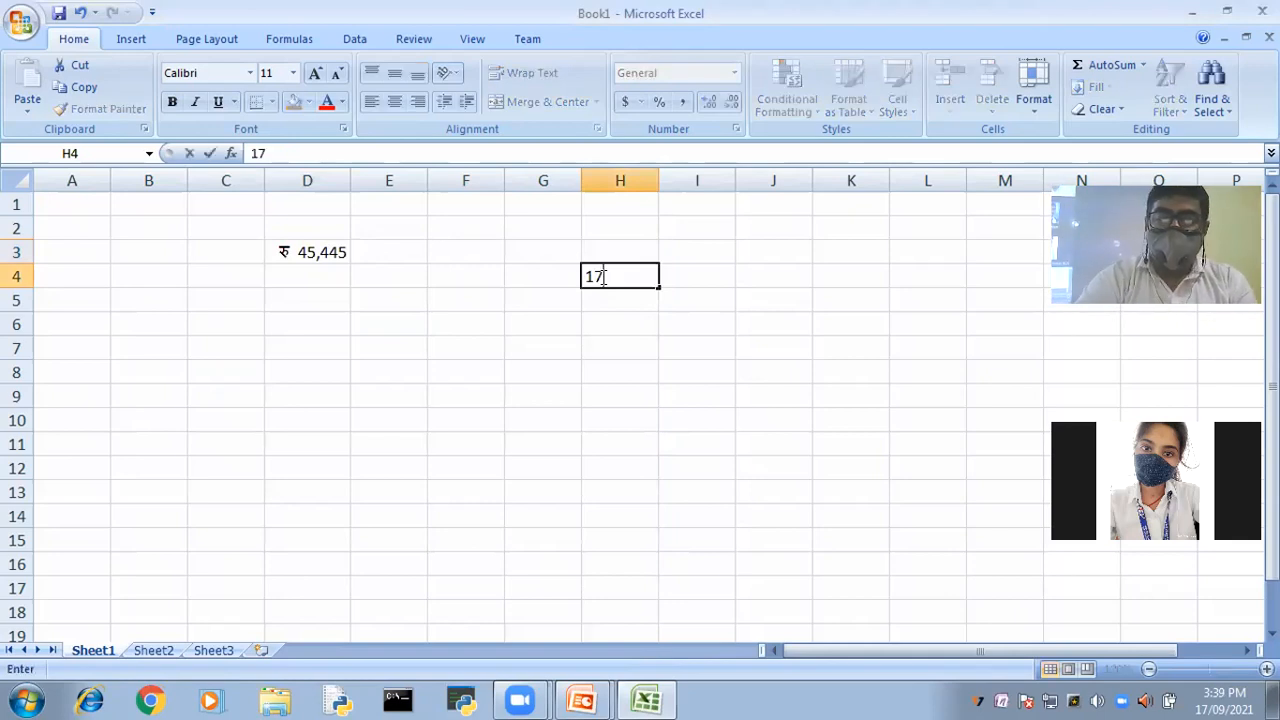
type("/09/")
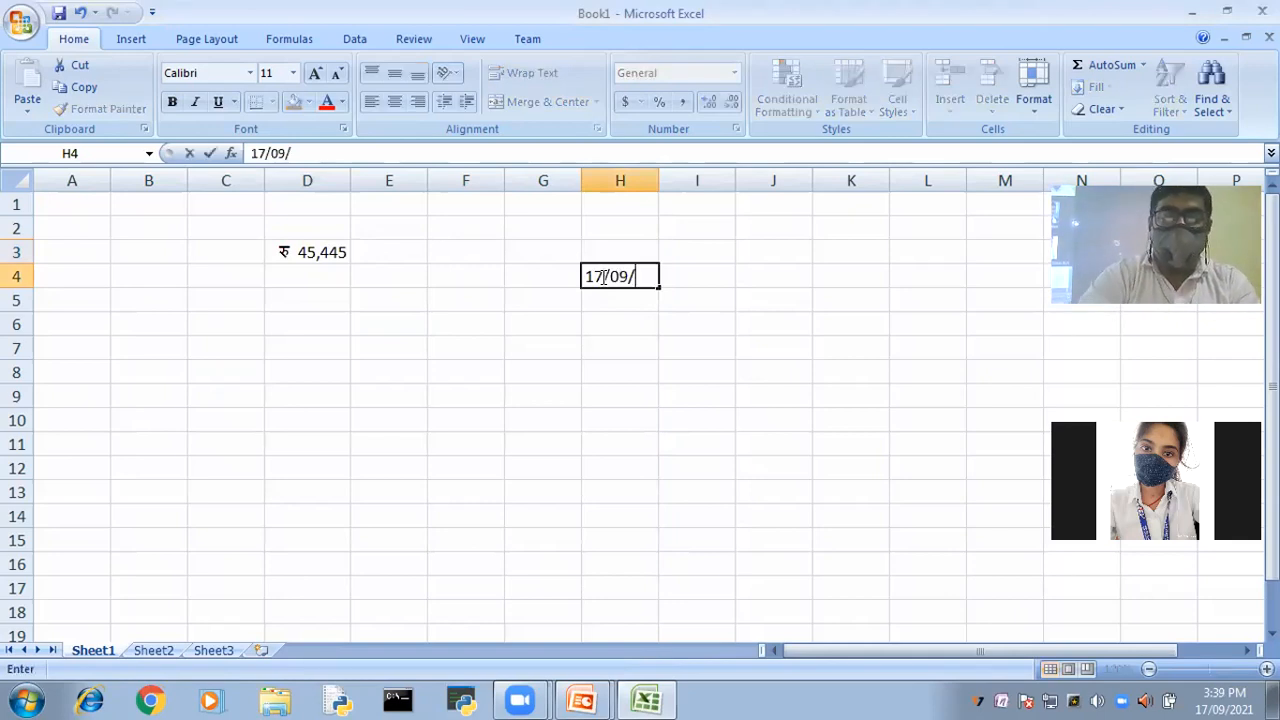
type("2021")
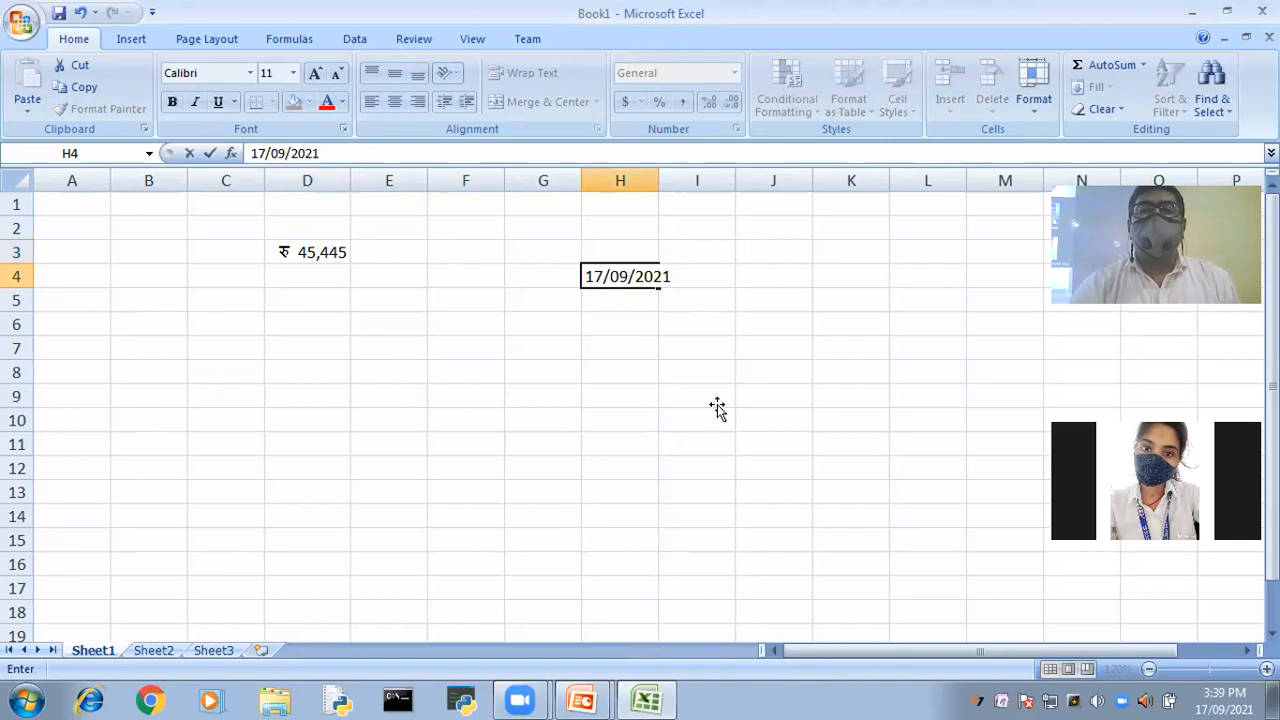
left_click(714, 398)
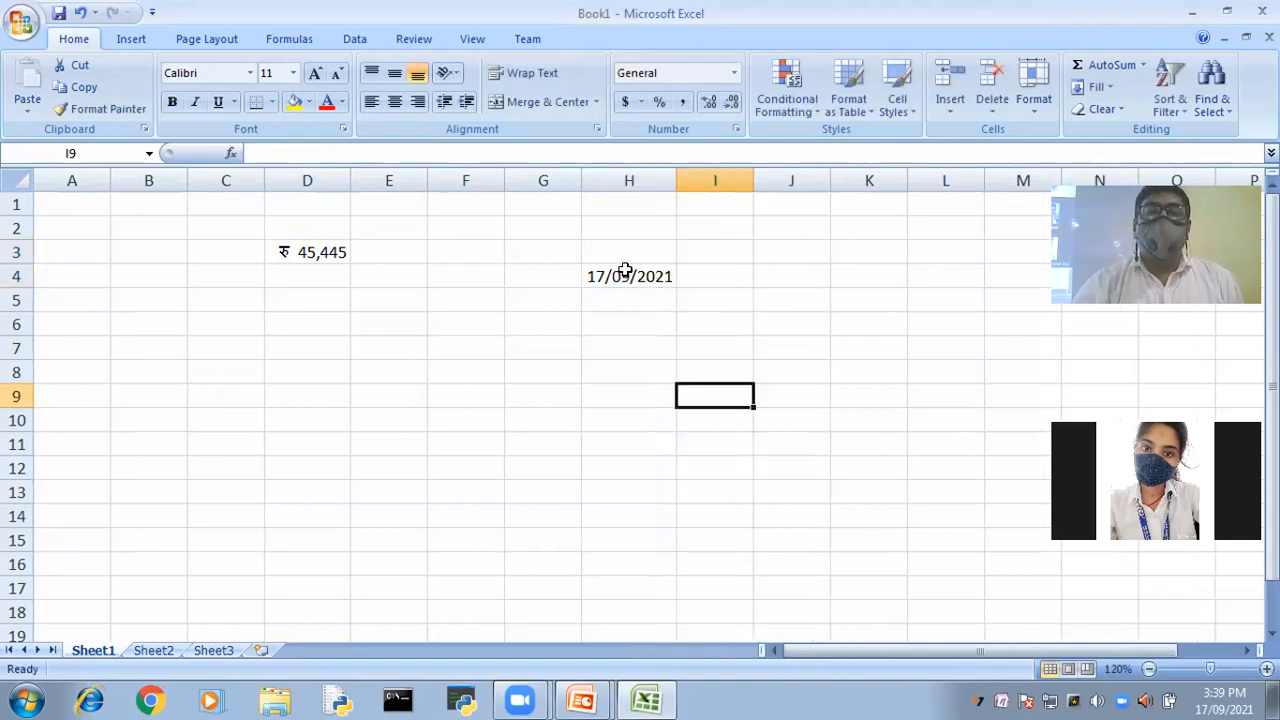
- Open the cell formatting settings for the date in H4 and set its locale to English (United Kingdom)
left_click(626, 280)
right_click(626, 282)
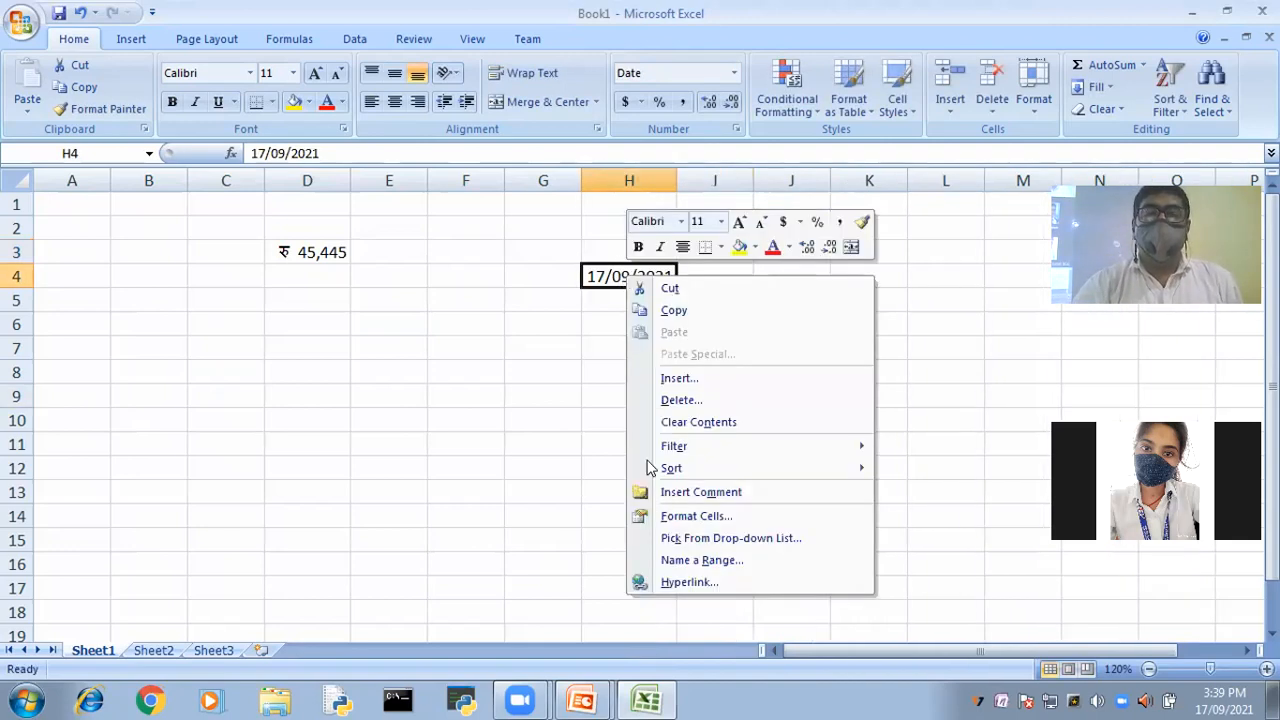
left_click(690, 516)
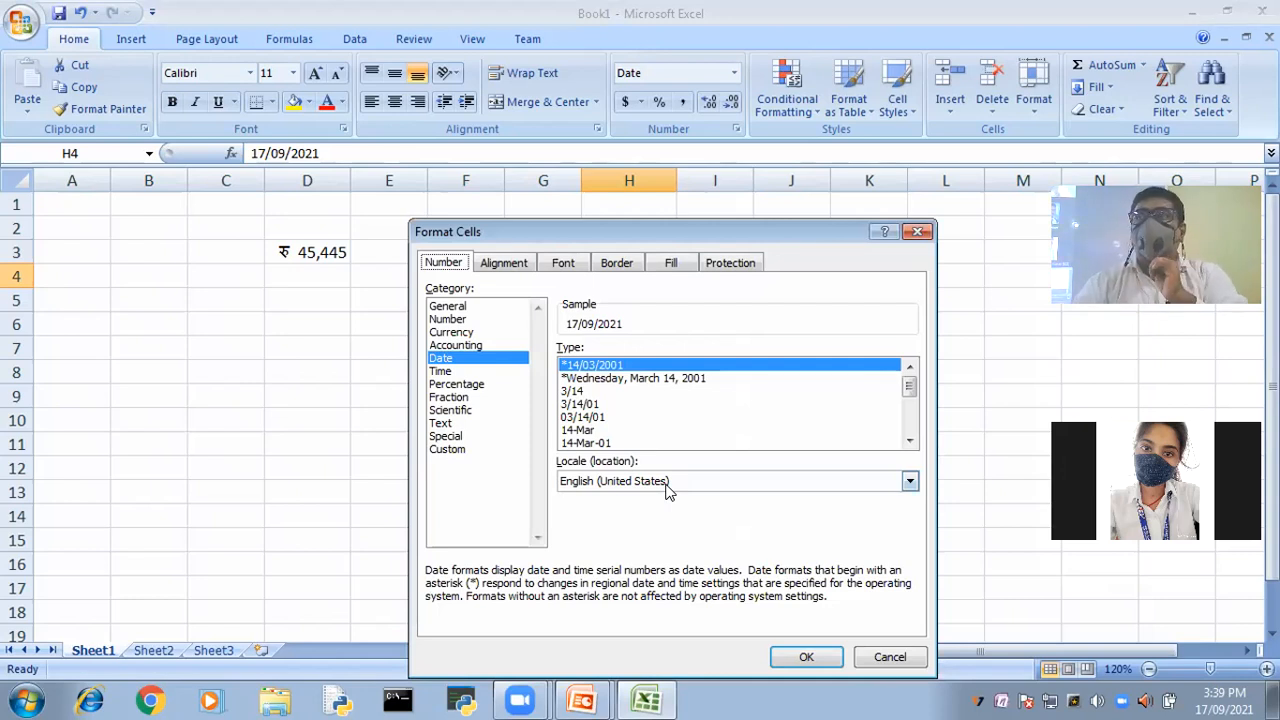
left_click(910, 482)
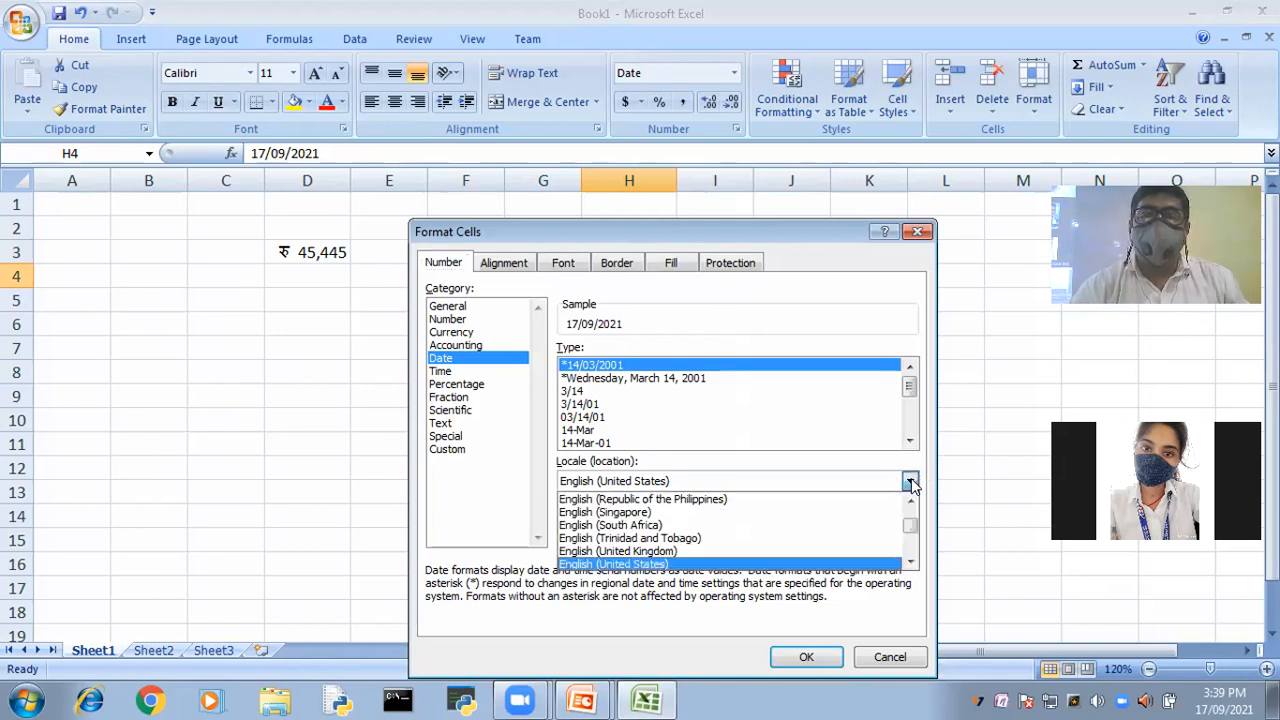
left_click(664, 552)
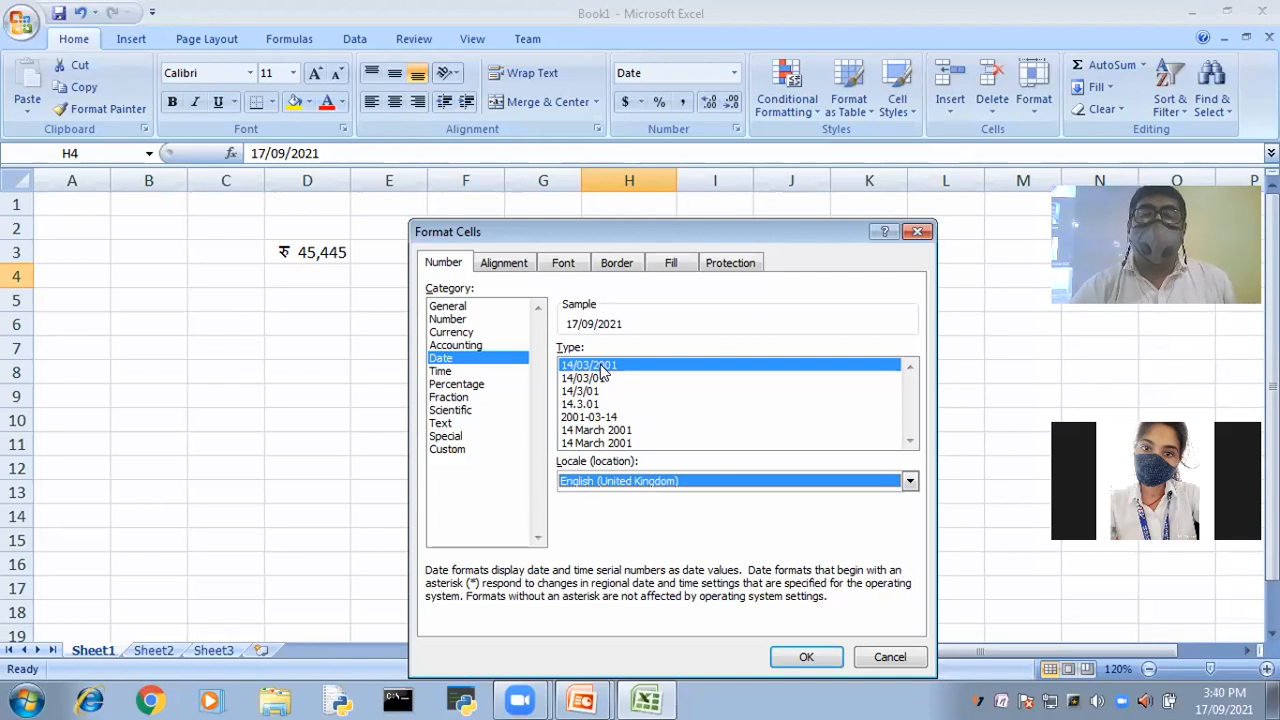
- Preview the date types 14/3/01 and 2001-03-14, and apply the 14 March 2001 type to H4
left_click(603, 430)
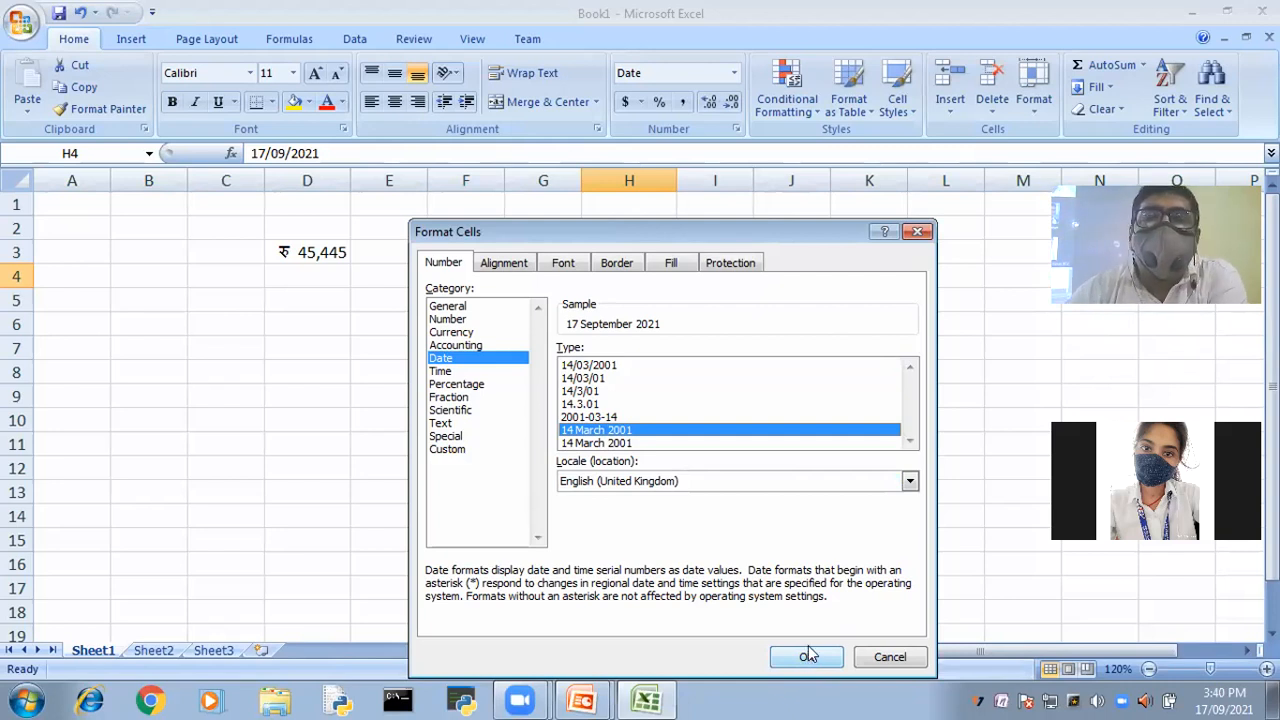
left_click(590, 392)
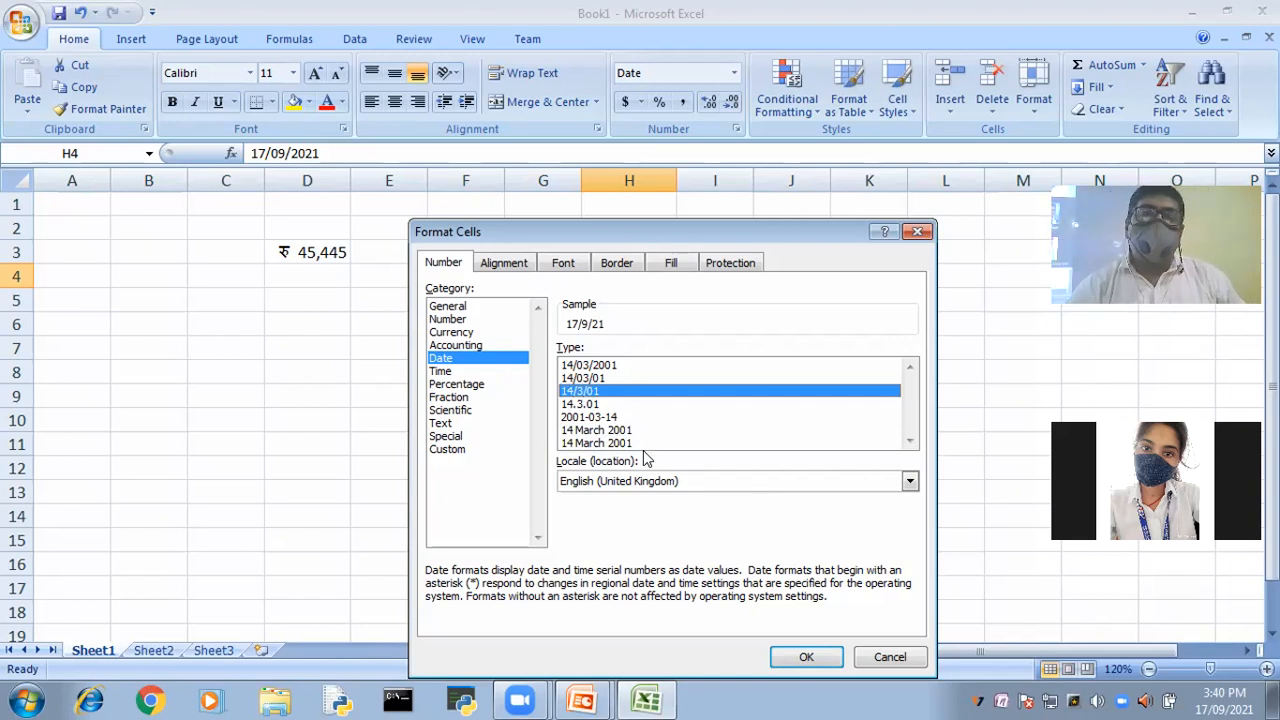
left_click(604, 430)
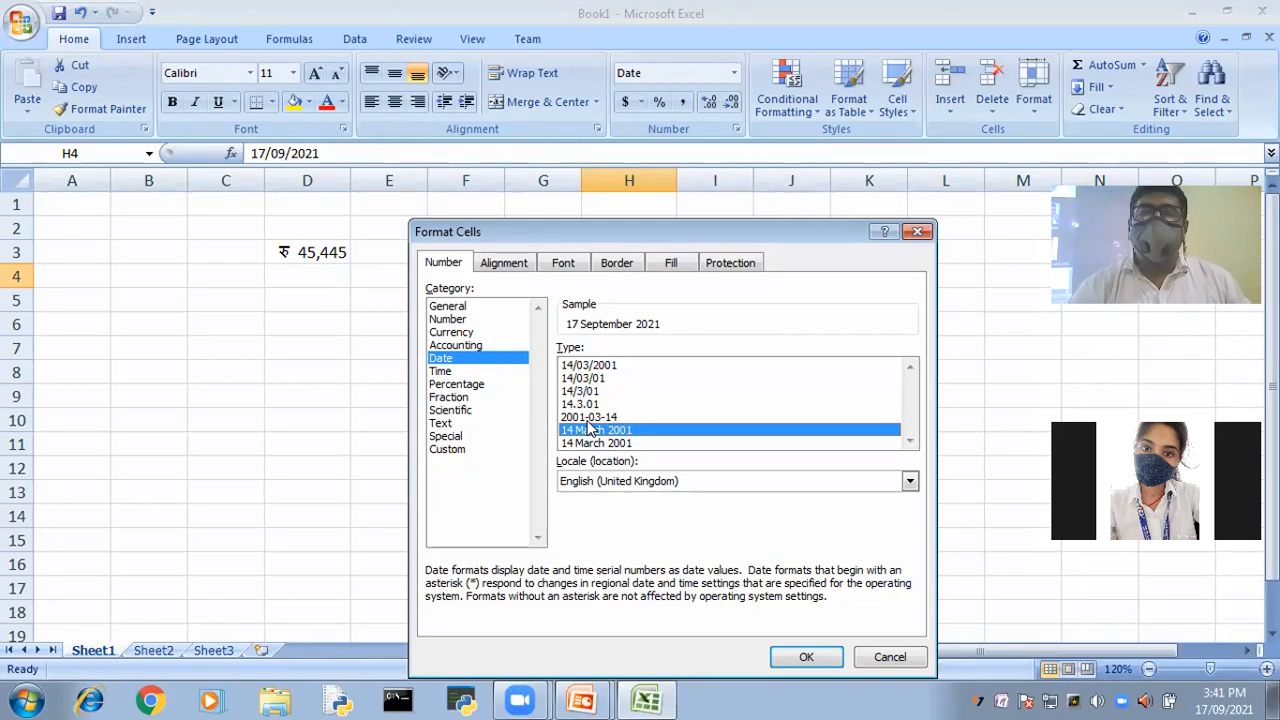
left_click(588, 420)
left_click(587, 432)
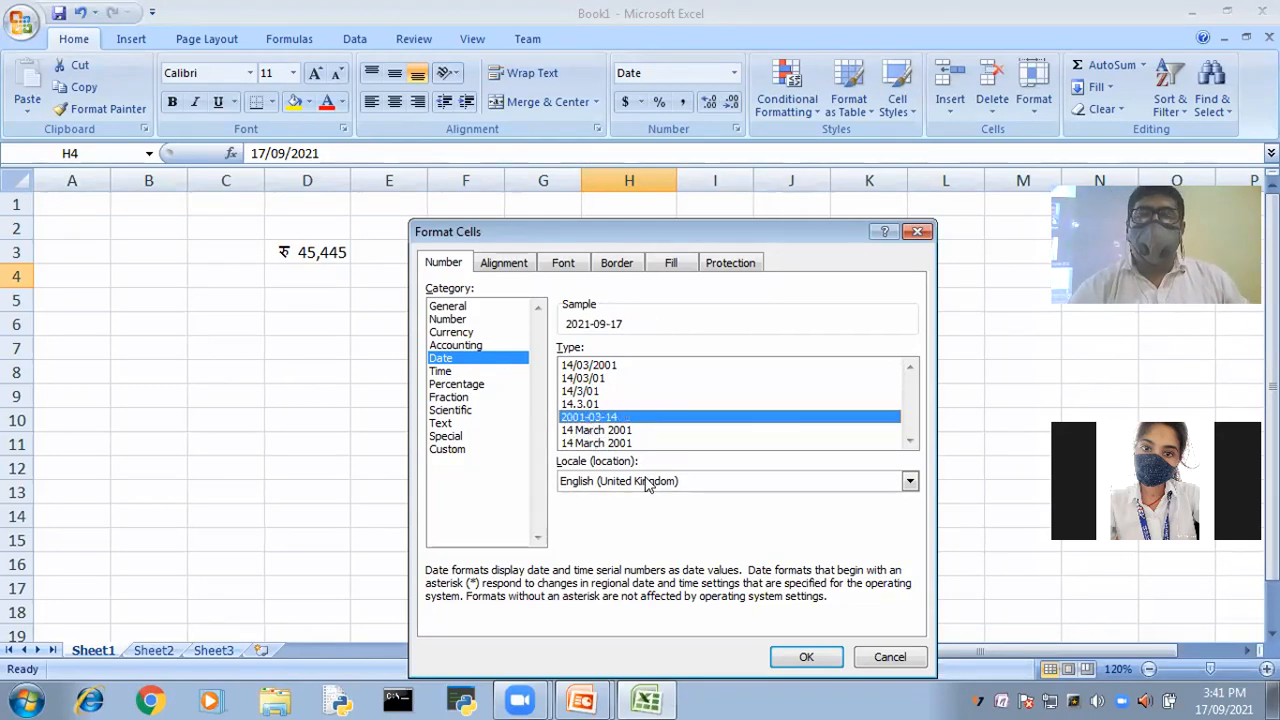
left_click(809, 658)
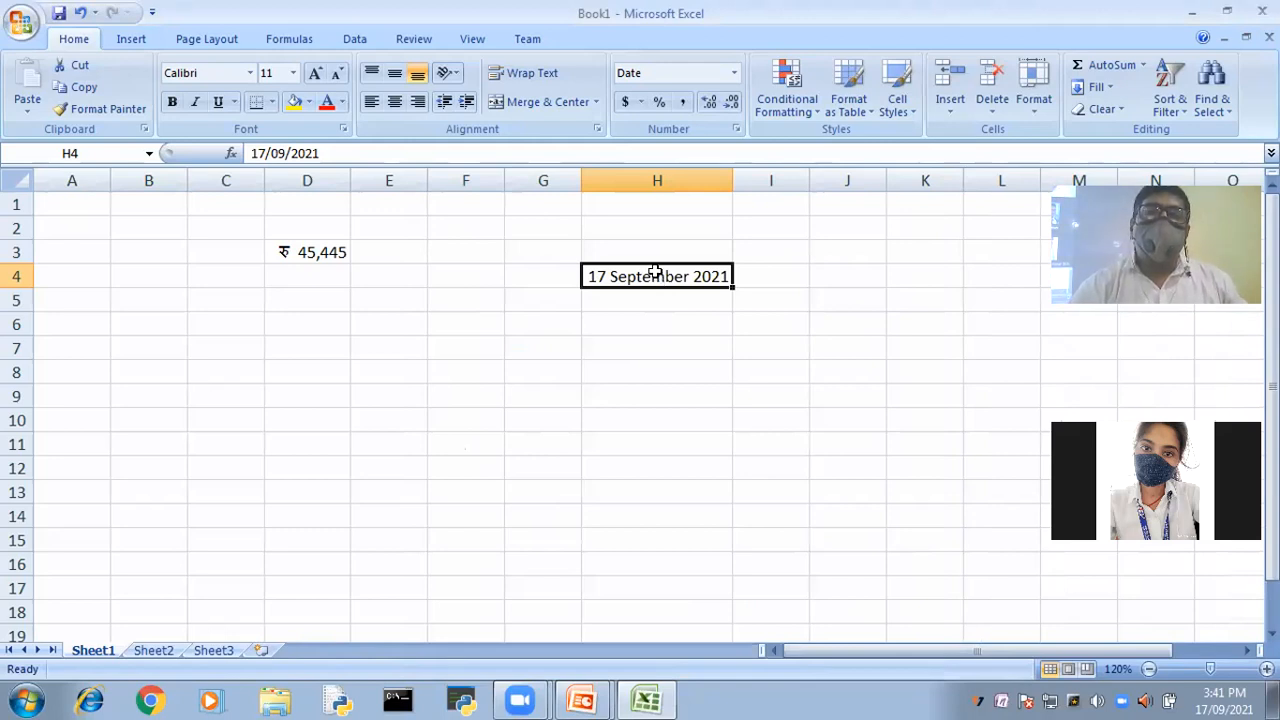
- Reformat the date in H4 with the English (United States) locale and the 14-Mar type
right_click(660, 276)
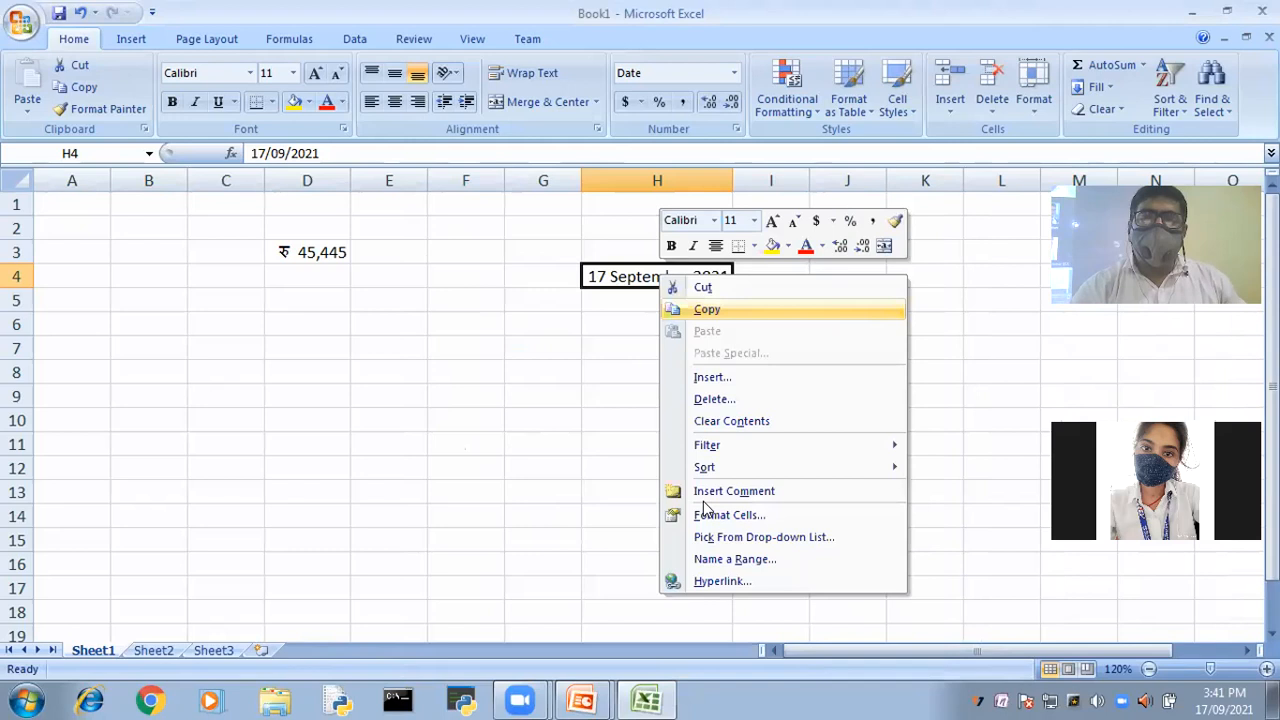
left_click(704, 515)
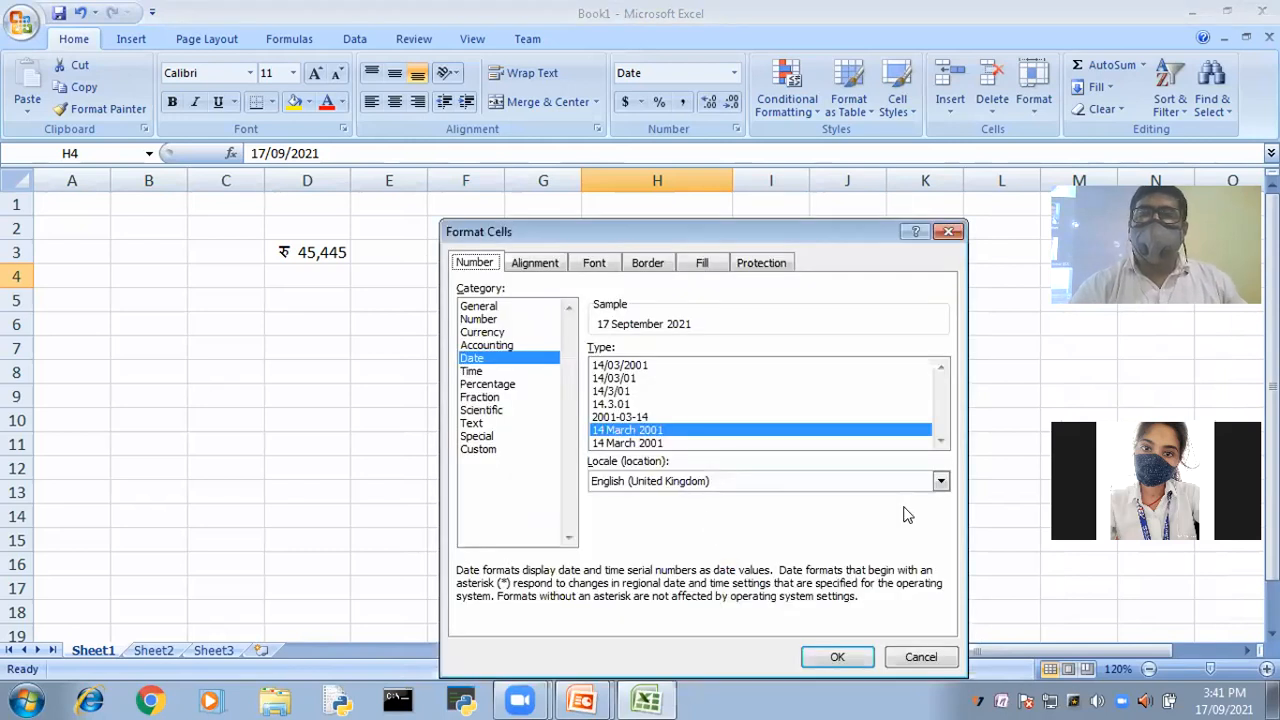
left_click(941, 481)
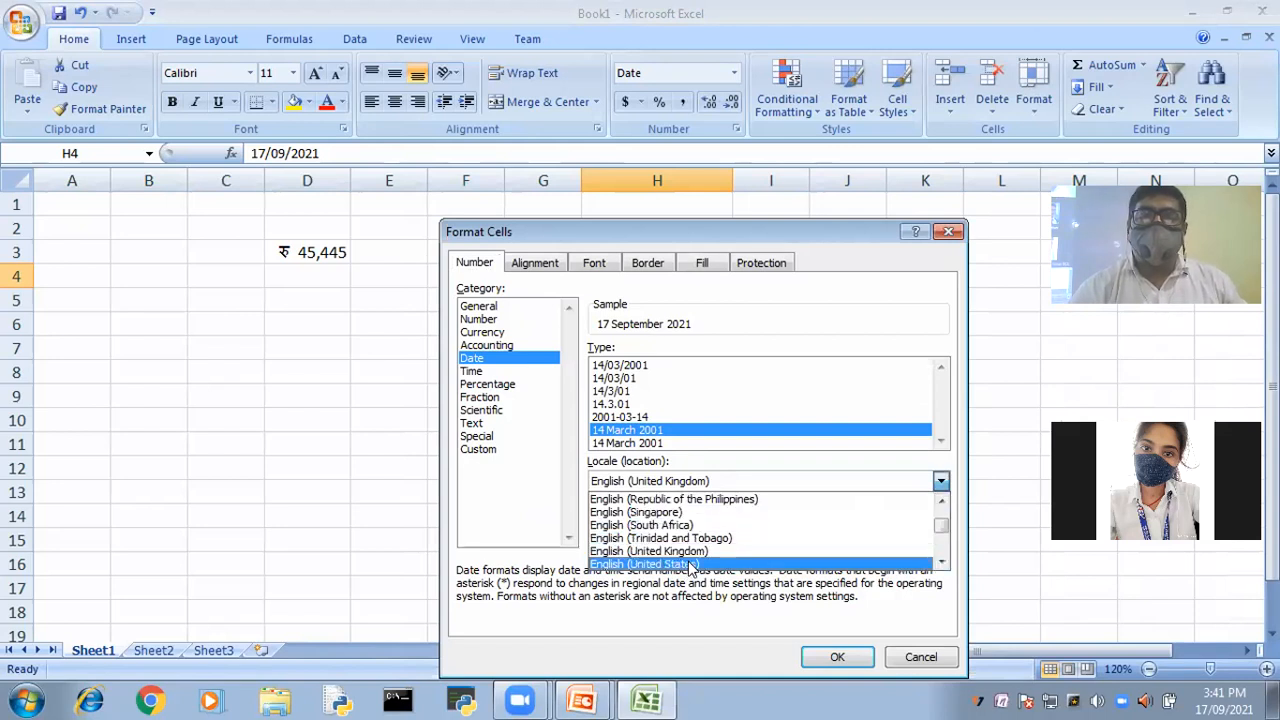
left_click(738, 602)
left_click(837, 657)
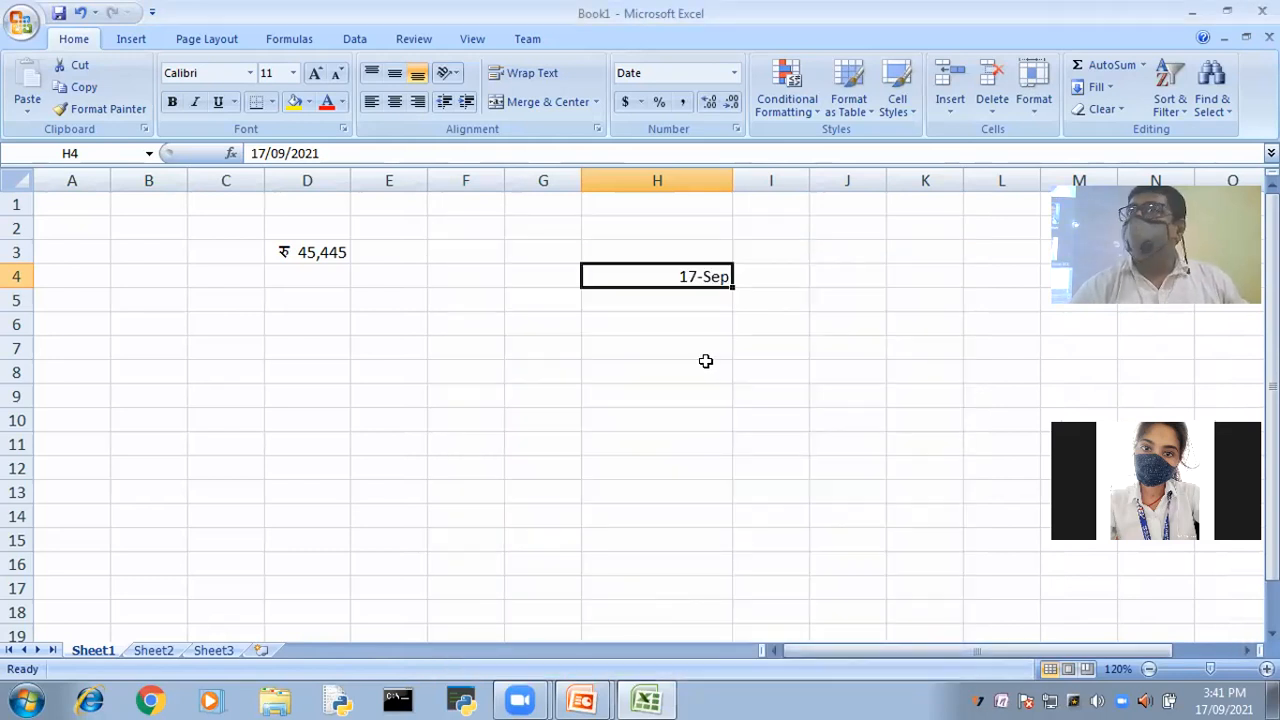
- Apply the English (United States) date type 14-Mar-01 to H4, and switch to the PowerPoint slide show
right_click(684, 282)
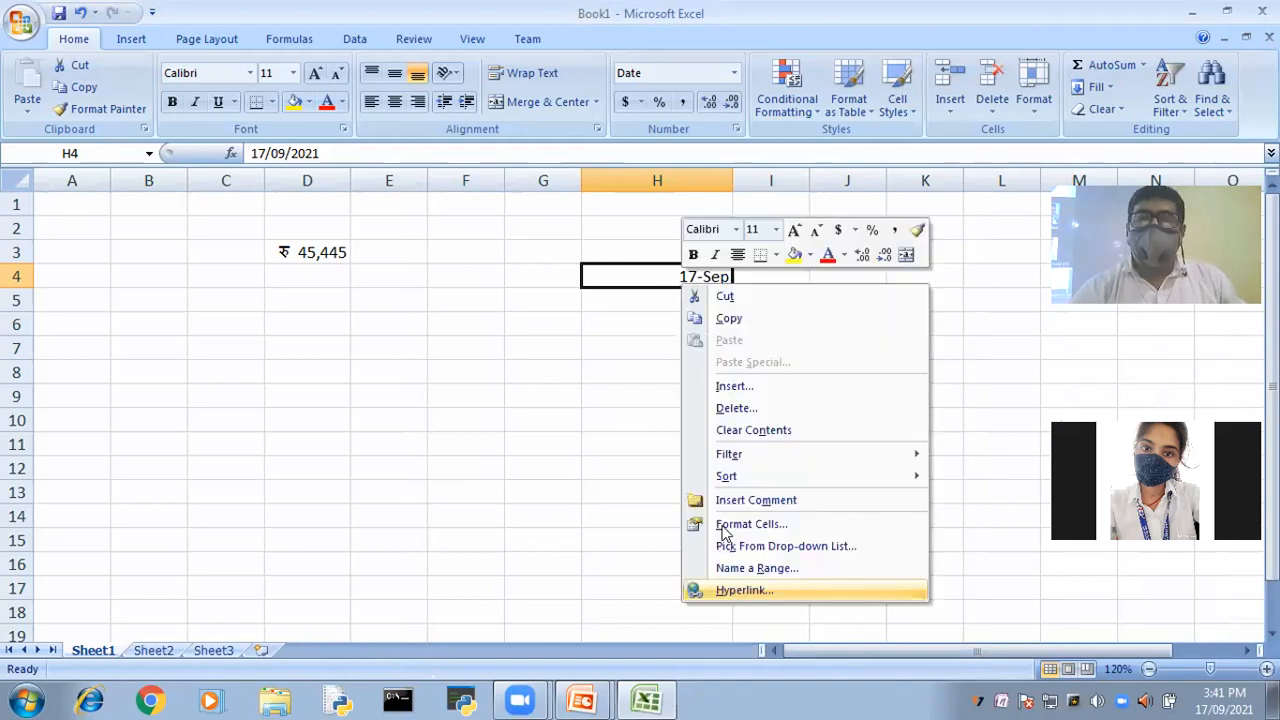
left_click(724, 526)
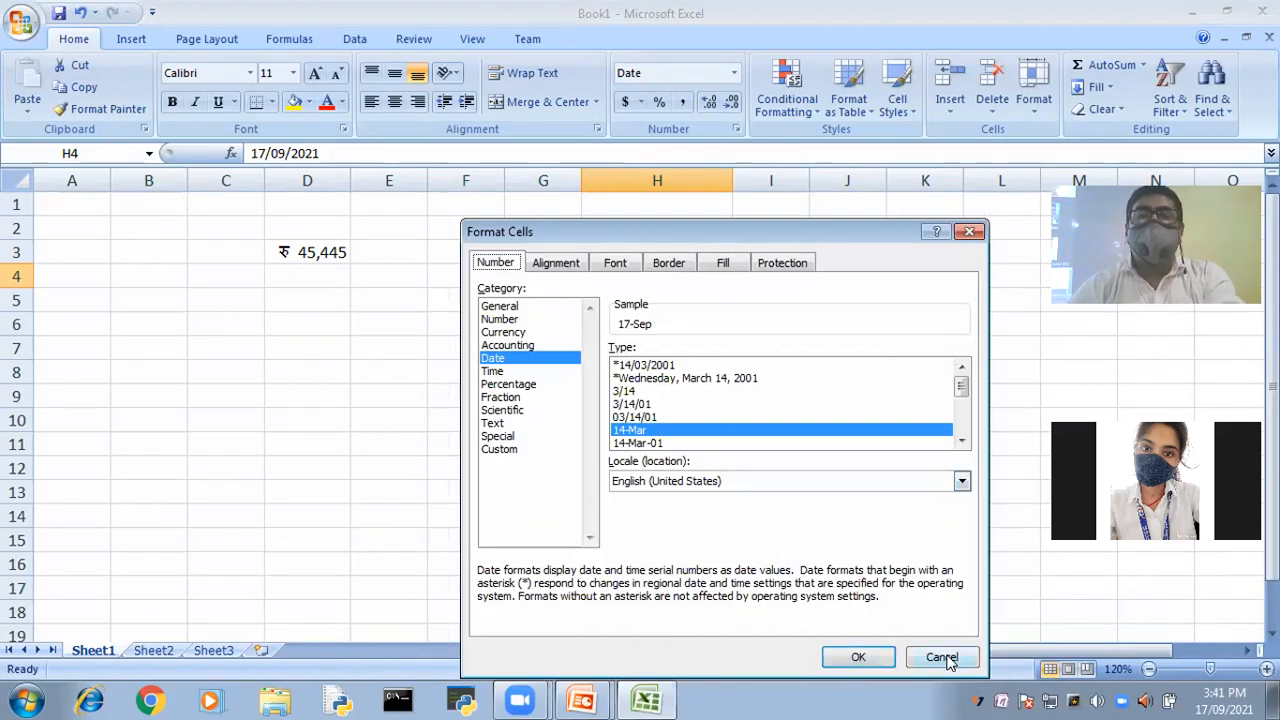
left_click(657, 444)
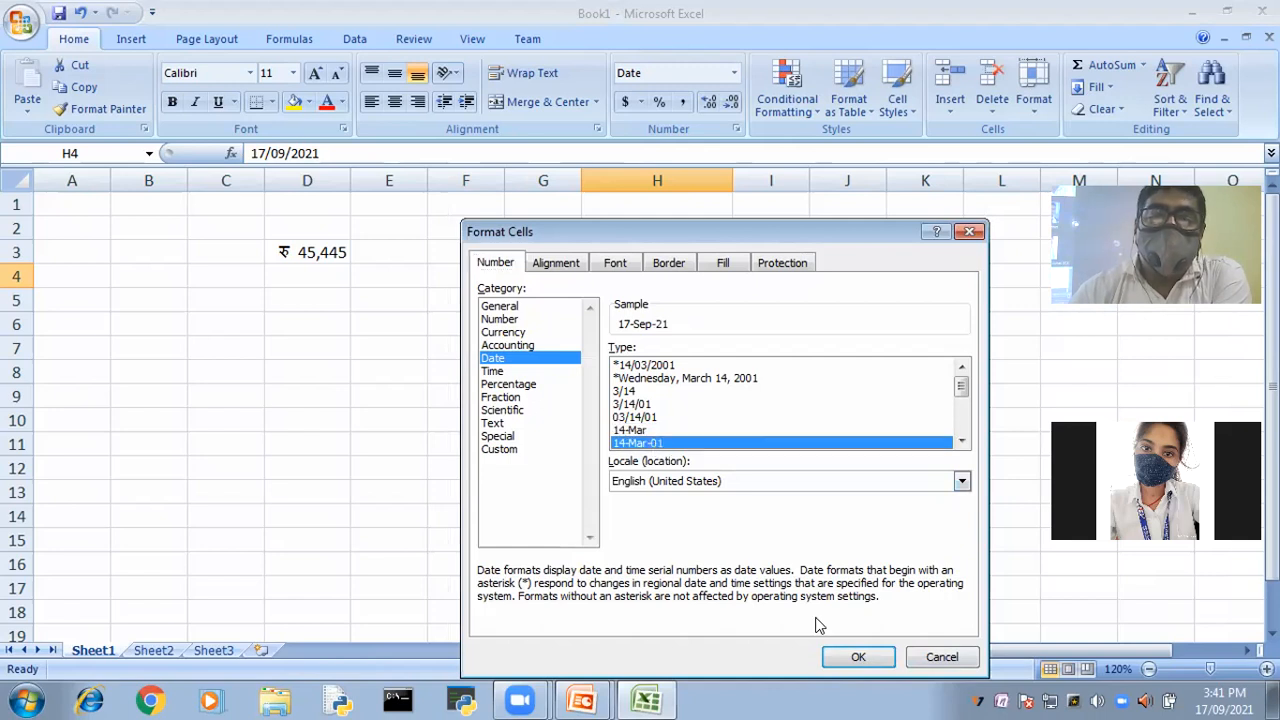
left_click(857, 658)
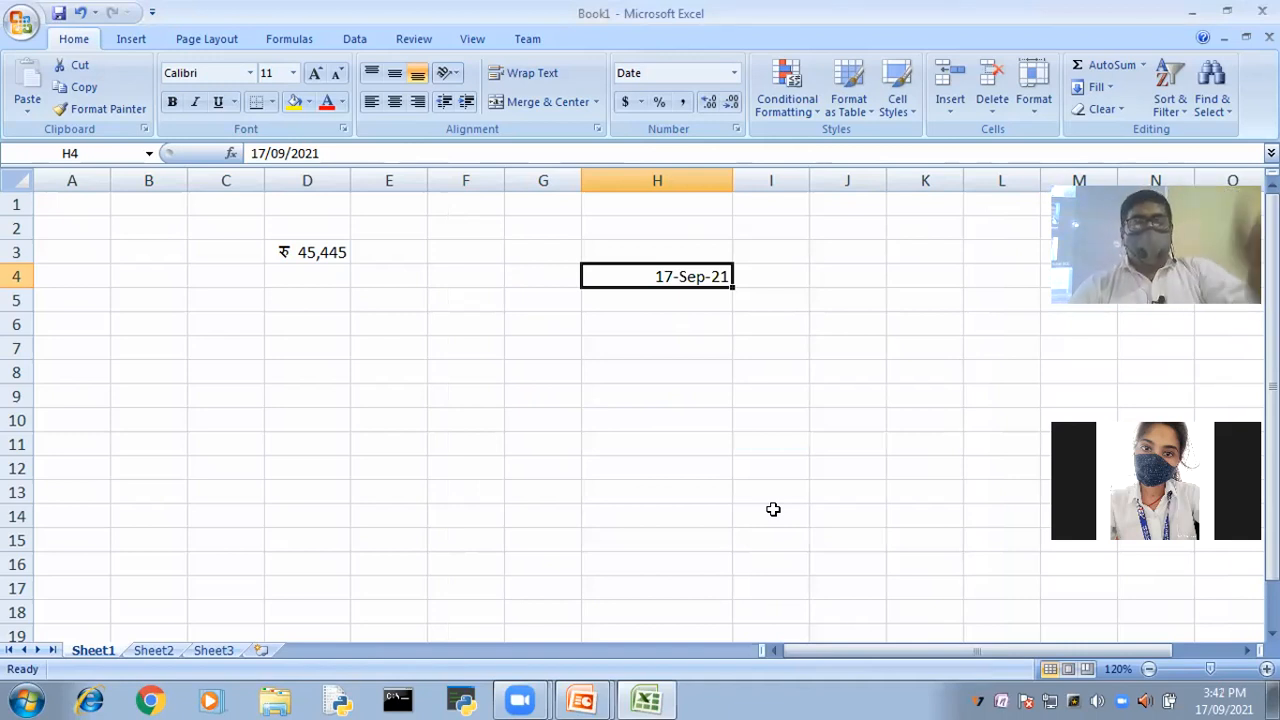
key("alt+Tab")
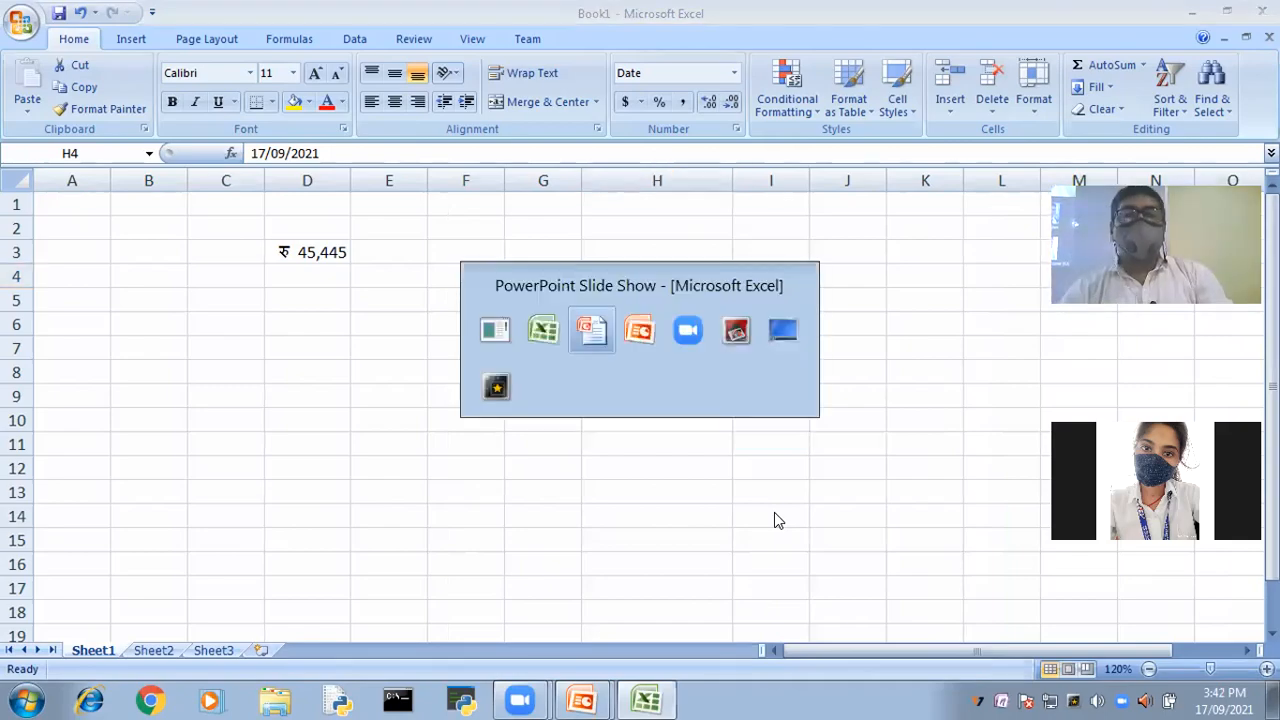
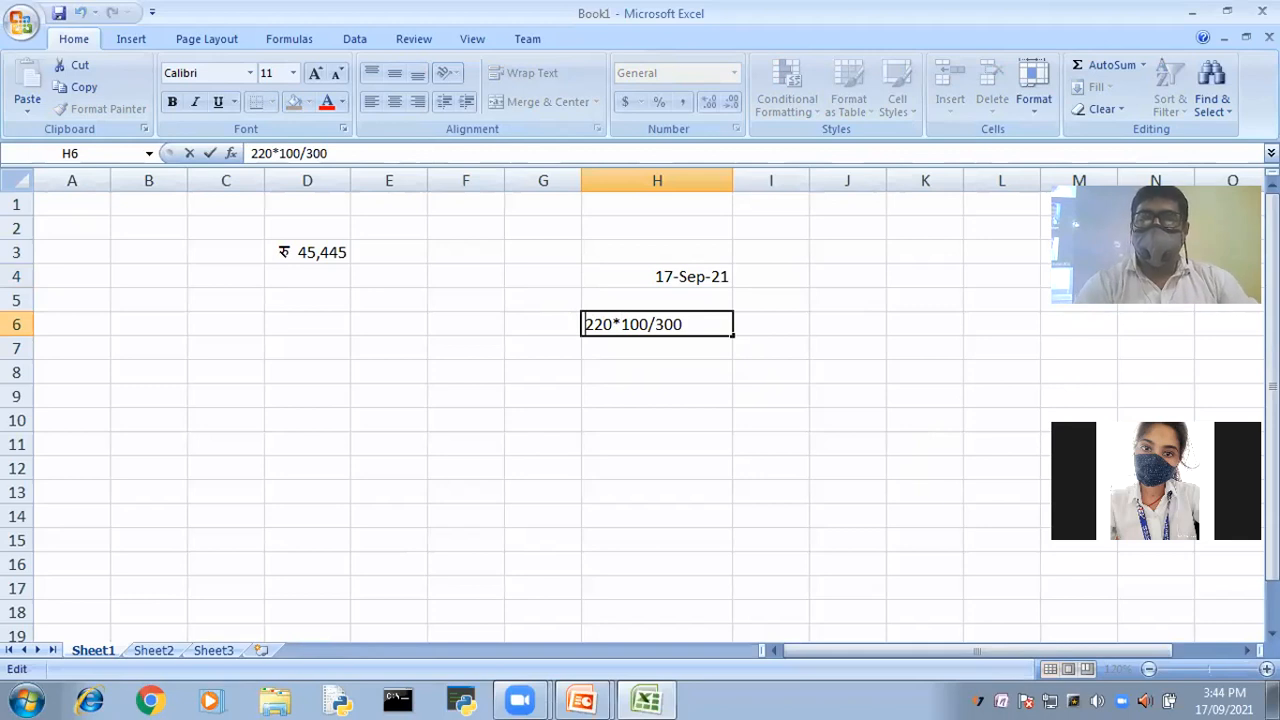
- Enter the formula =220*100/300 in cell H6, and shorten it to =220/300
key("Return")
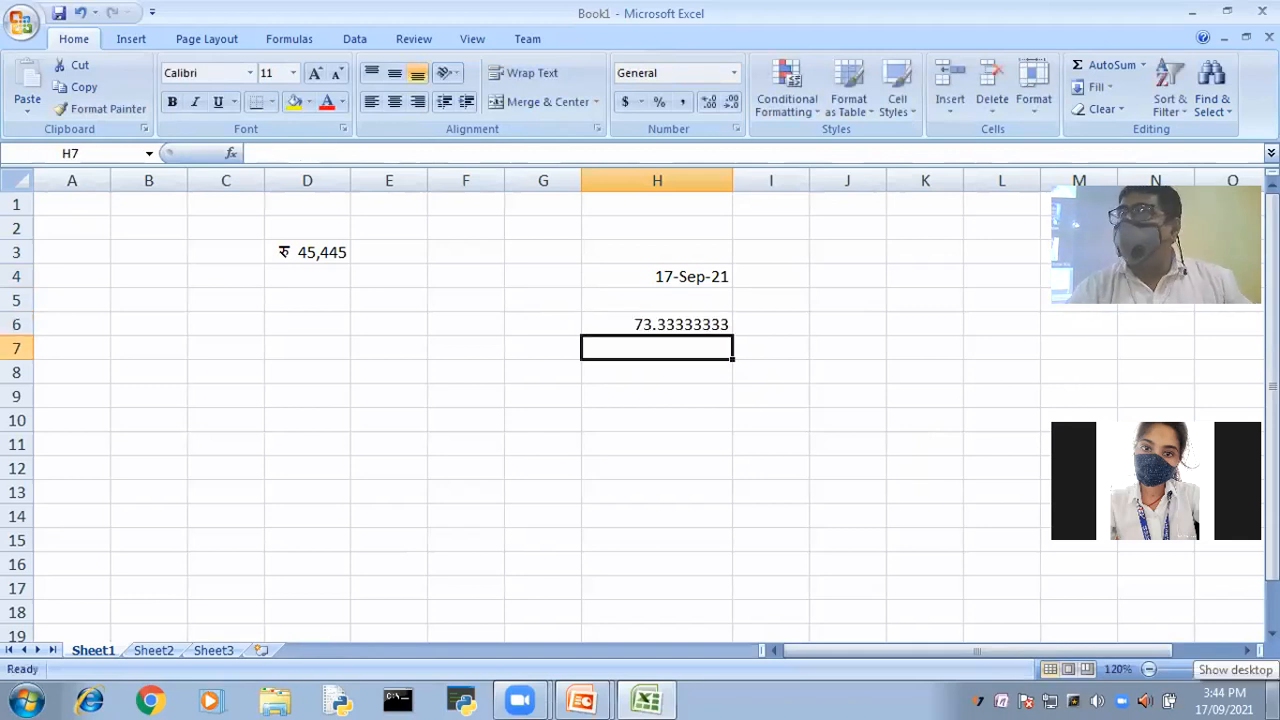
left_click(658, 328)
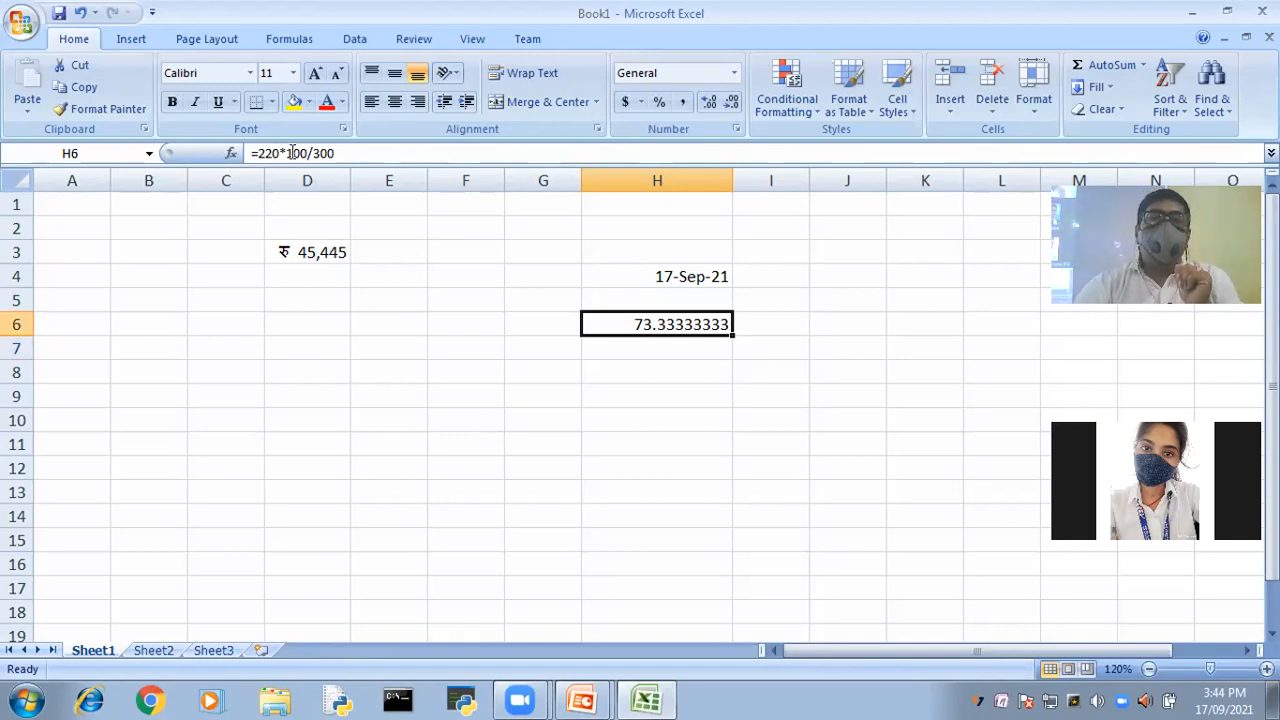
key("F2")
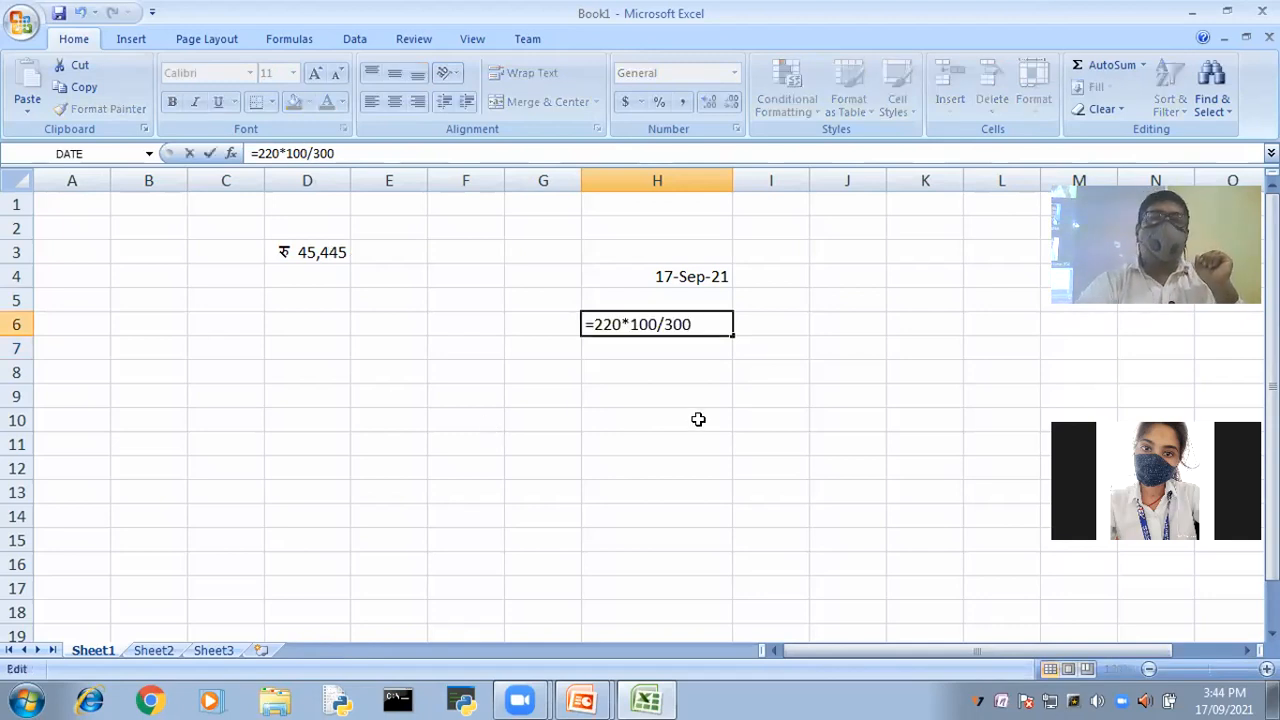
key("Left")
key("Left")
key("Left")
key("Left")
key("BackSpace")
key("BackSpace")
key("BackSpace")
key("BackSpace")
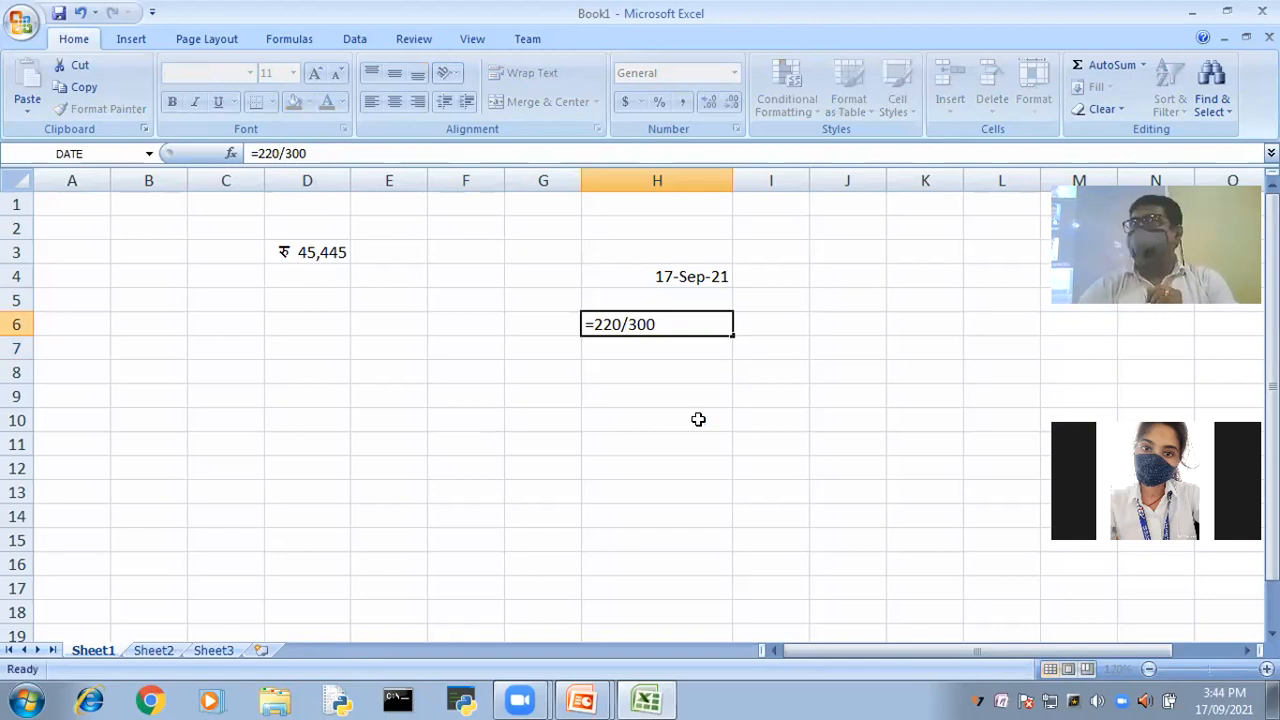
key("Return")
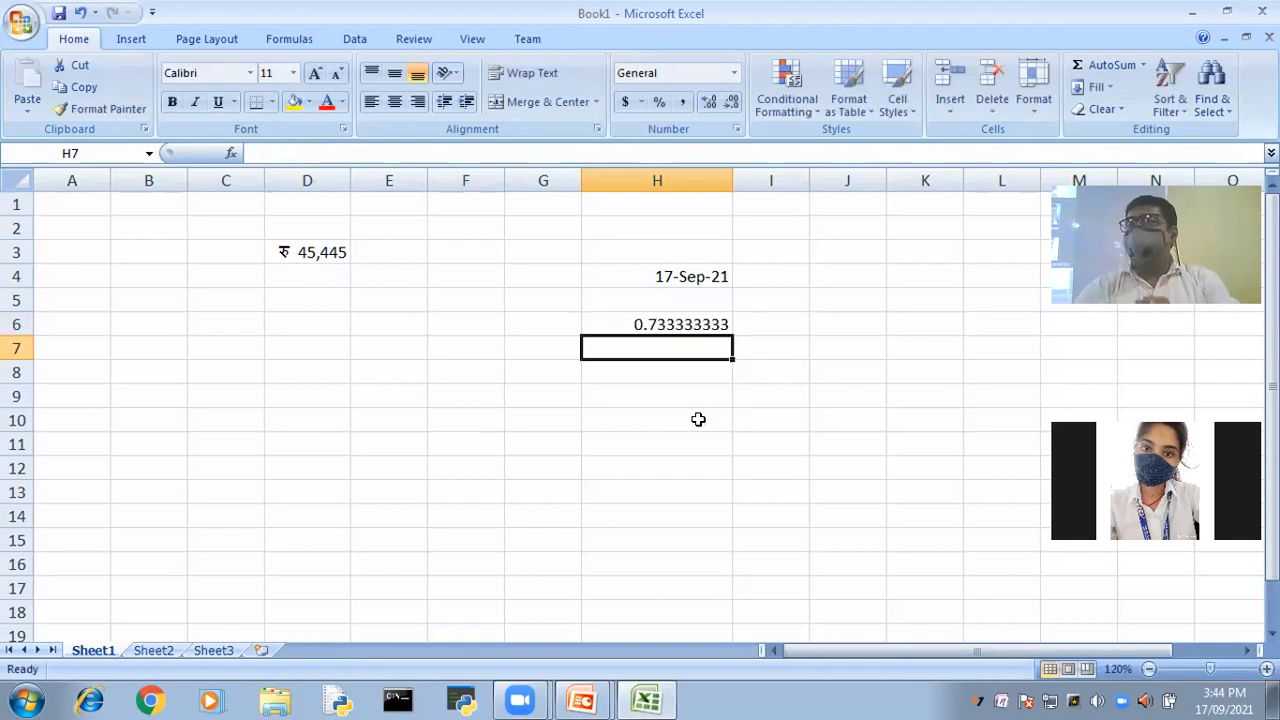
- Format H6 as Percentage with 2 decimal places
left_click(659, 328)
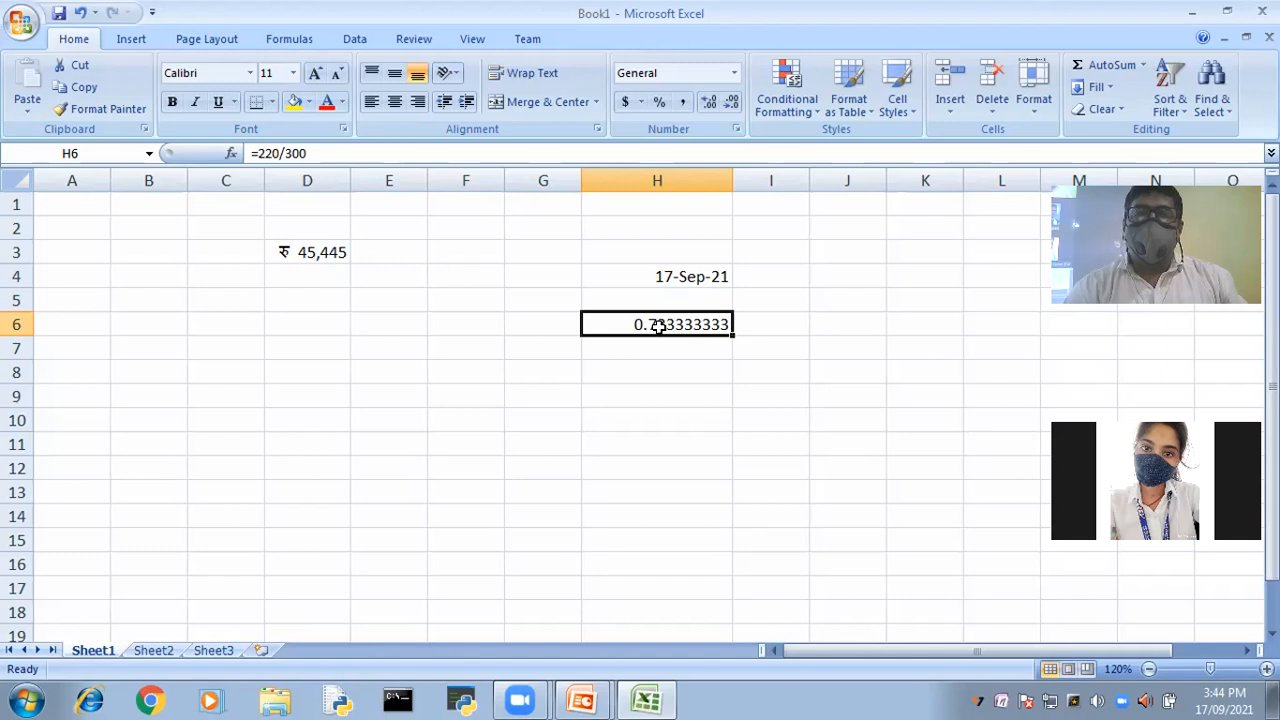
right_click(659, 327)
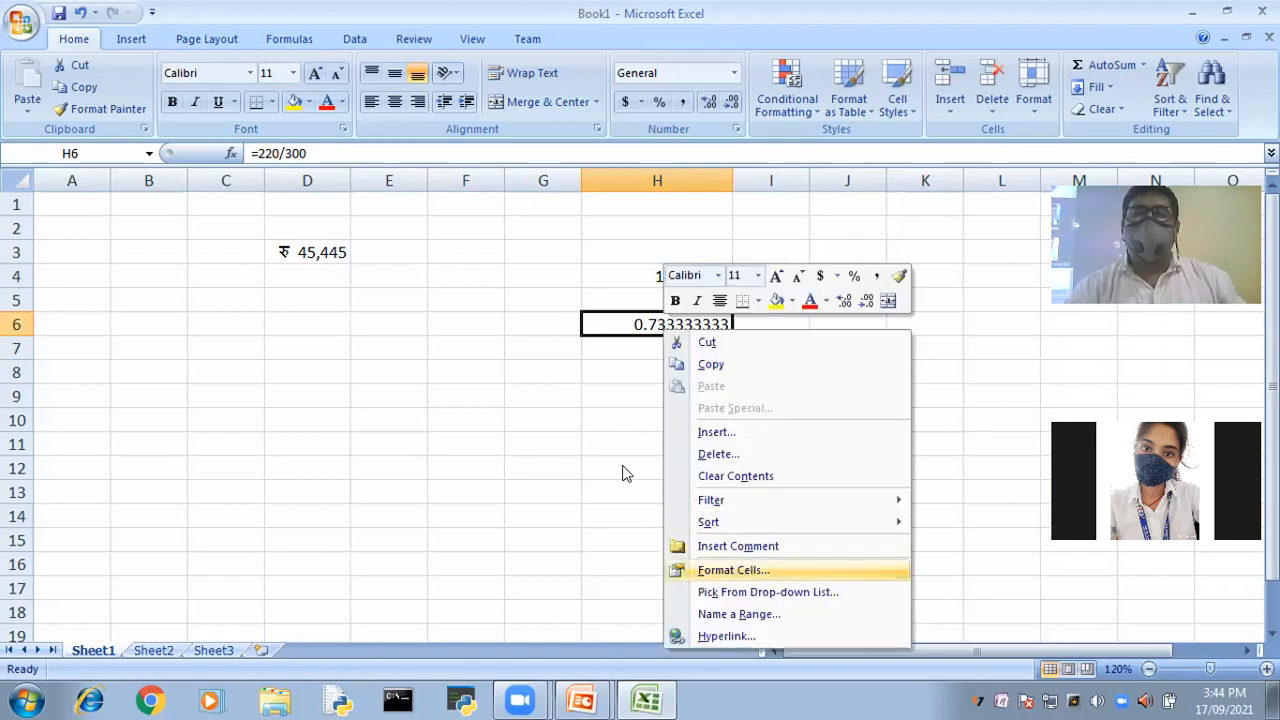
key("Return")
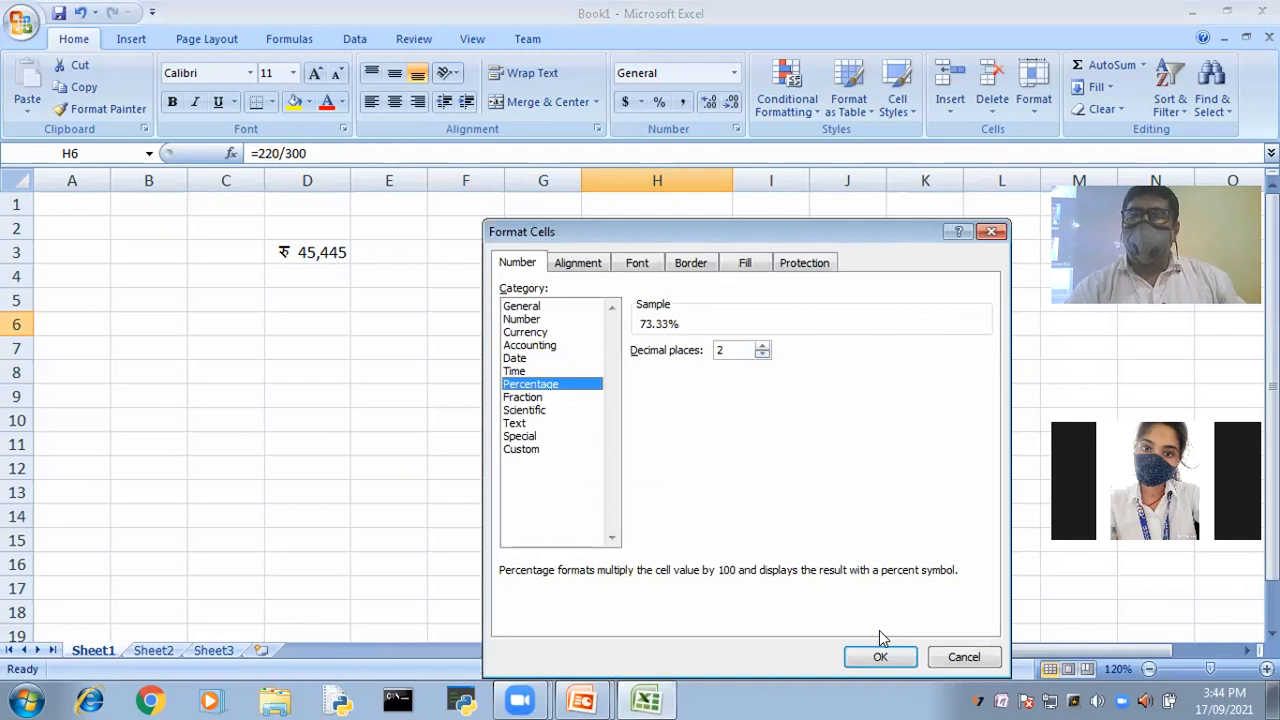
left_click(880, 657)
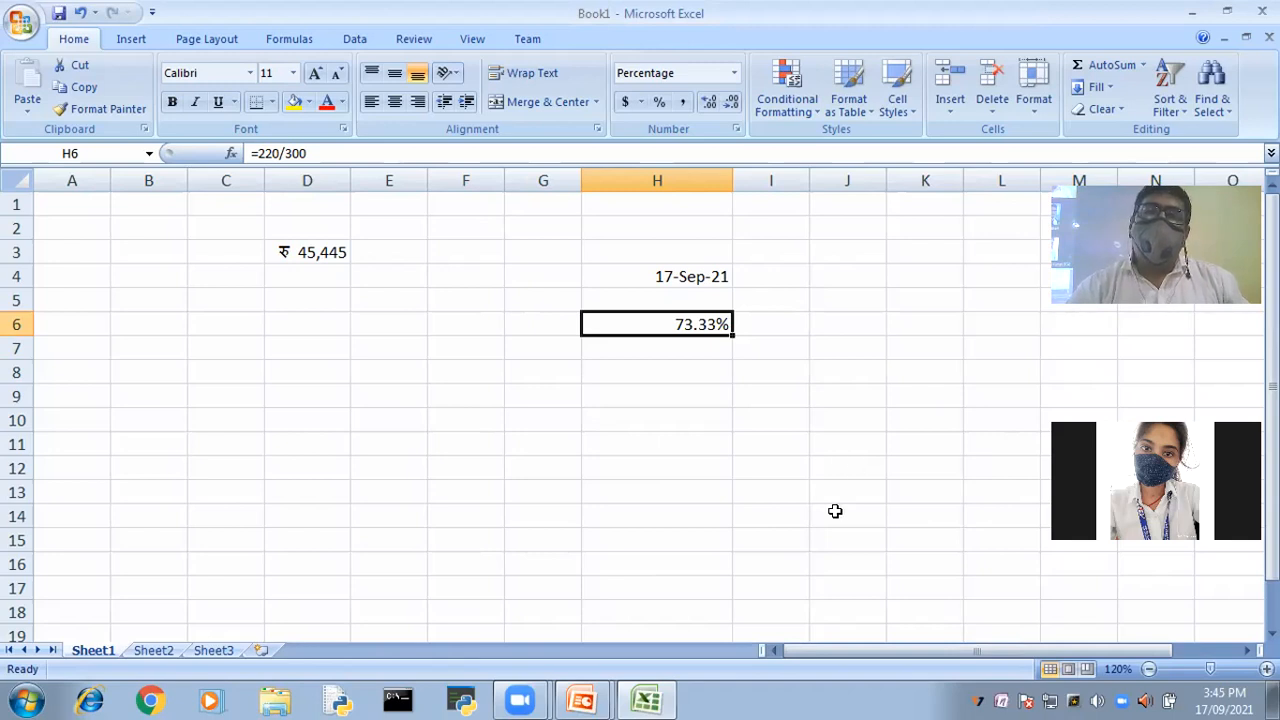
left_click(770, 490)
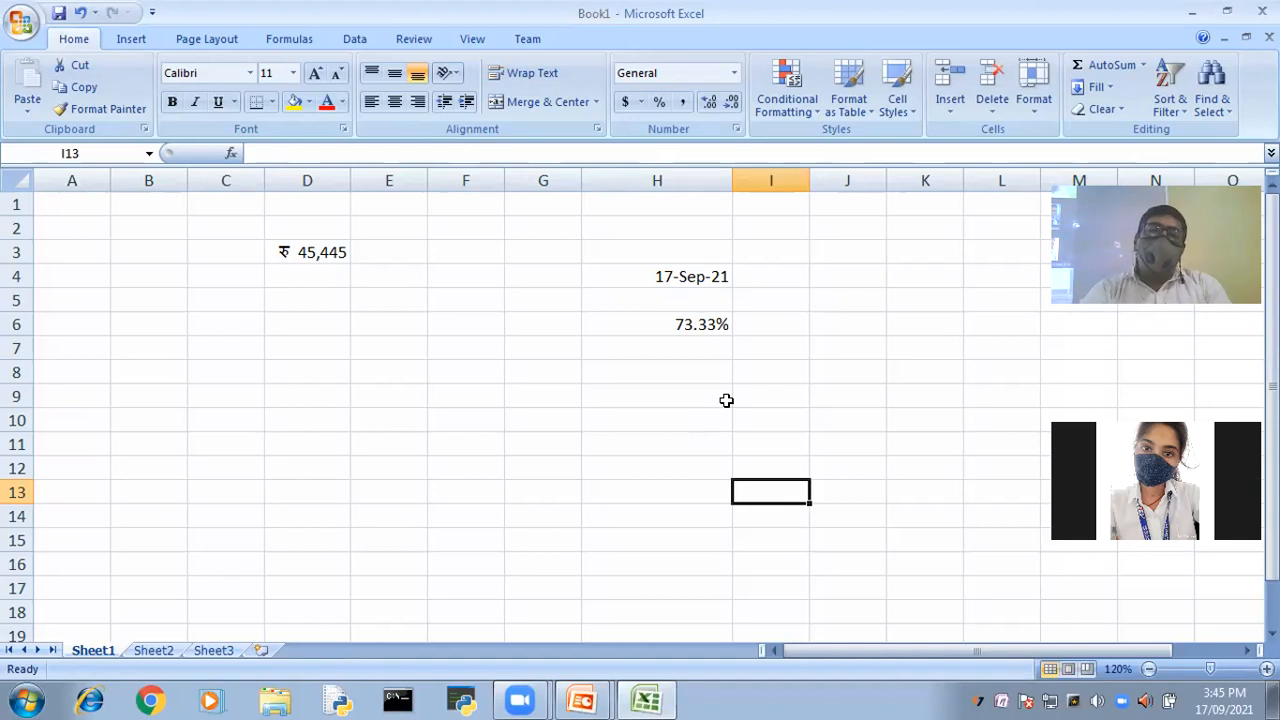
left_click(703, 323)
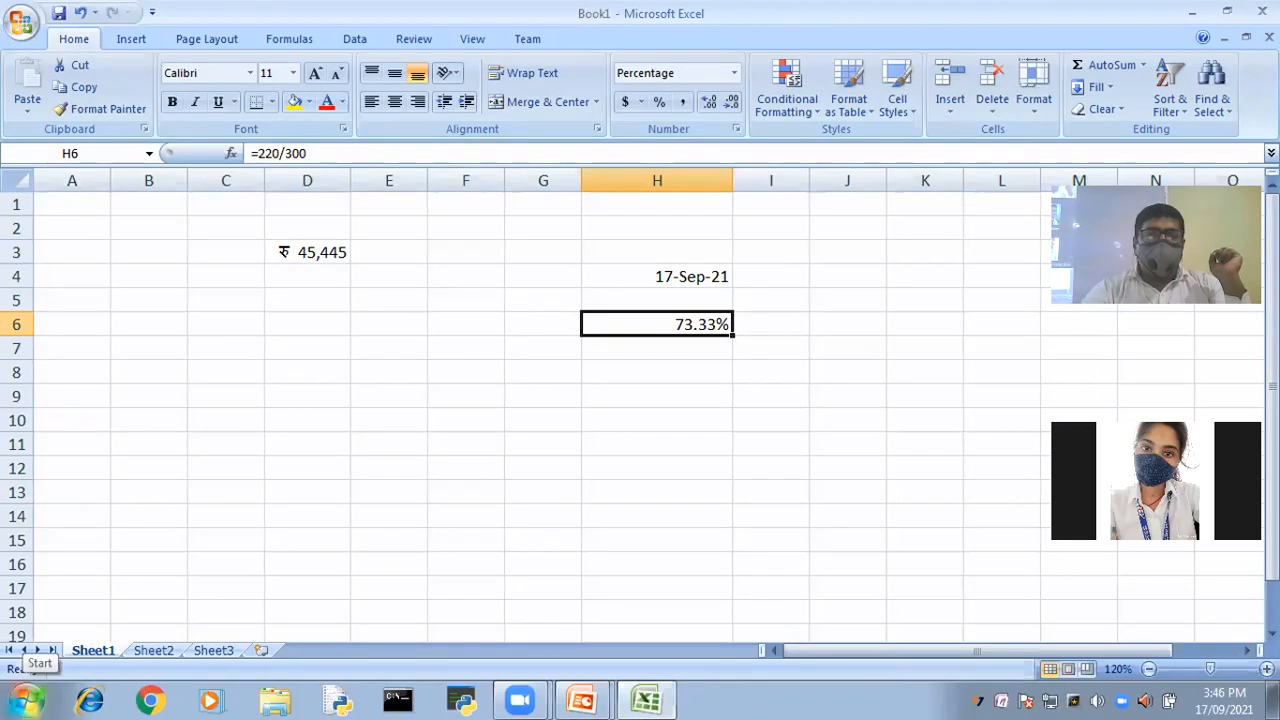
- Open Calculator, move it clear of column H, and start a multiplication with 220
left_click(27, 698)
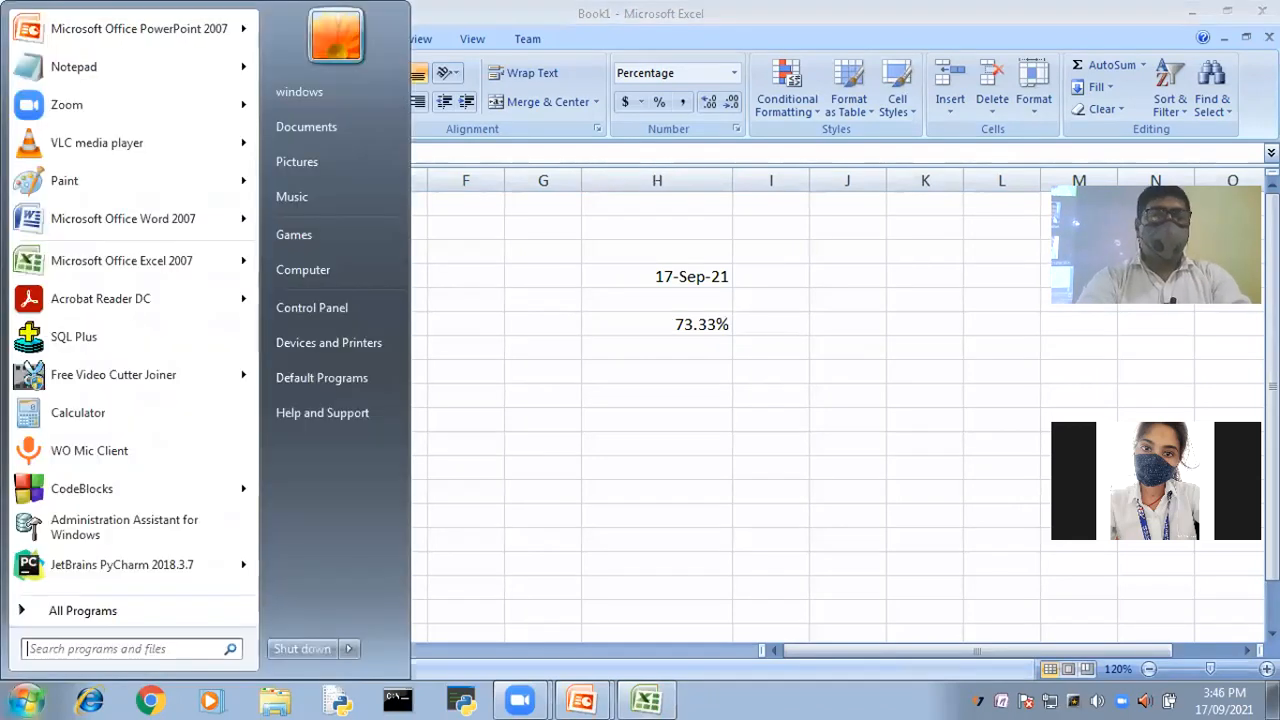
type("calc")
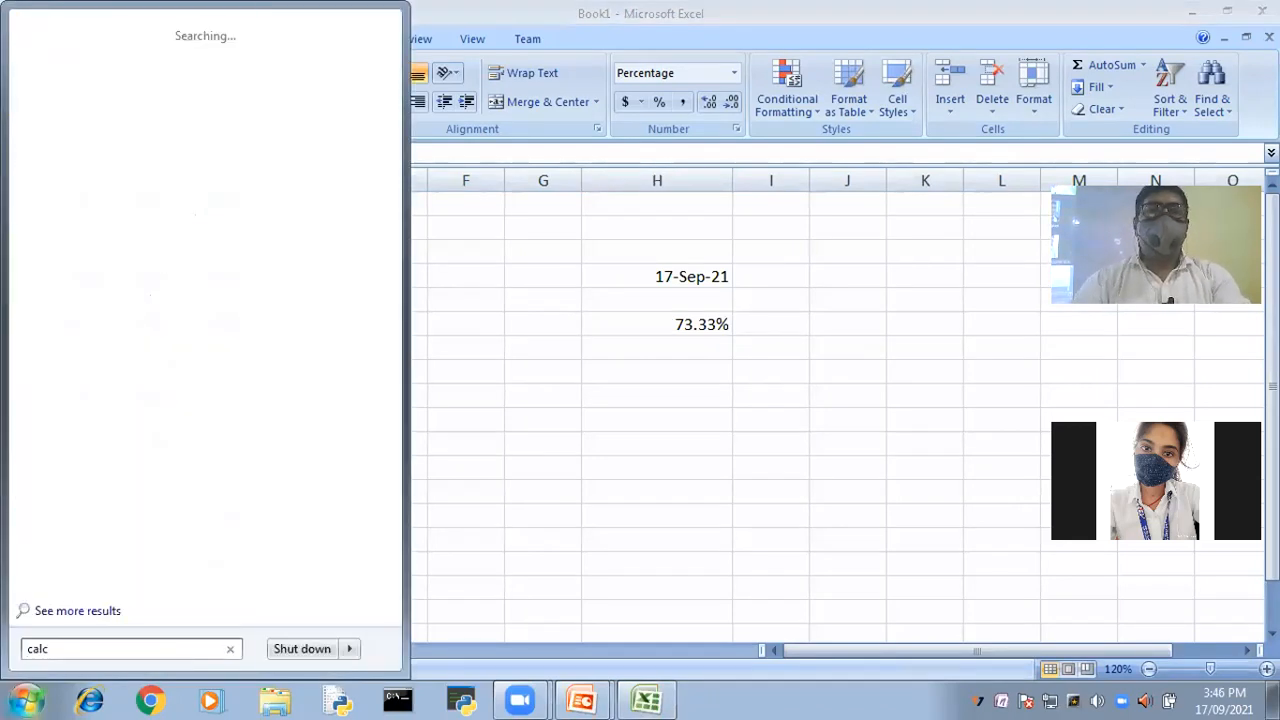
key("Return")
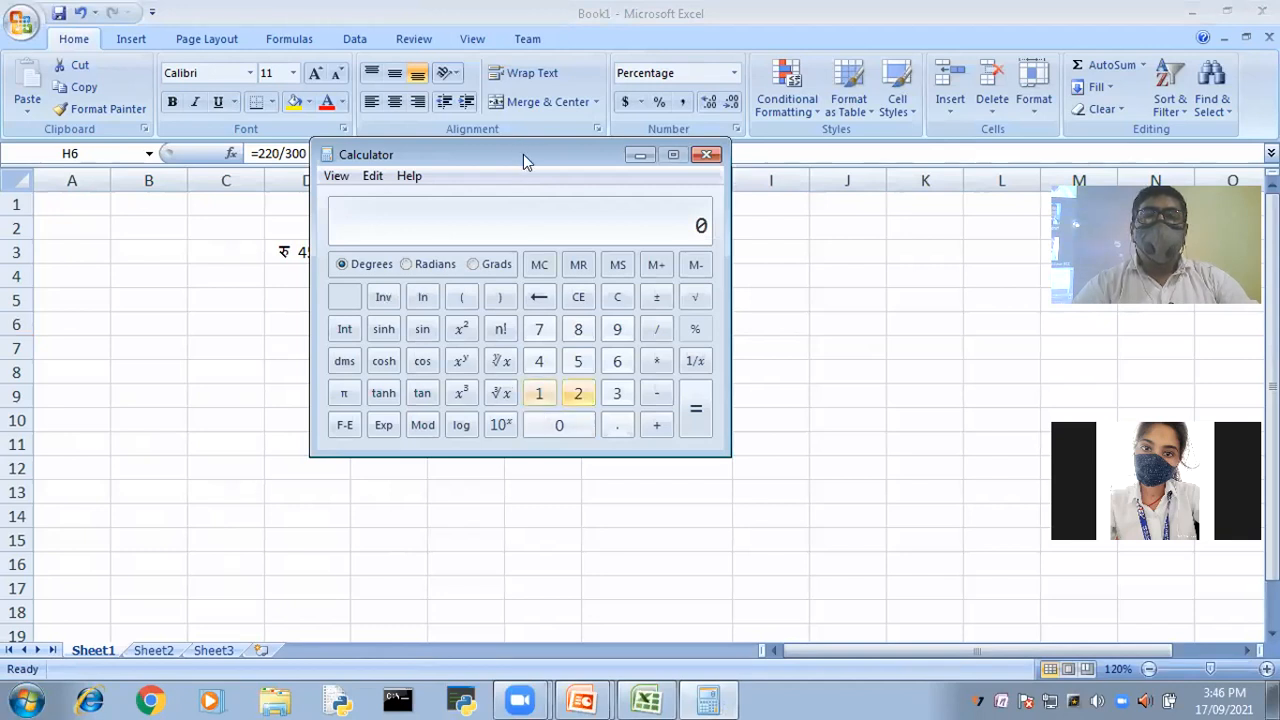
left_click_drag(523, 154, 332, 197)
double_click(409, 440)
left_click(401, 473)
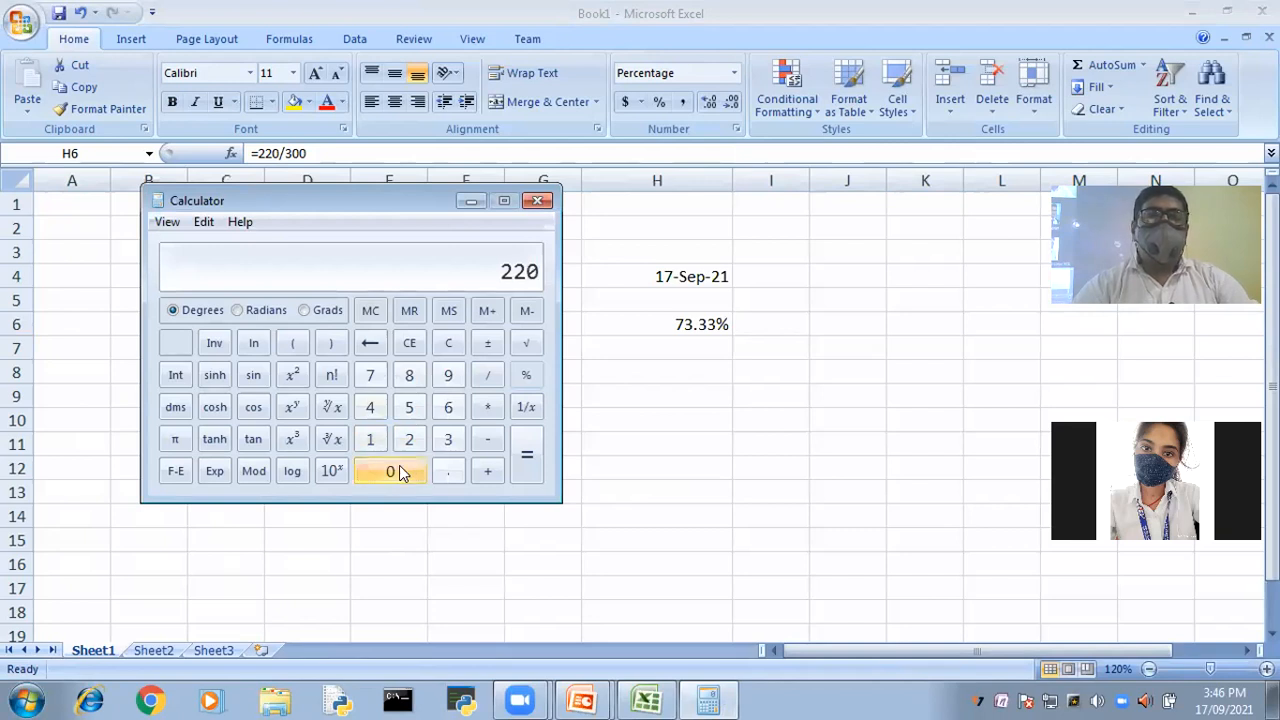
left_click(485, 409)
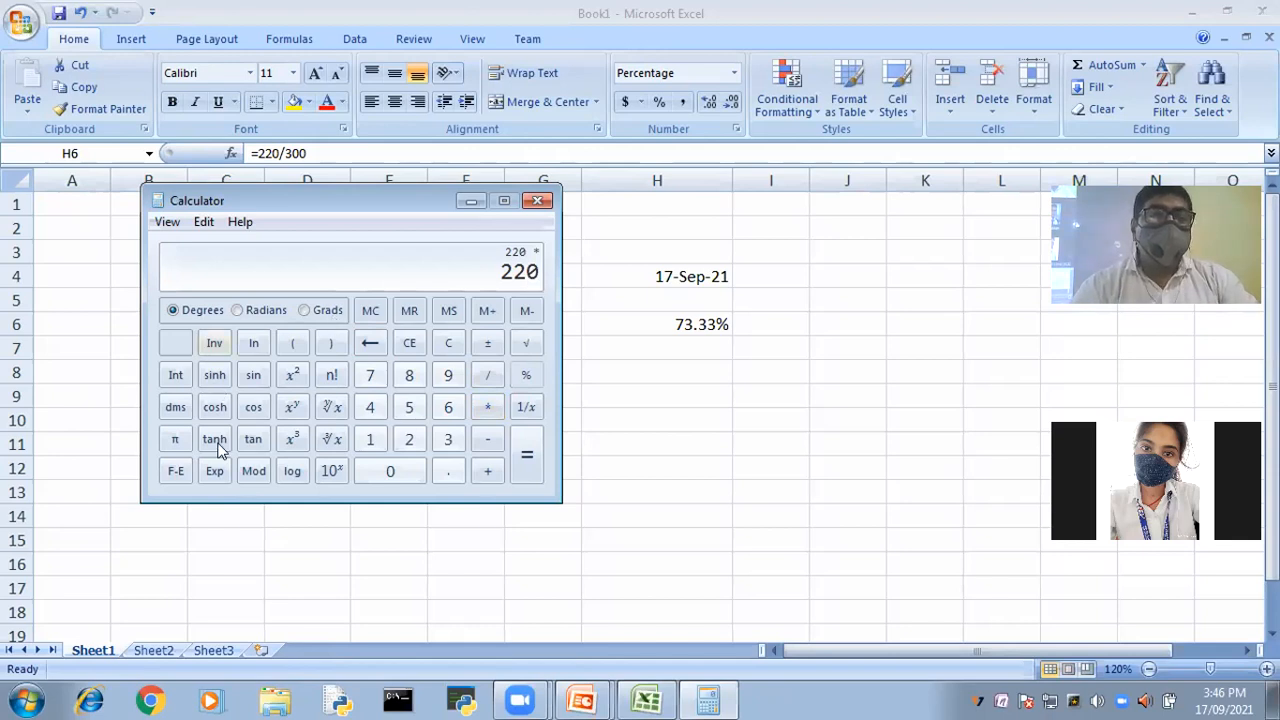
- Clear the Calculator entry, enter 300 * 73, and close Calculator
left_click(449, 344)
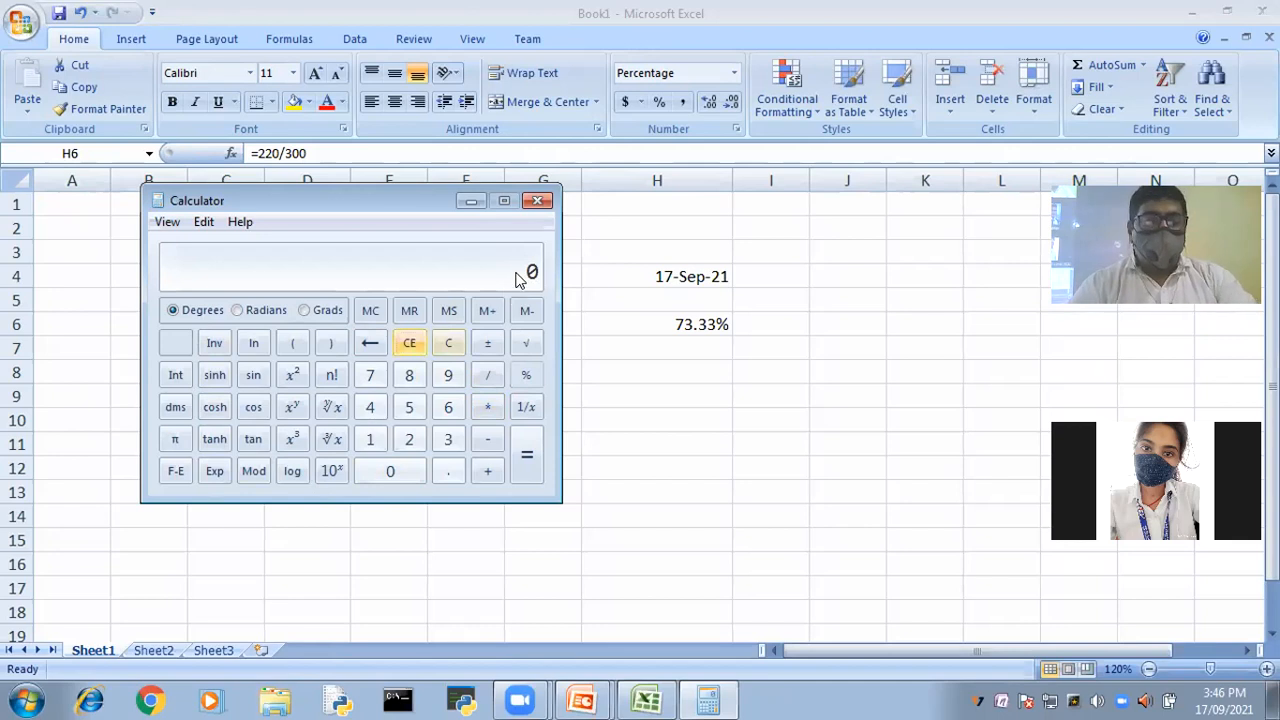
type("300")
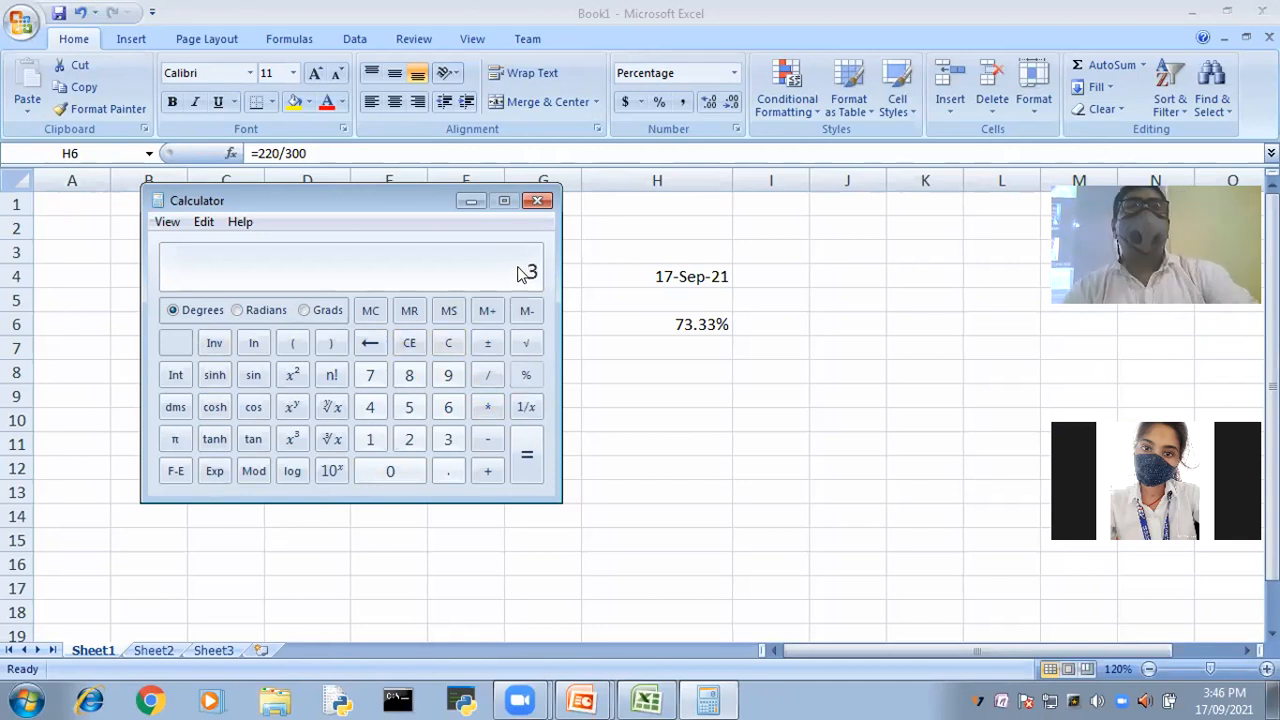
left_click(483, 410)
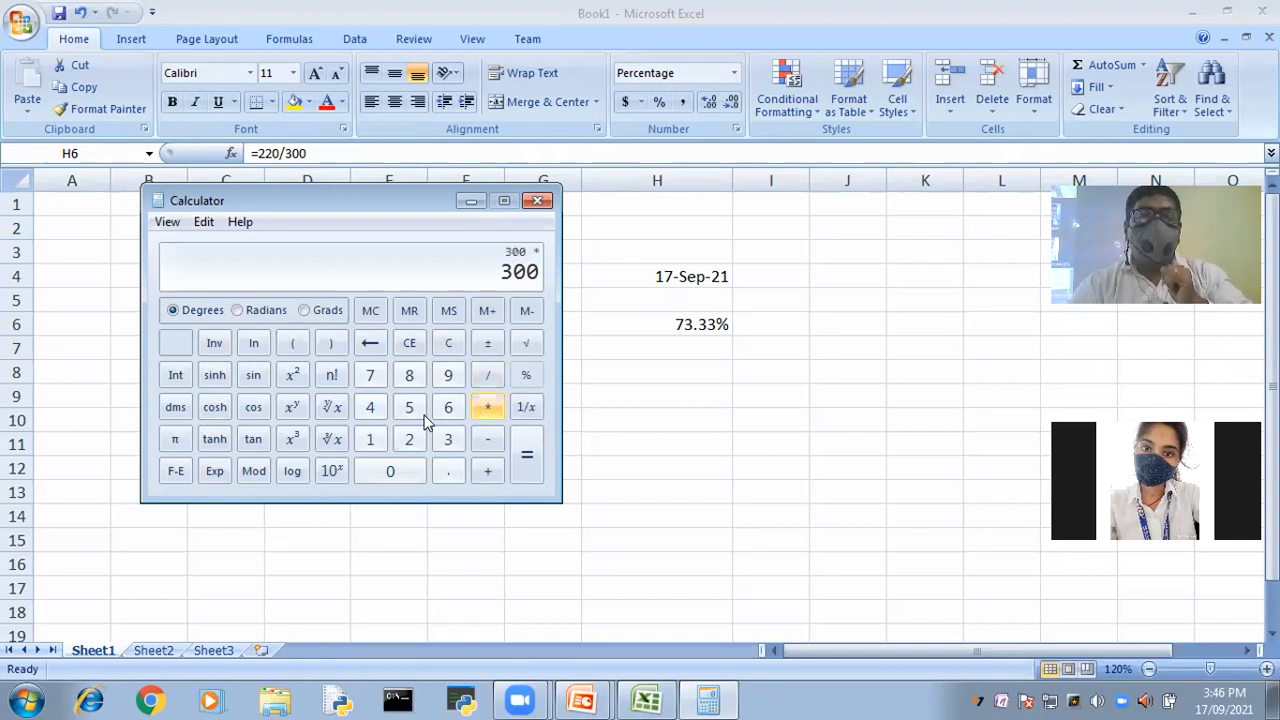
left_click(370, 377)
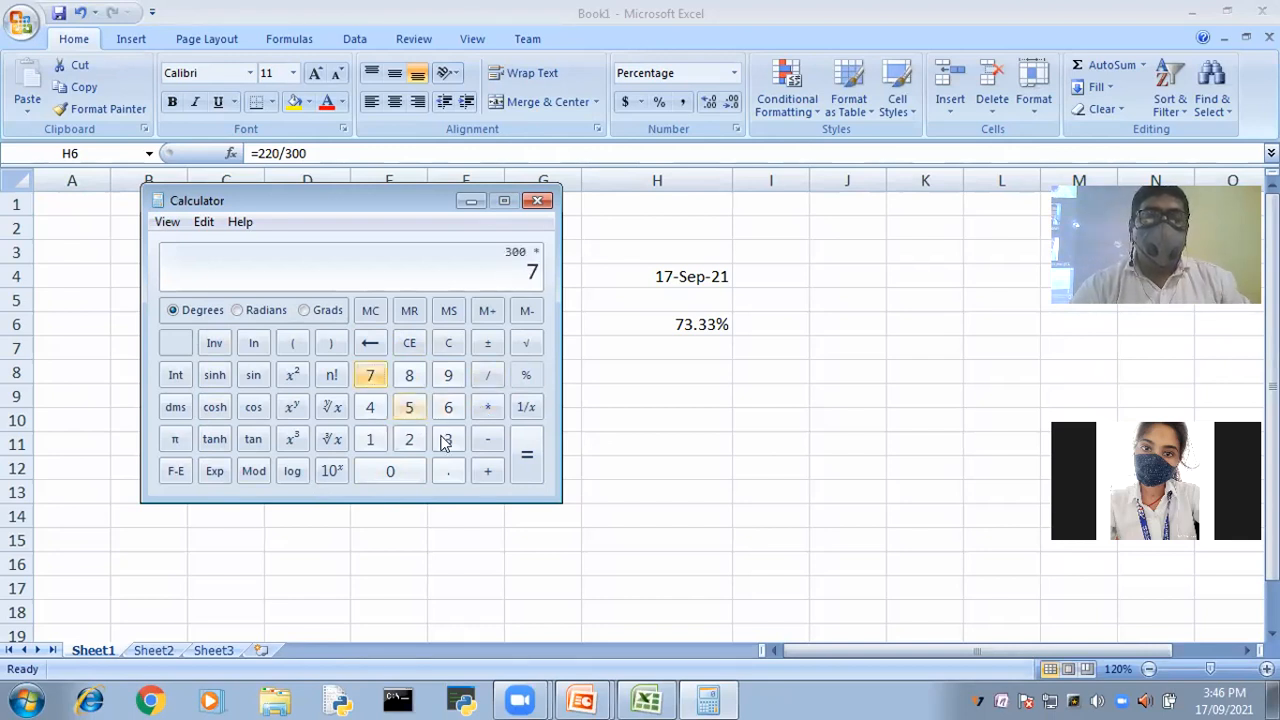
left_click(462, 436)
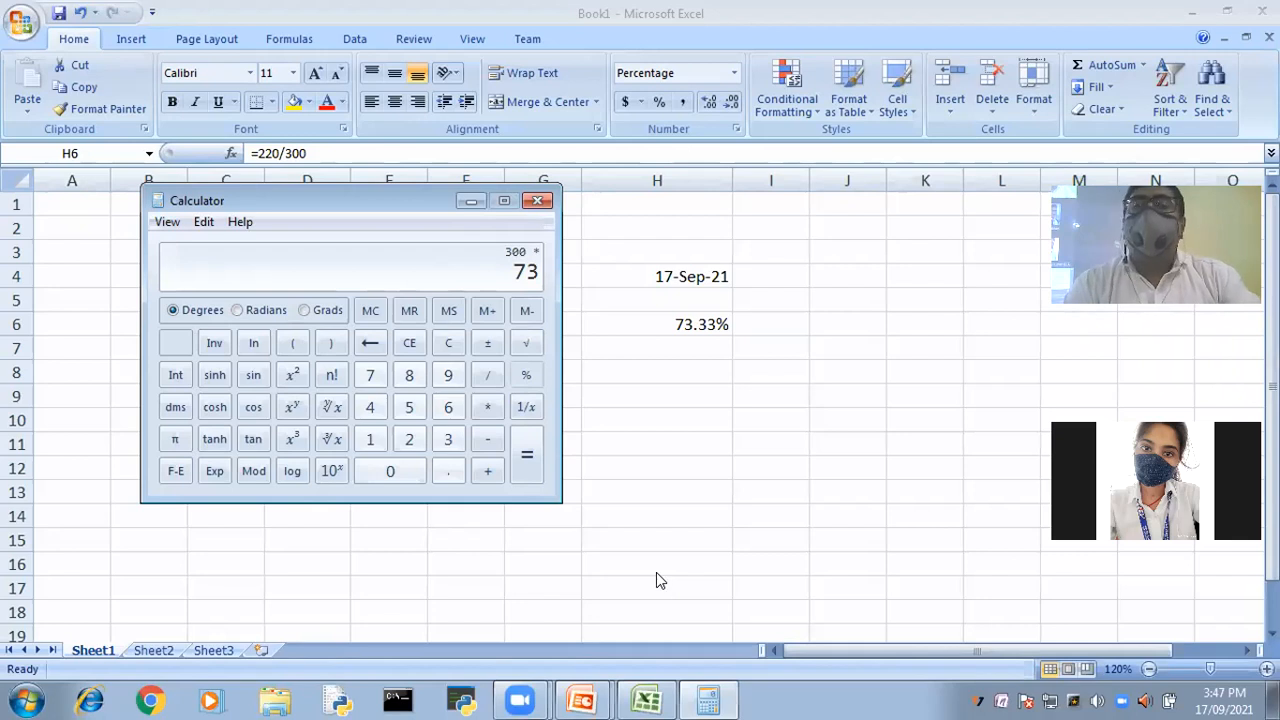
left_click(538, 200)
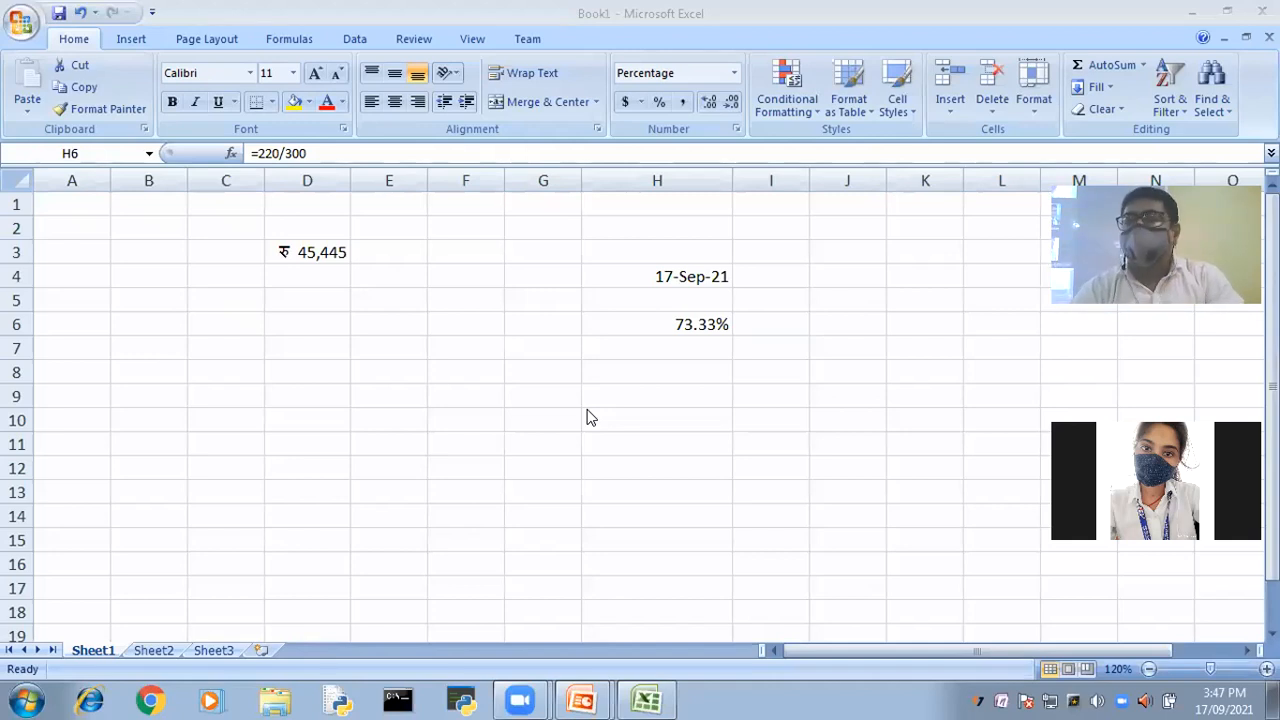
- Move the formula =220/300 from cell H6 to cell H8
left_click(687, 322)
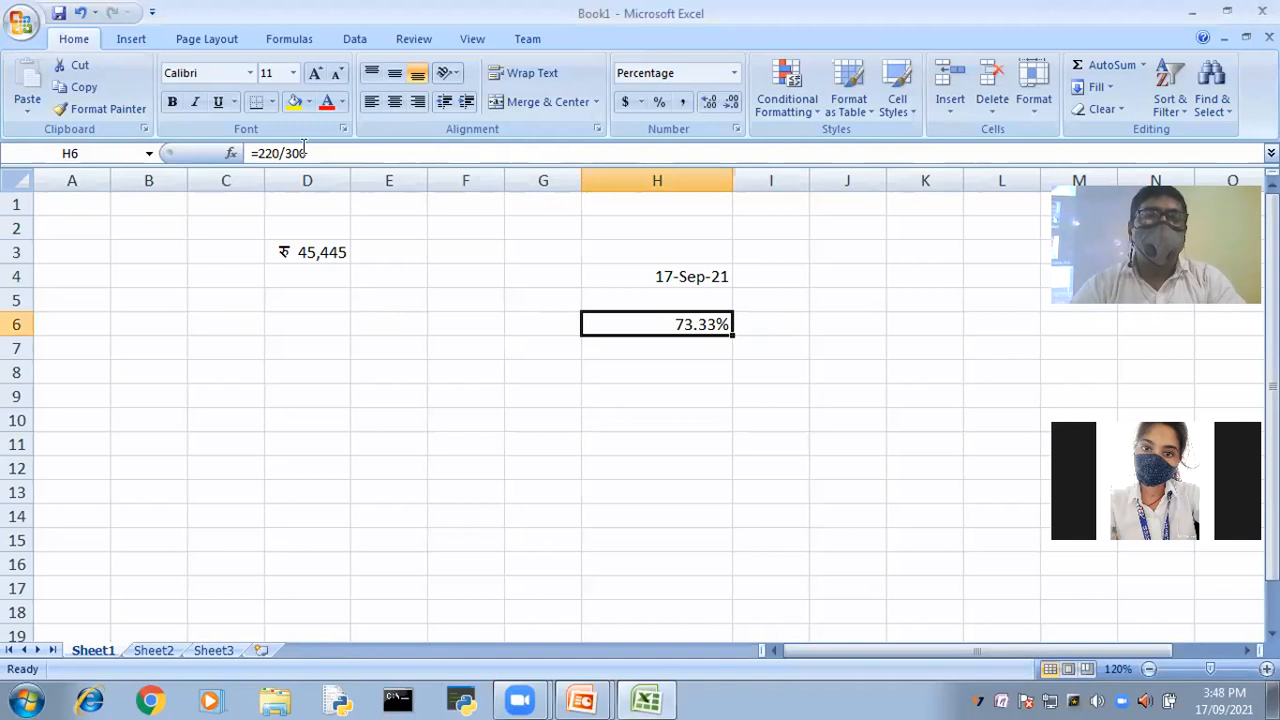
left_click_drag(306, 153, 281, 153)
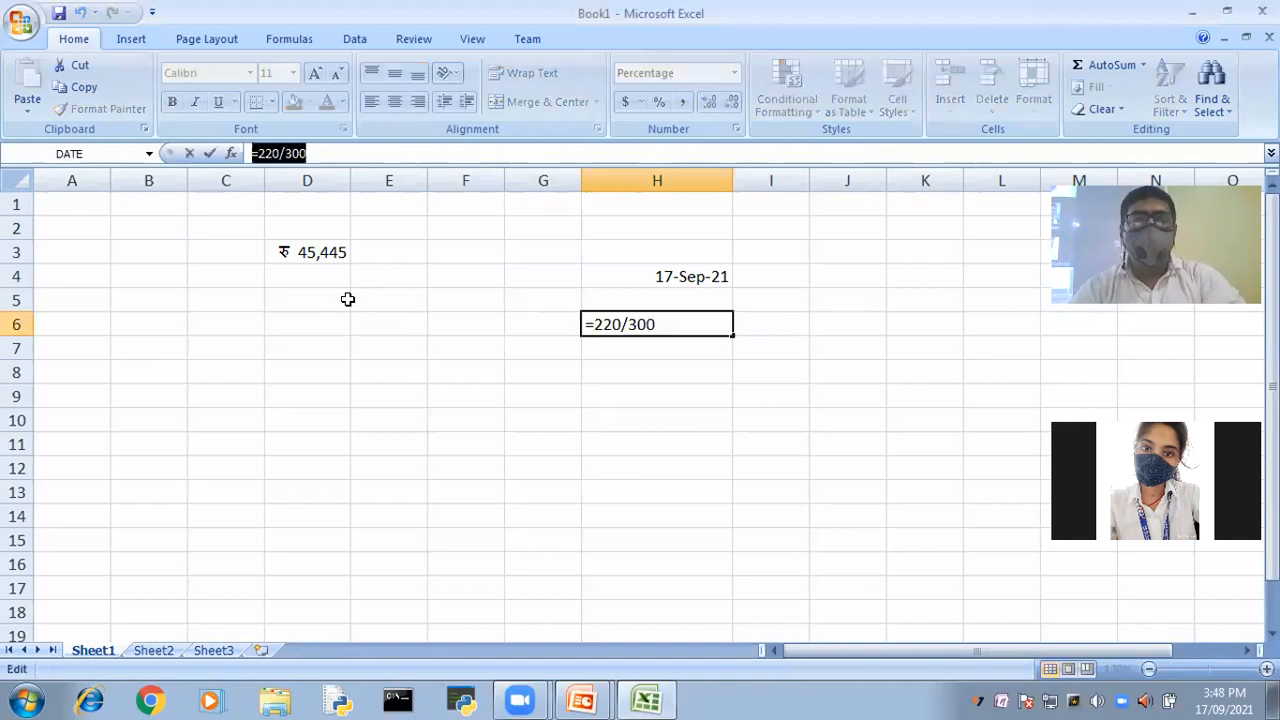
key("Escape")
key("F2")
key("Escape")
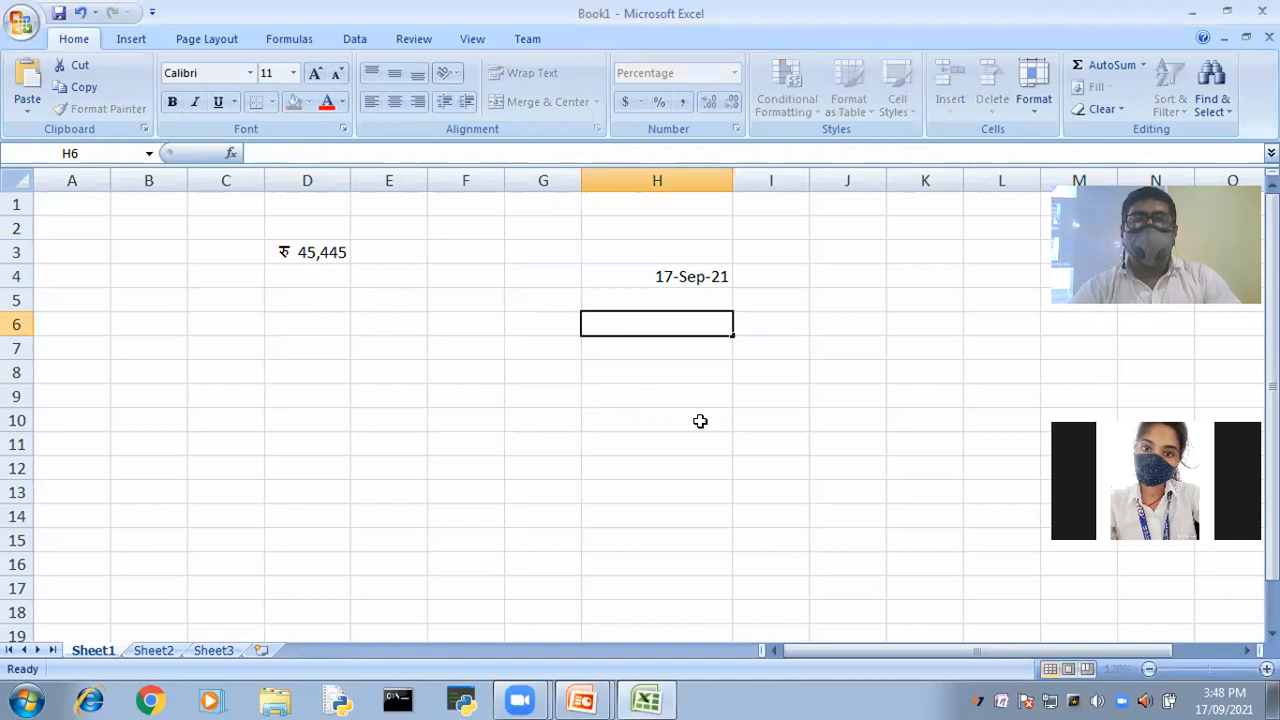
key("Down")
key("Down")
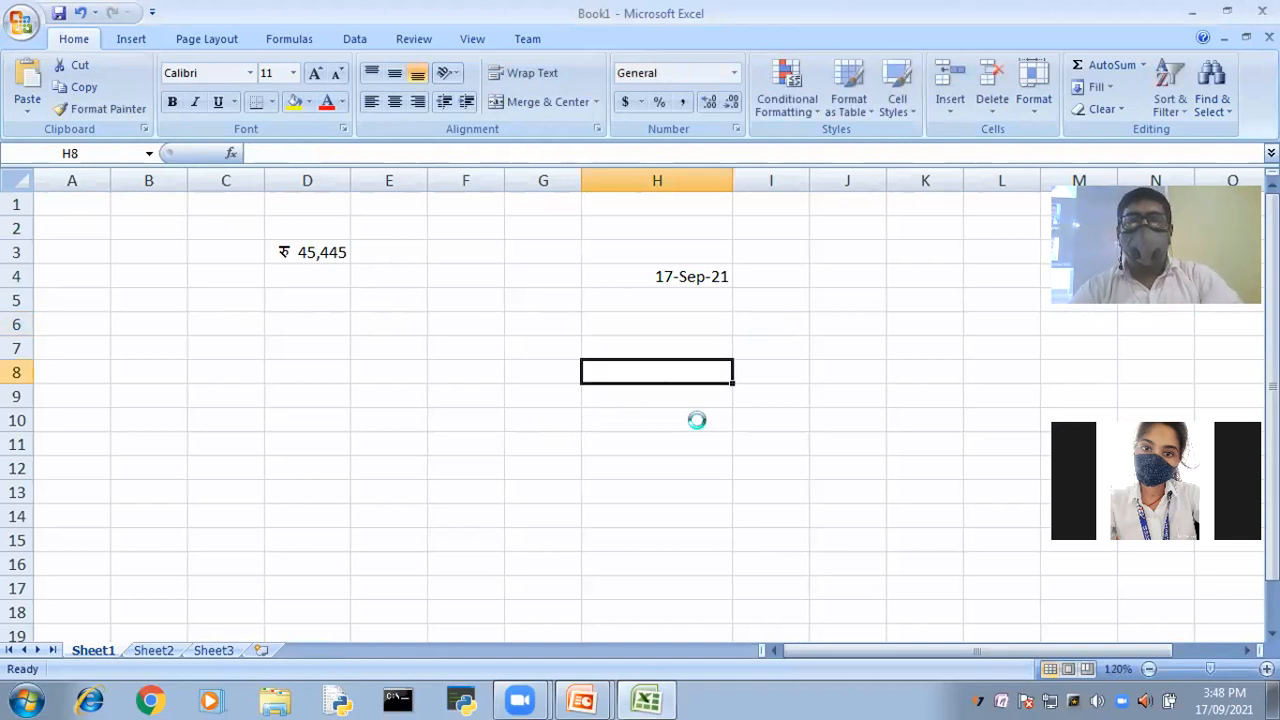
type("=220/300")
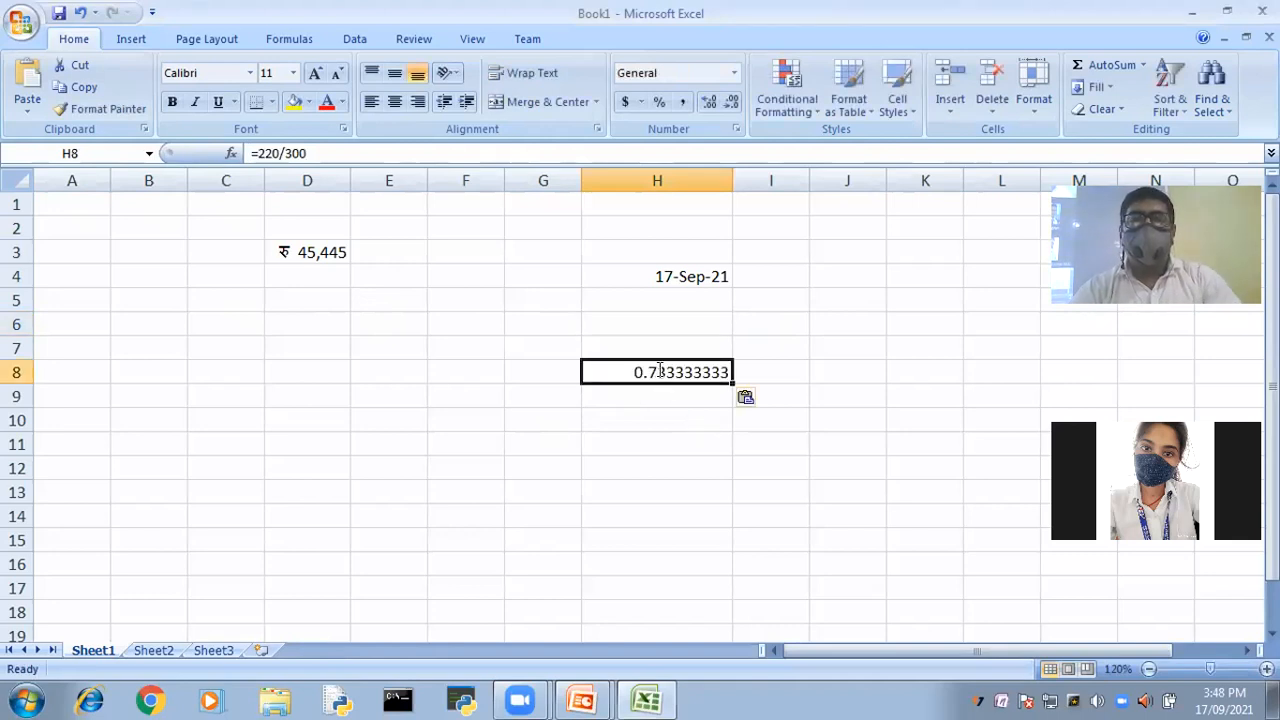
- Change the formula in H8 to =220*100/300
double_click(699, 370)
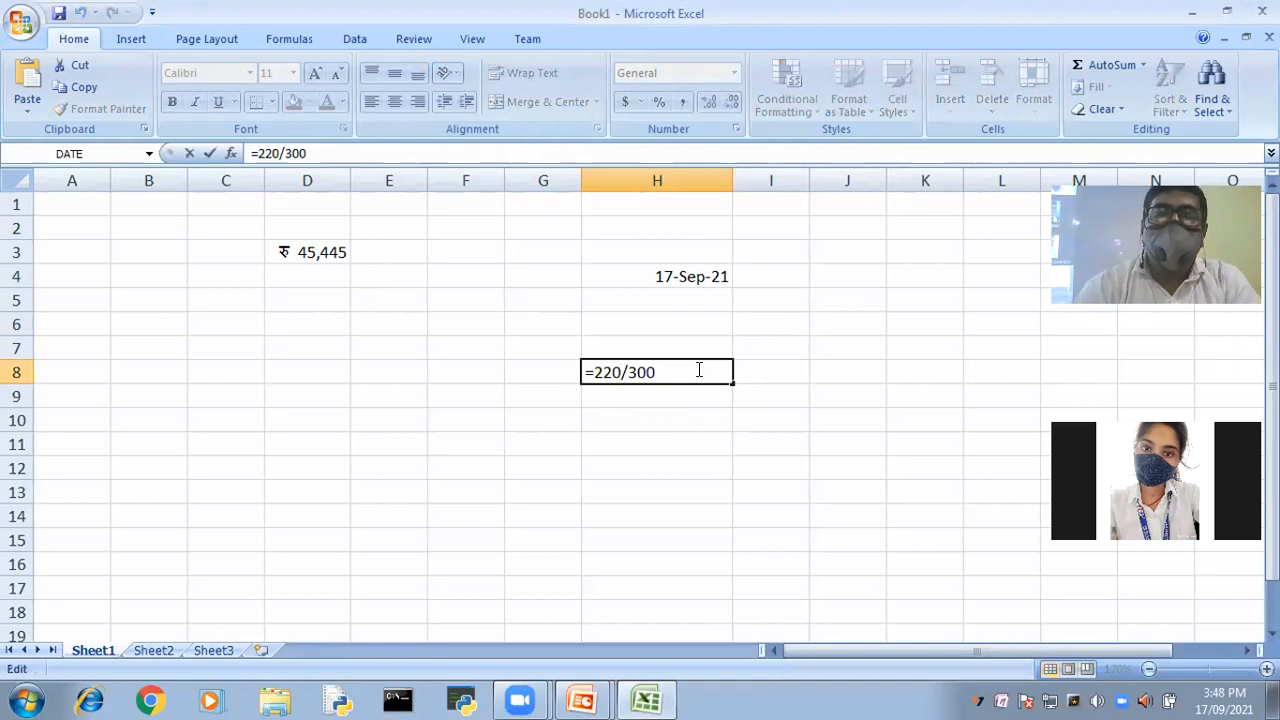
key("Left")
key("Left")
type("*100")
key("Return")
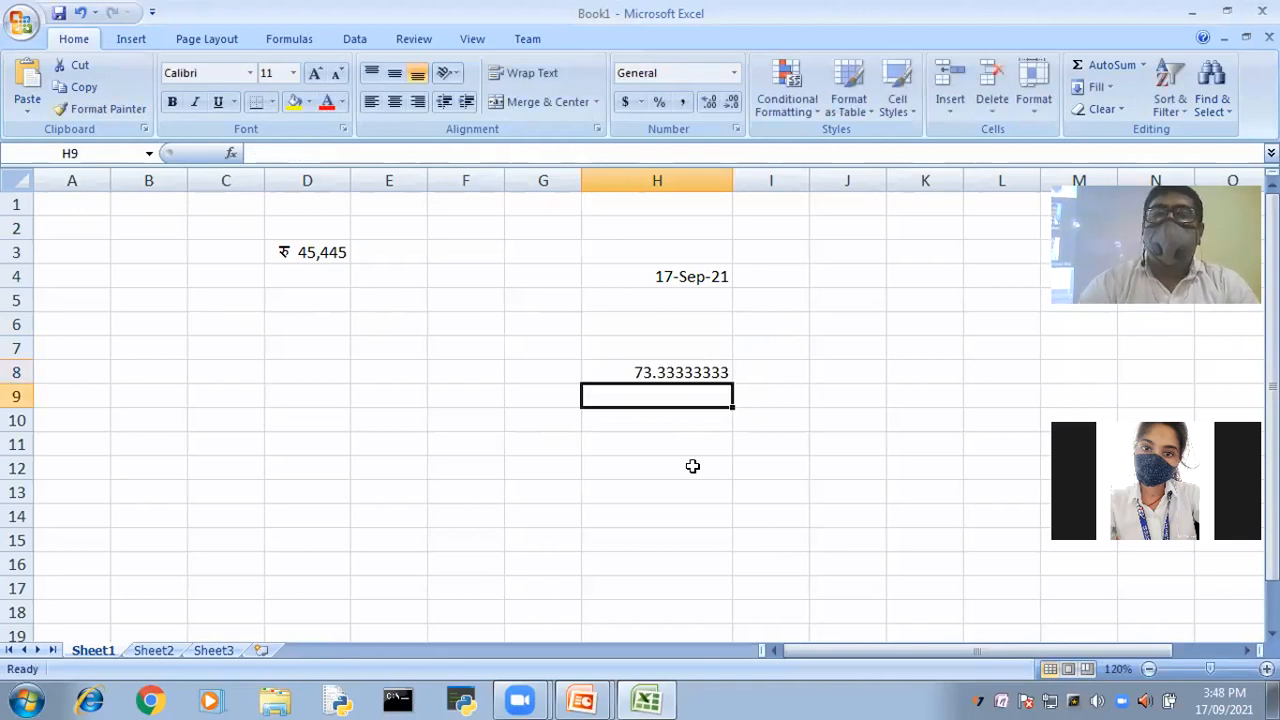
- Format cell H8 as Number with 2 decimal places
left_click(651, 376)
right_click(654, 374)
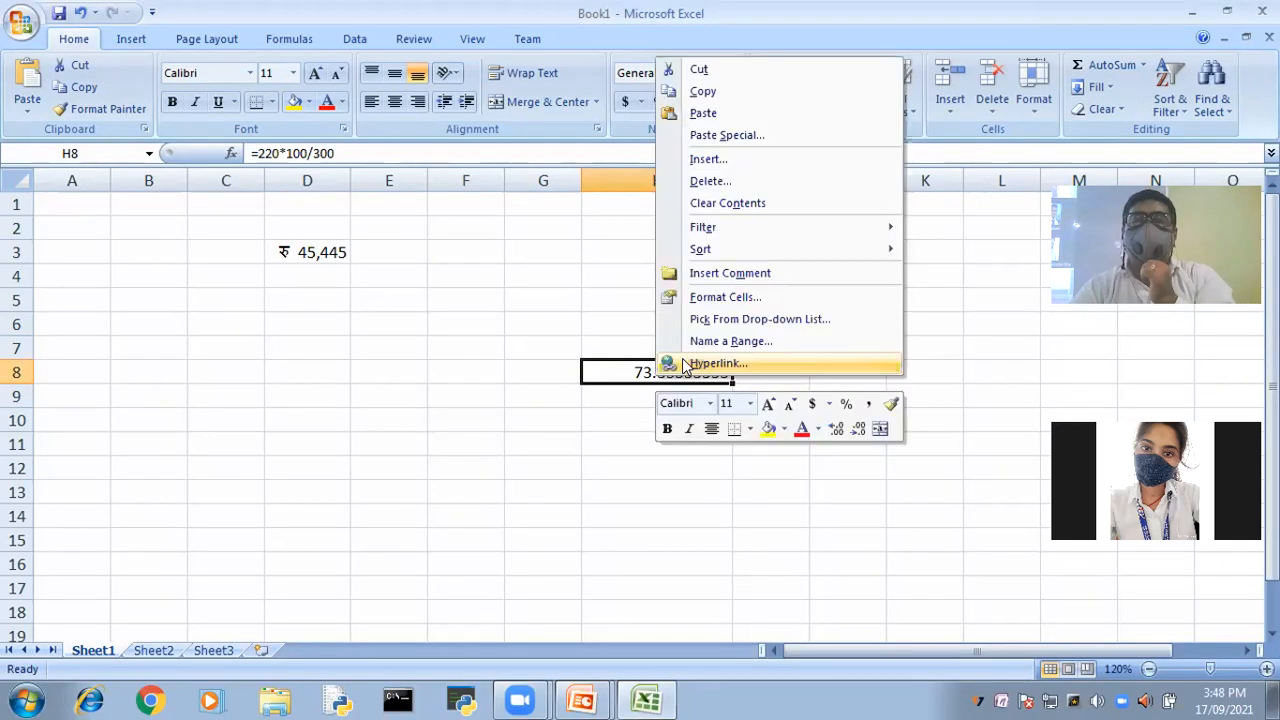
left_click(703, 298)
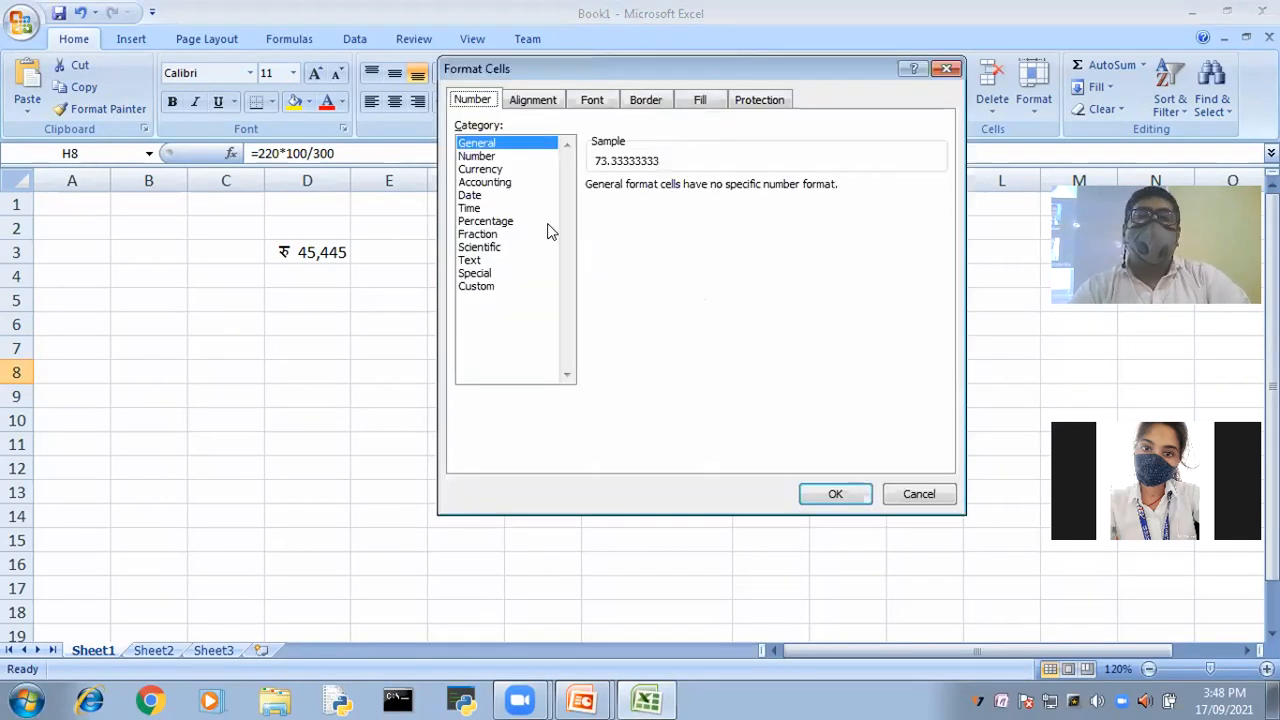
left_click(480, 156)
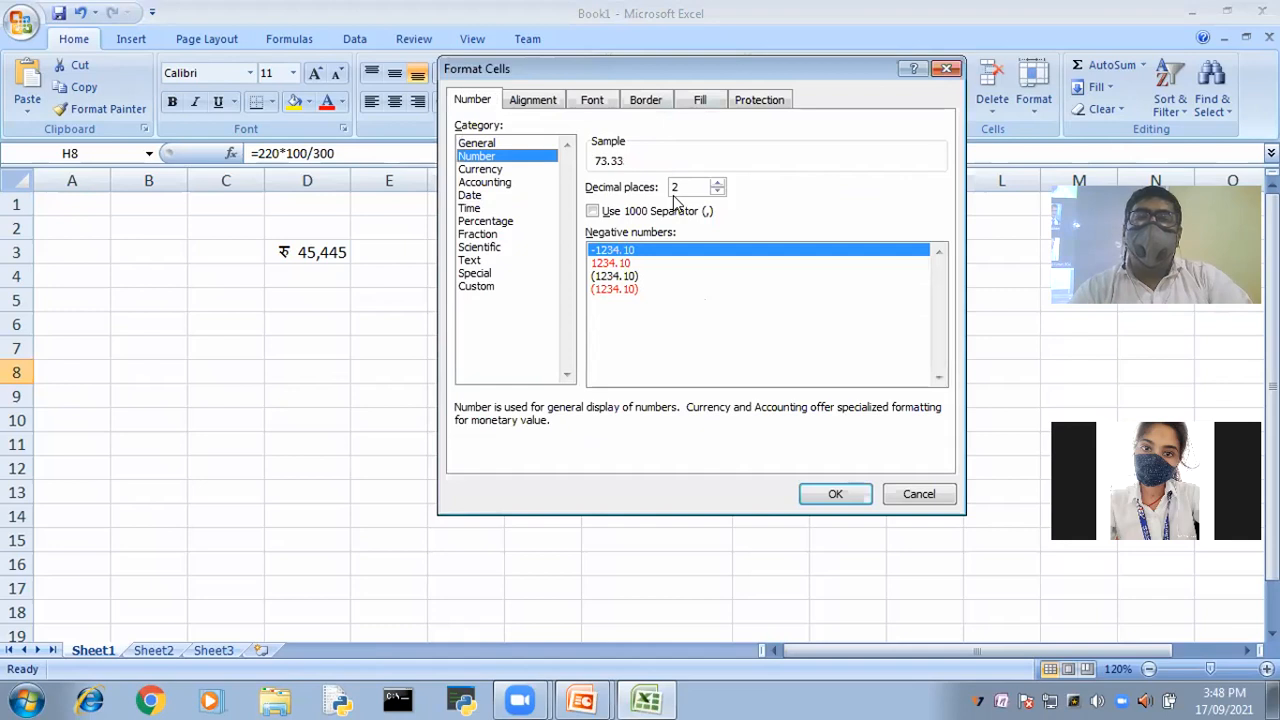
left_click(835, 490)
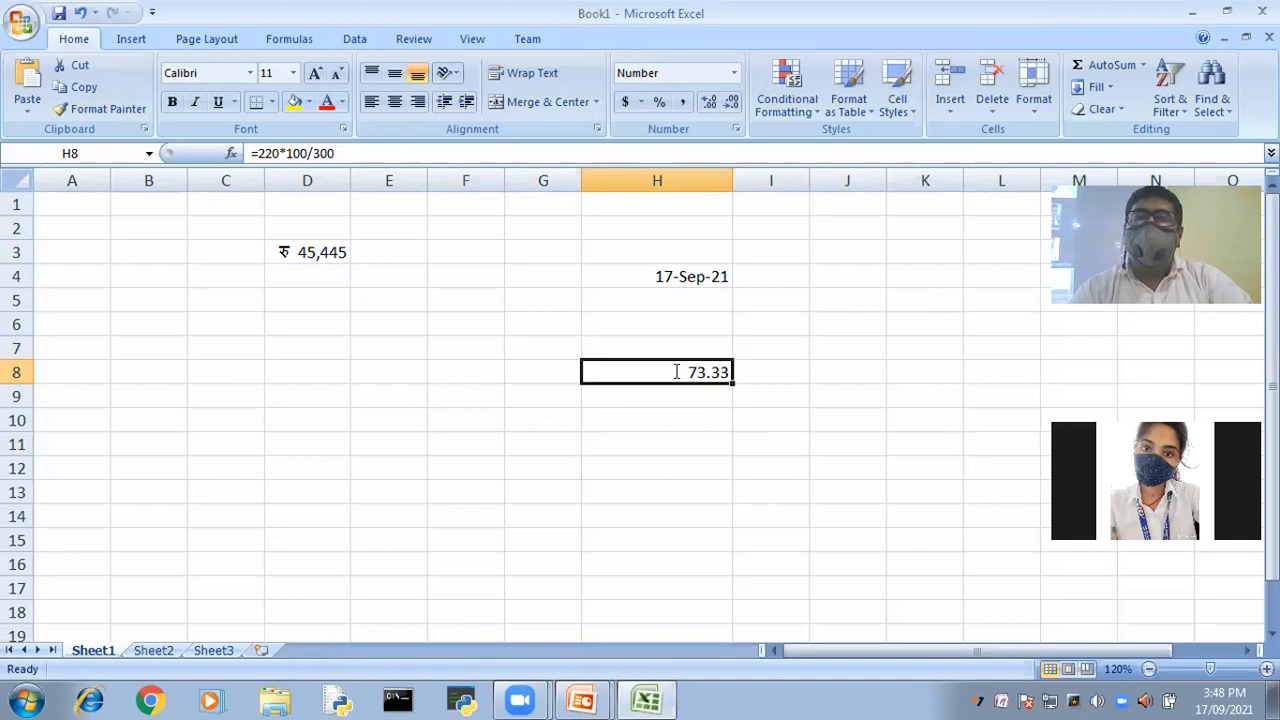
- Append a percent sign to H8's formula, making it =220*100/300 %, and select the whole formula text
double_click(708, 372)
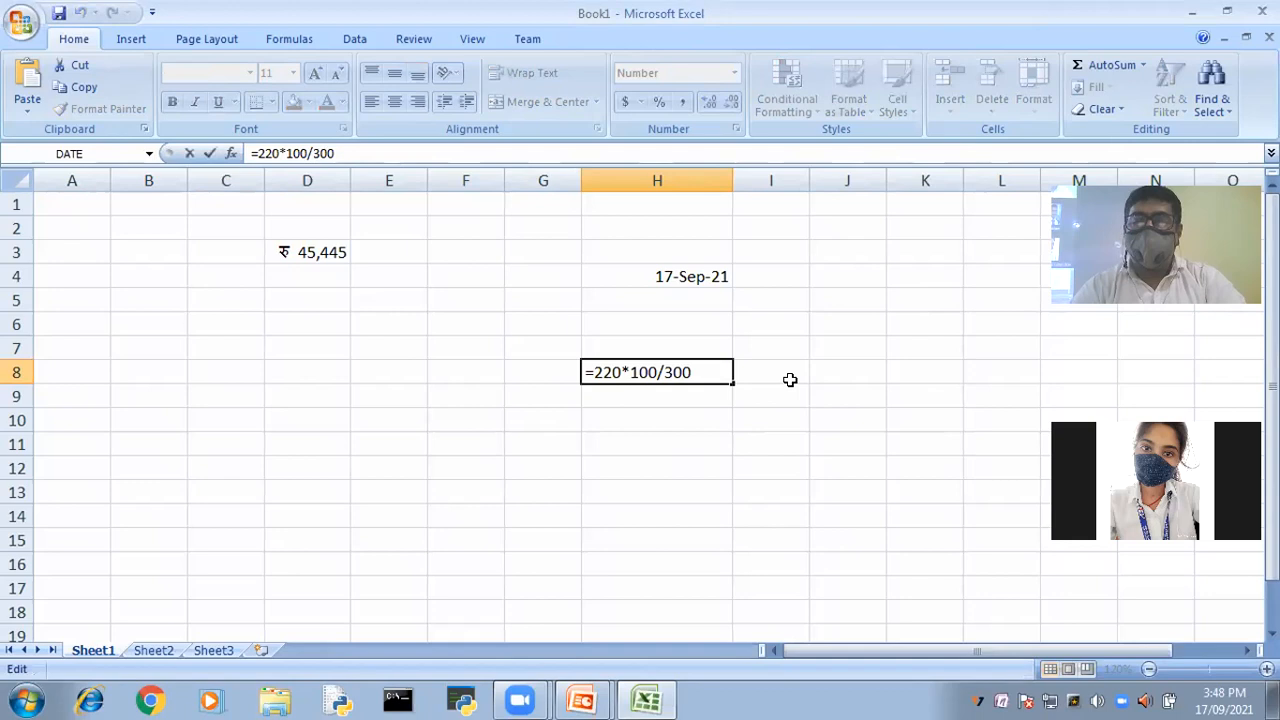
type("*100")
key("Return")
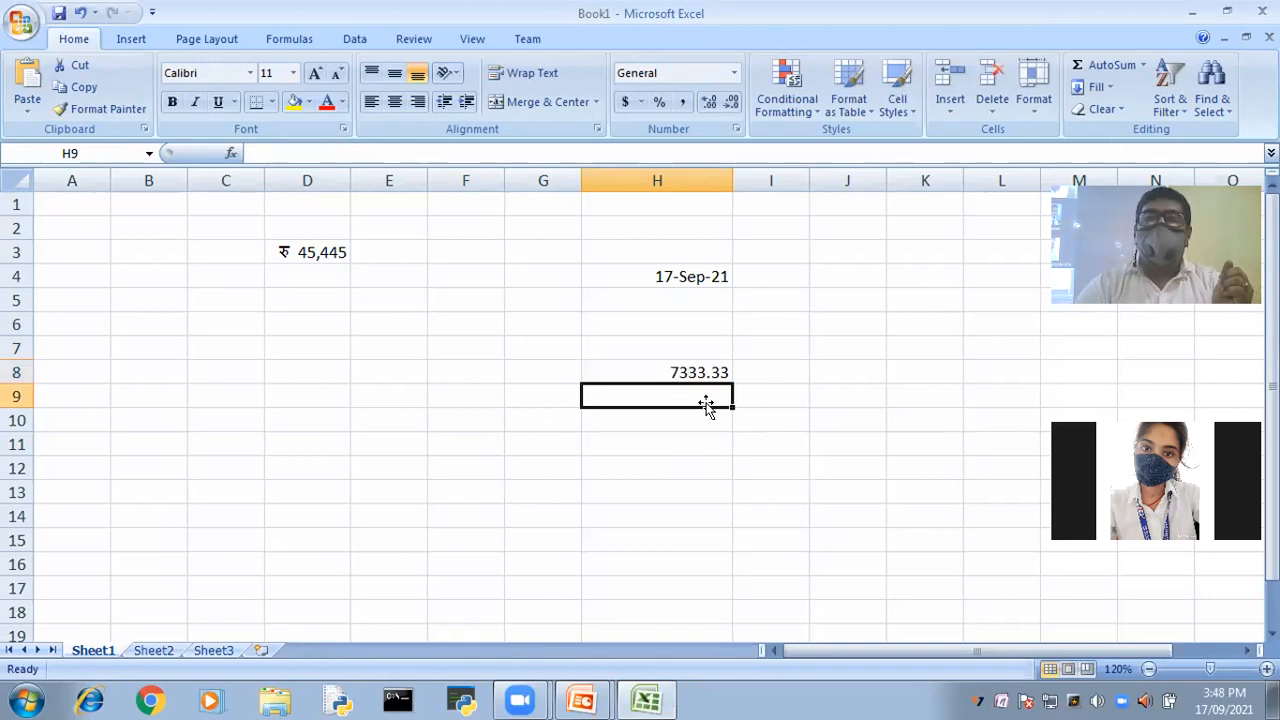
left_click(692, 368)
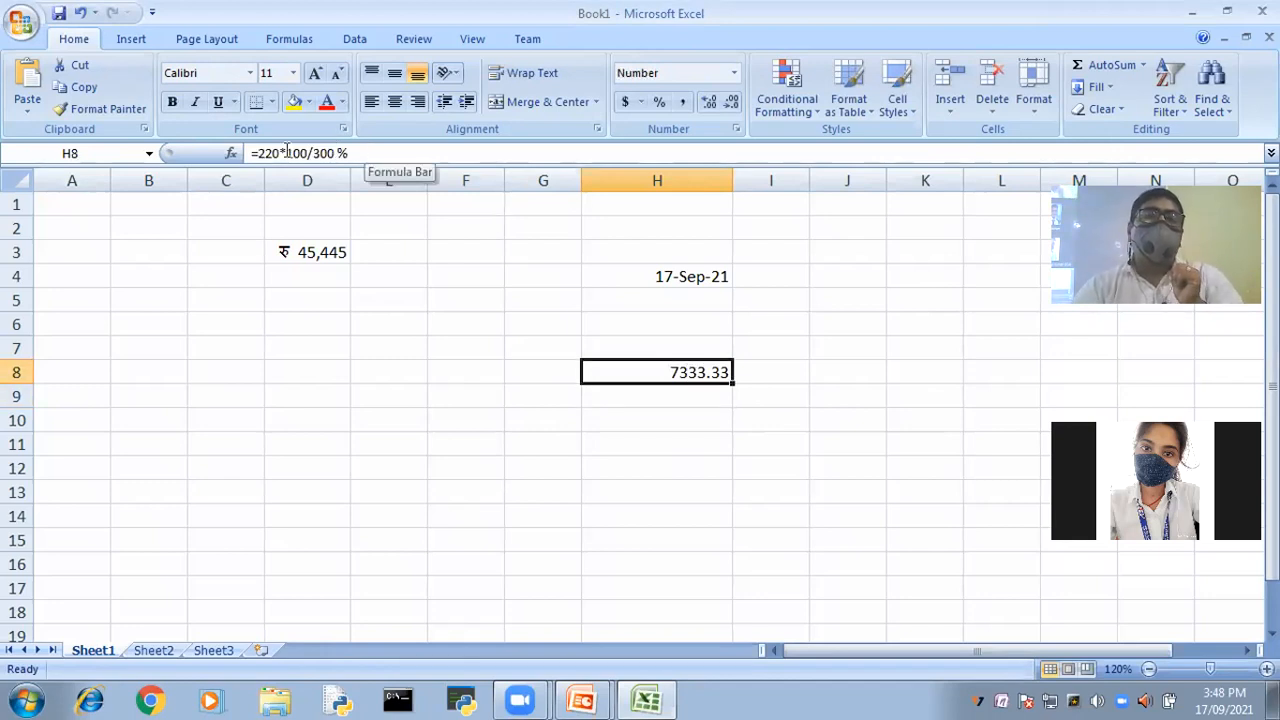
left_click_drag(257, 153, 348, 153)
left_click_drag(257, 153, 251, 153)
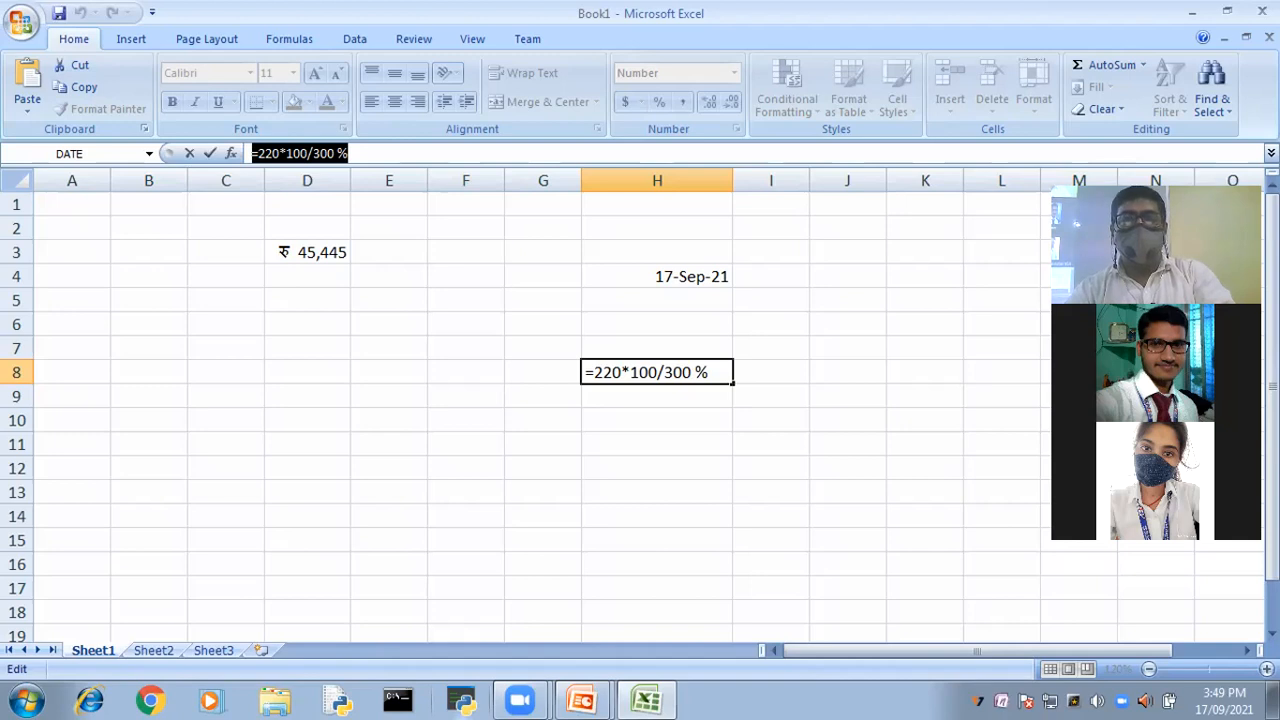
- Switch to the PowerPoint slide show and advance to the slide on Comma Style and decimal options
key("alt+Tab")
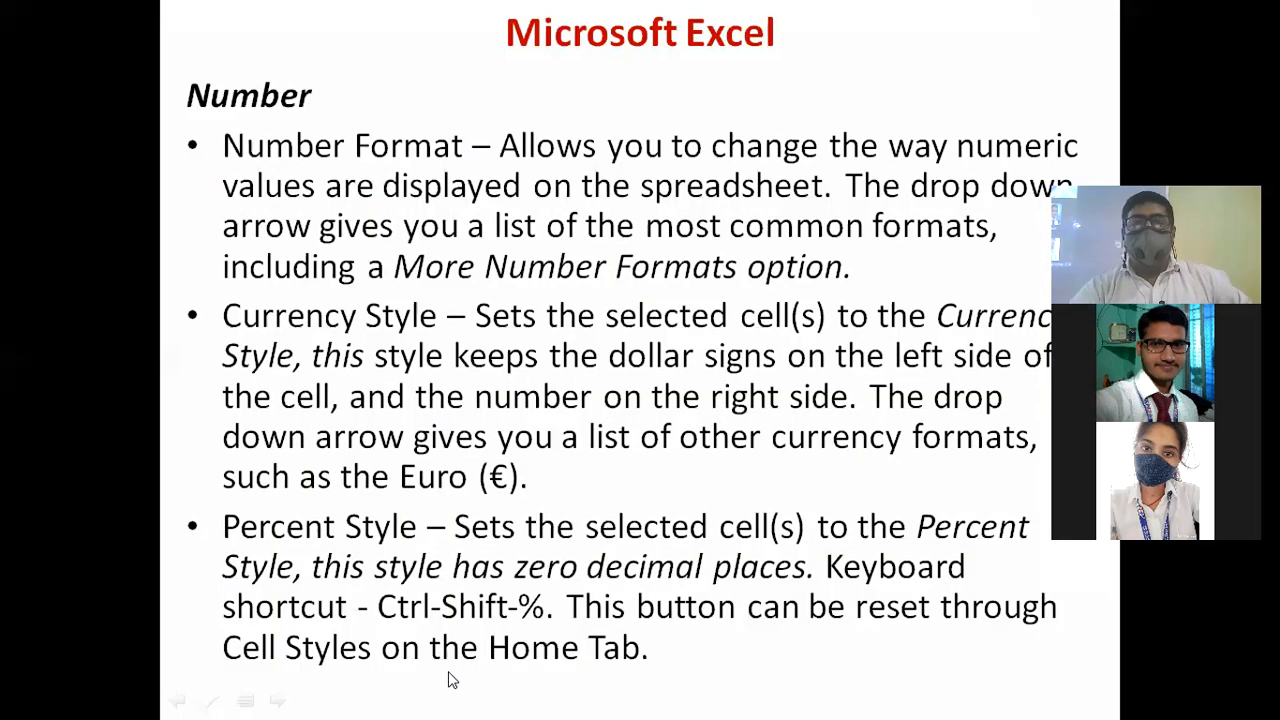
left_click(626, 578)
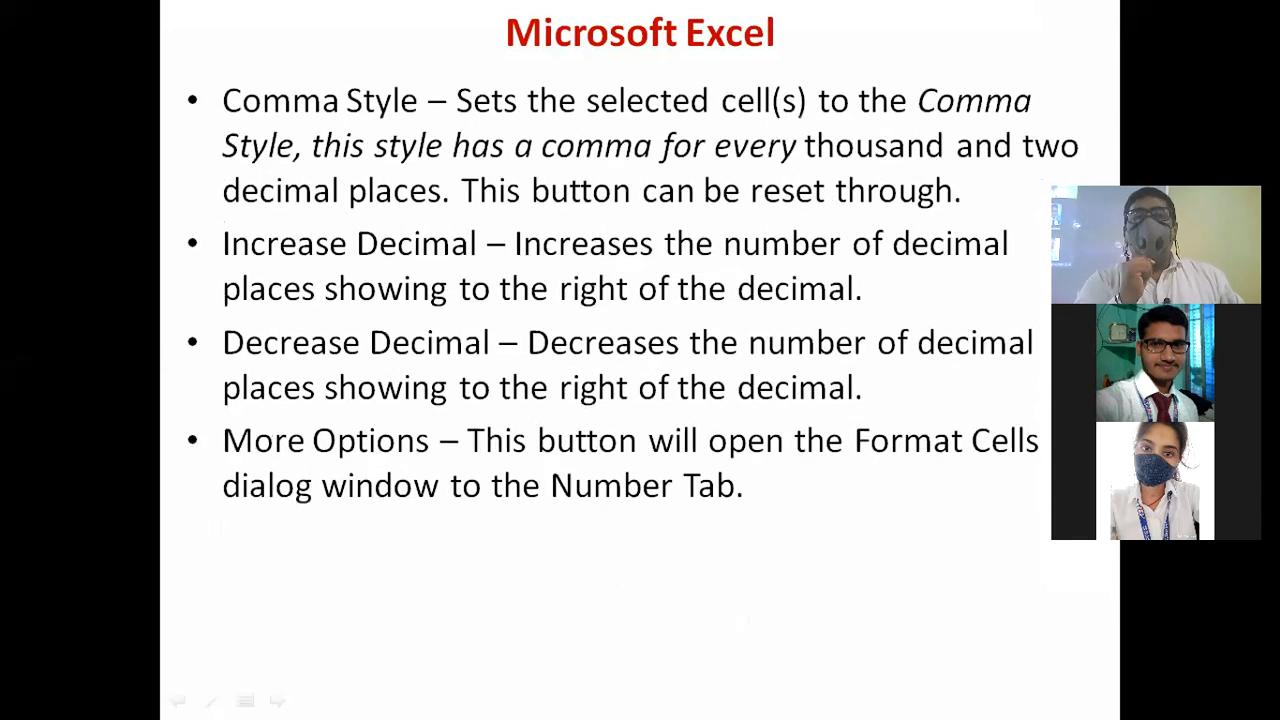